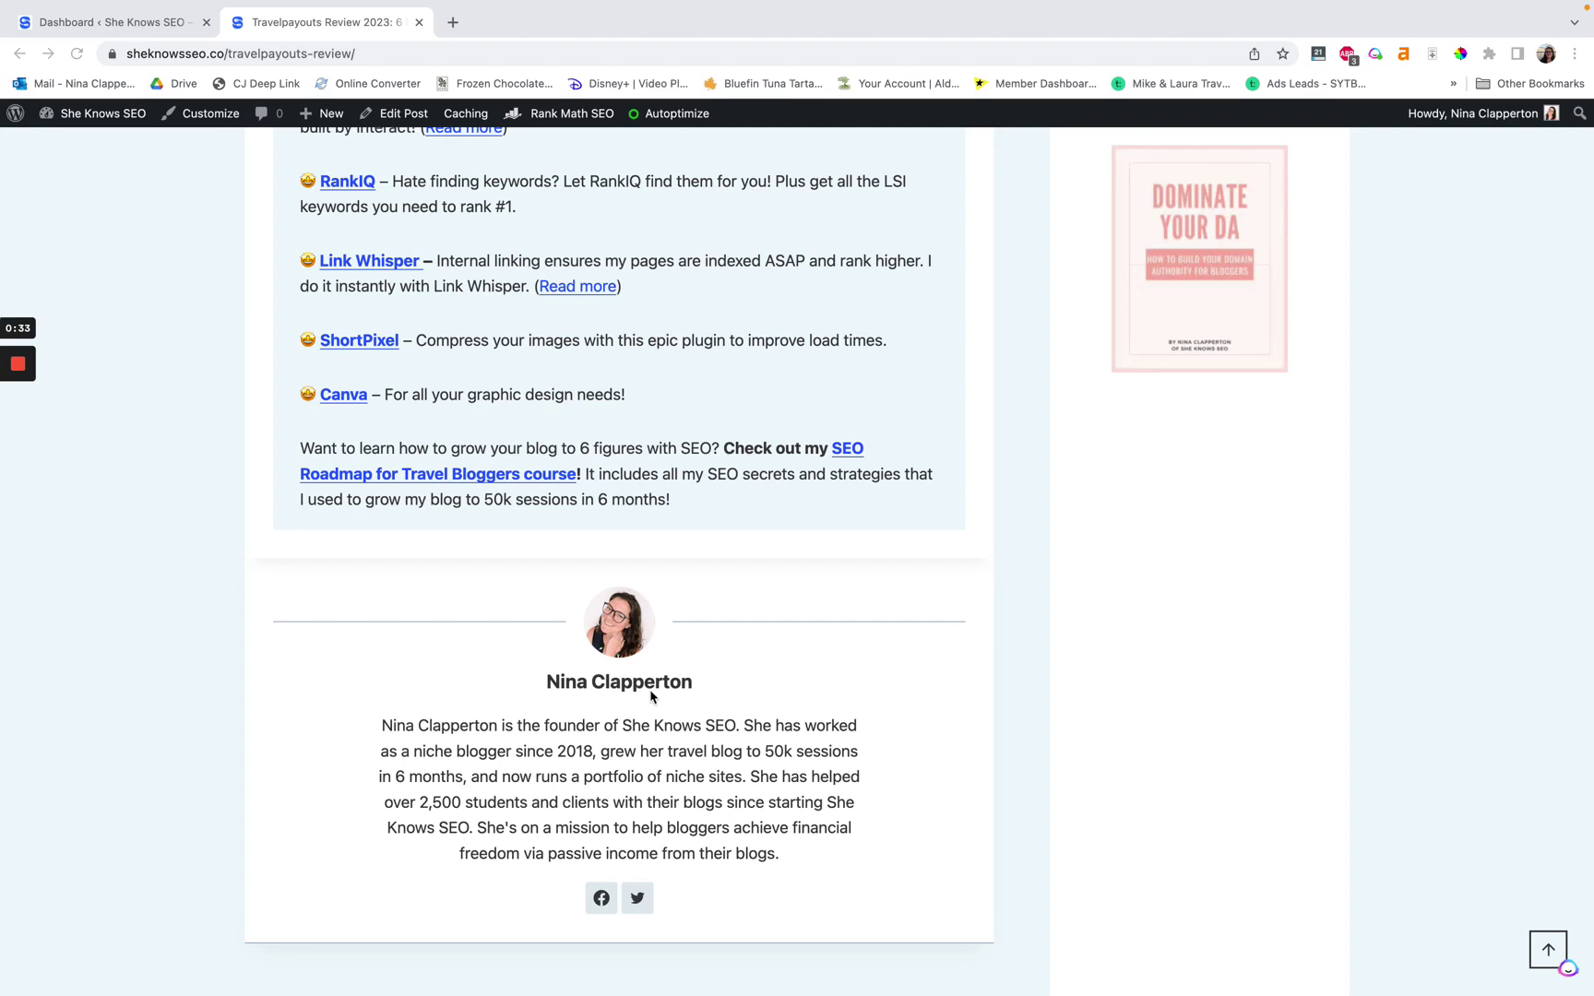
Review the author box and bio text on the live post
scroll(522, 782, "up", 20)
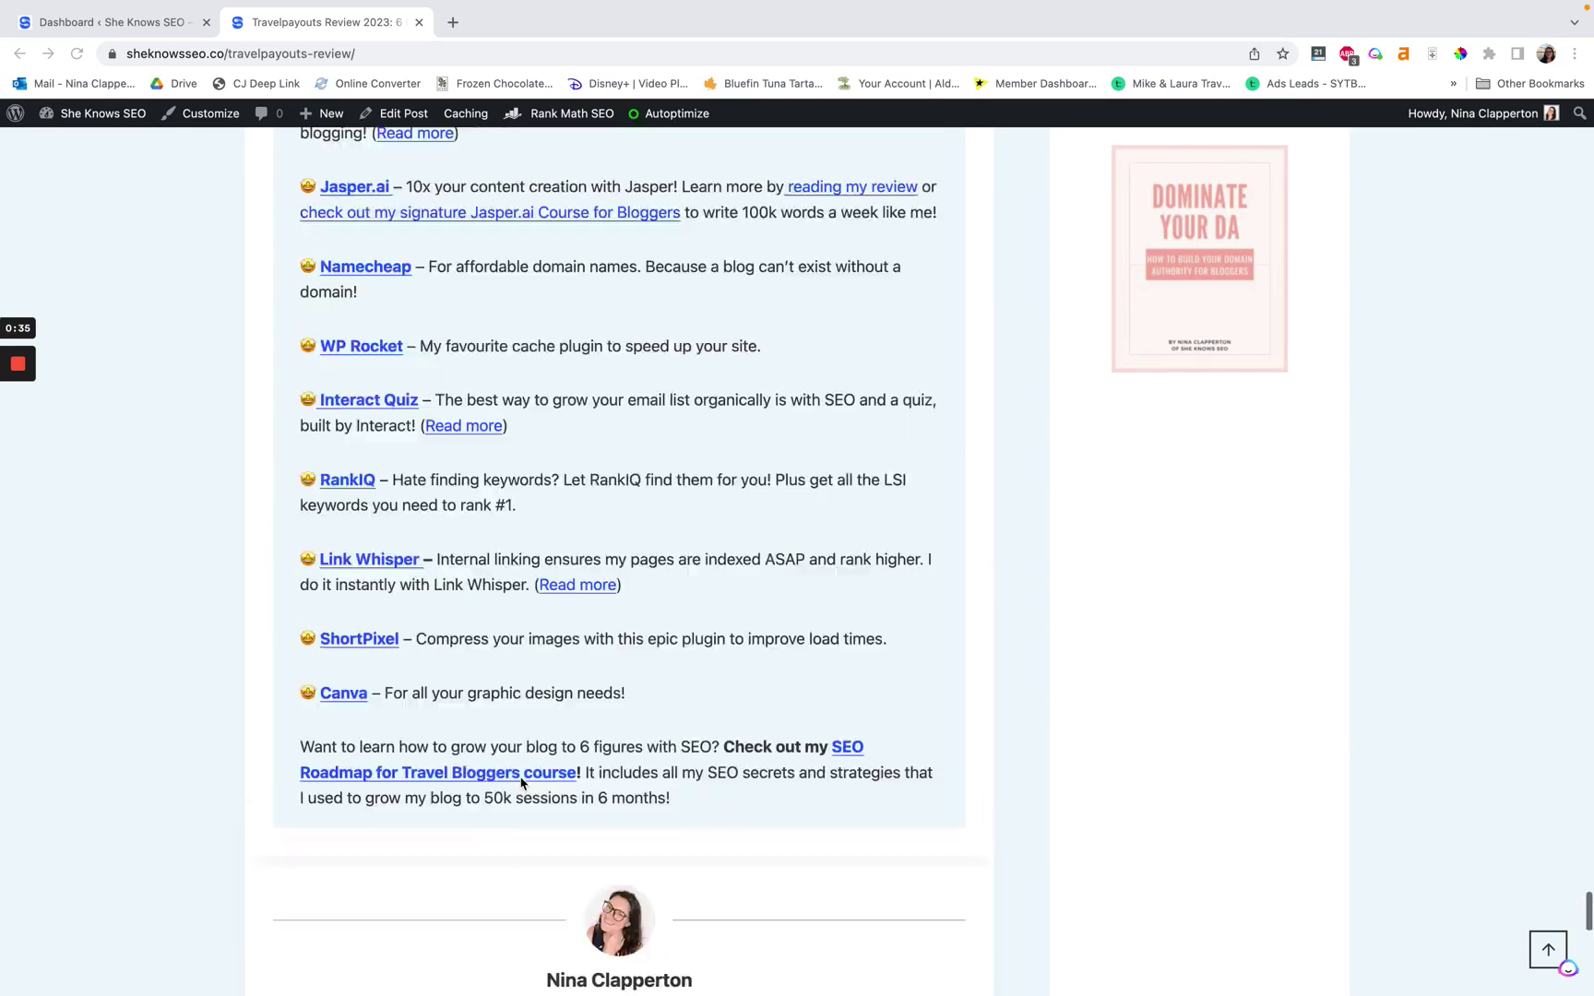
scroll(518, 776, "down", 3)
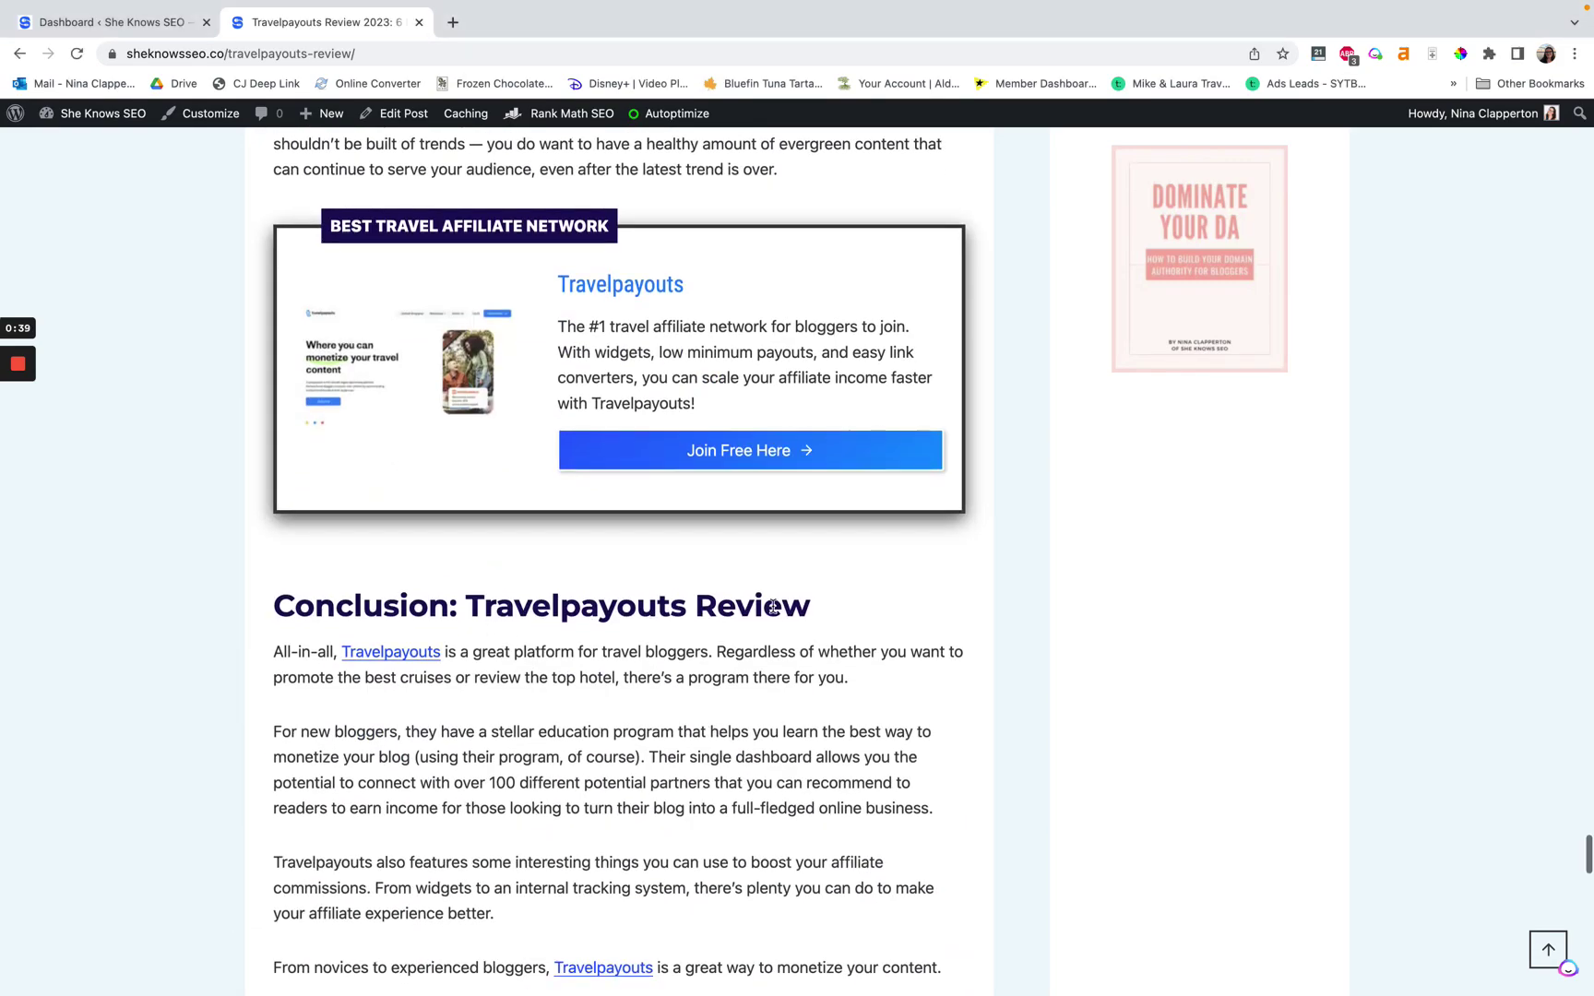
scroll(744, 620, "down", 8)
scroll(743, 620, "down", 12)
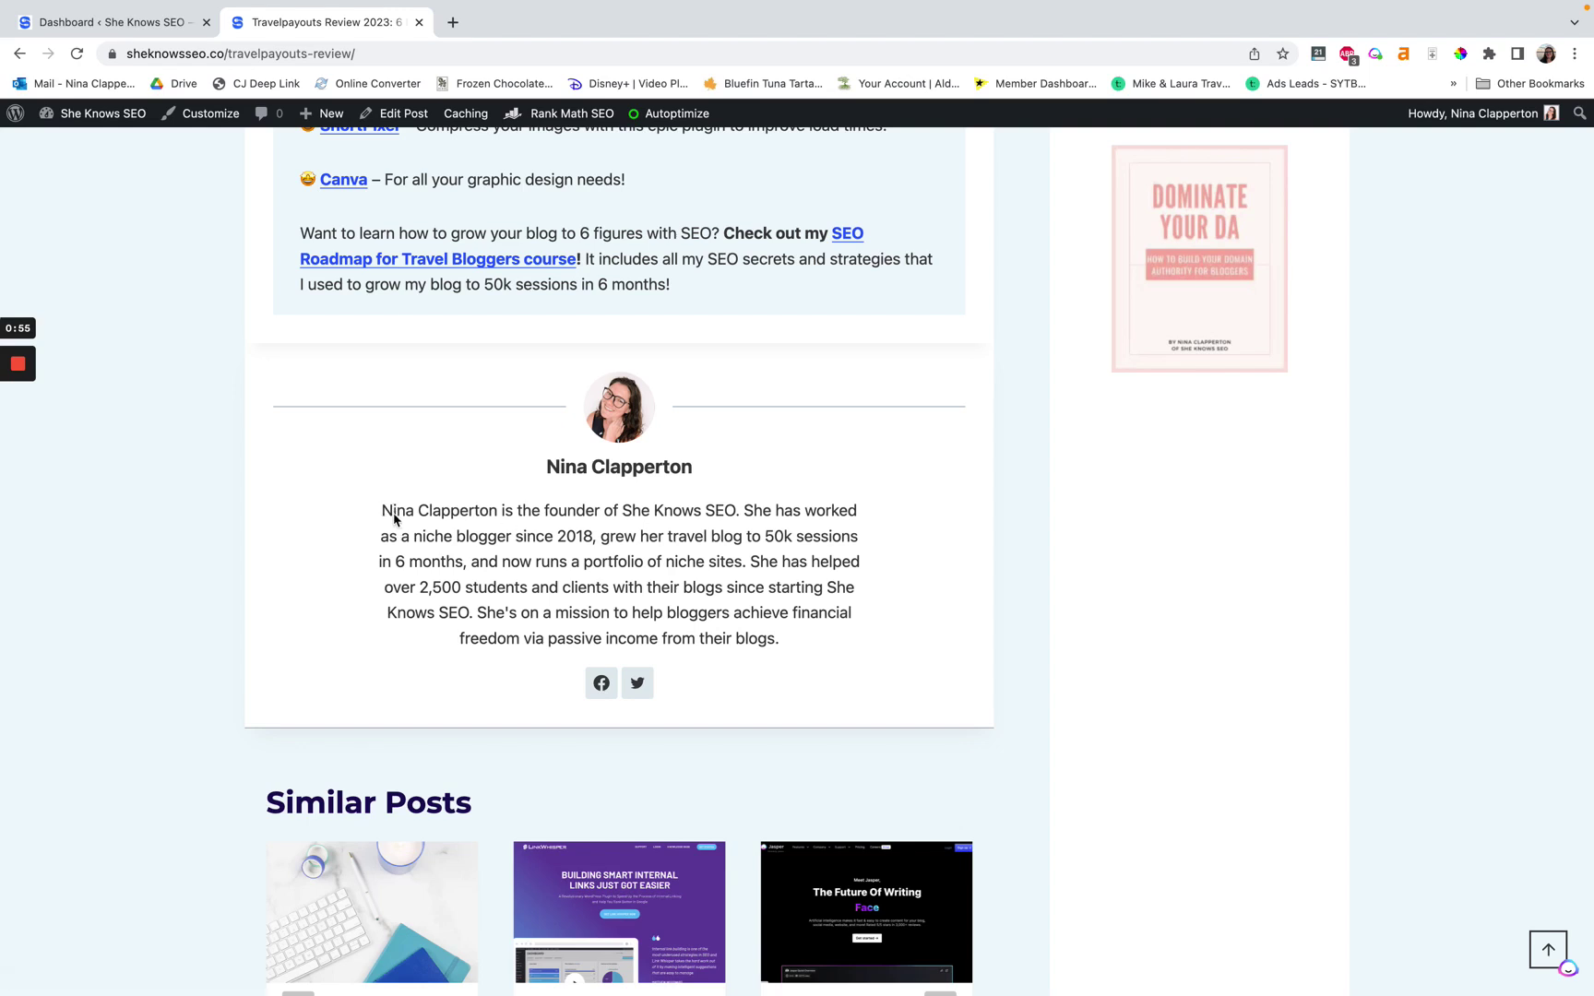
left_click_drag(382, 511, 851, 642)
left_click(750, 616)
scroll(679, 612, "up", 1)
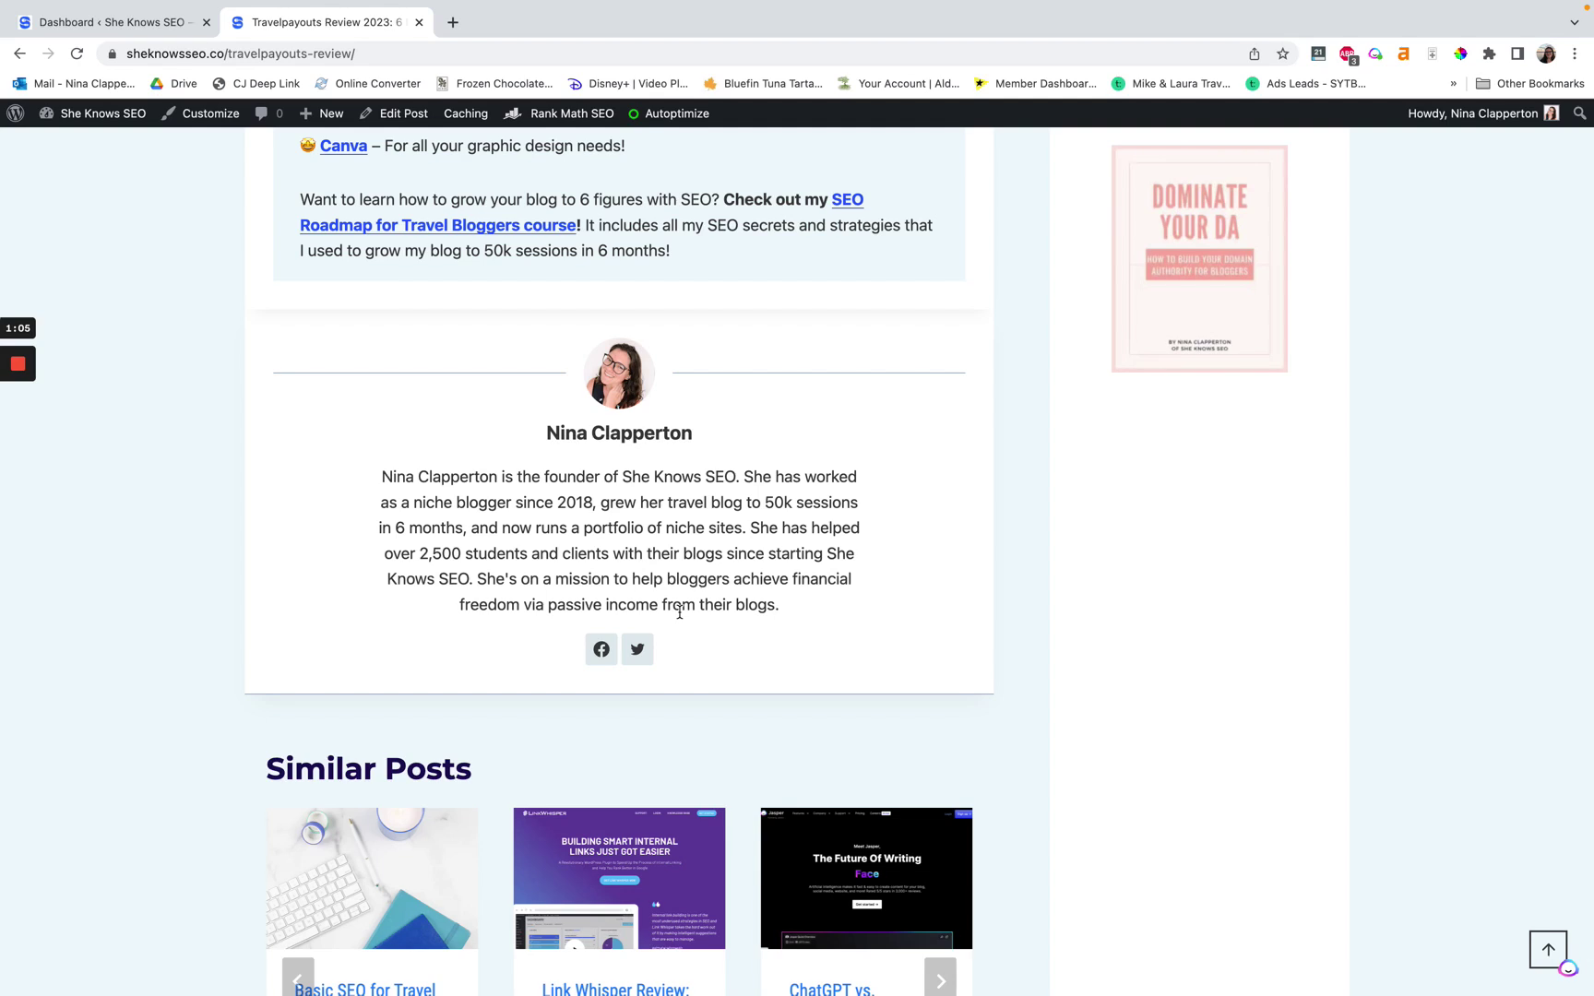
scroll(679, 612, "up", 5)
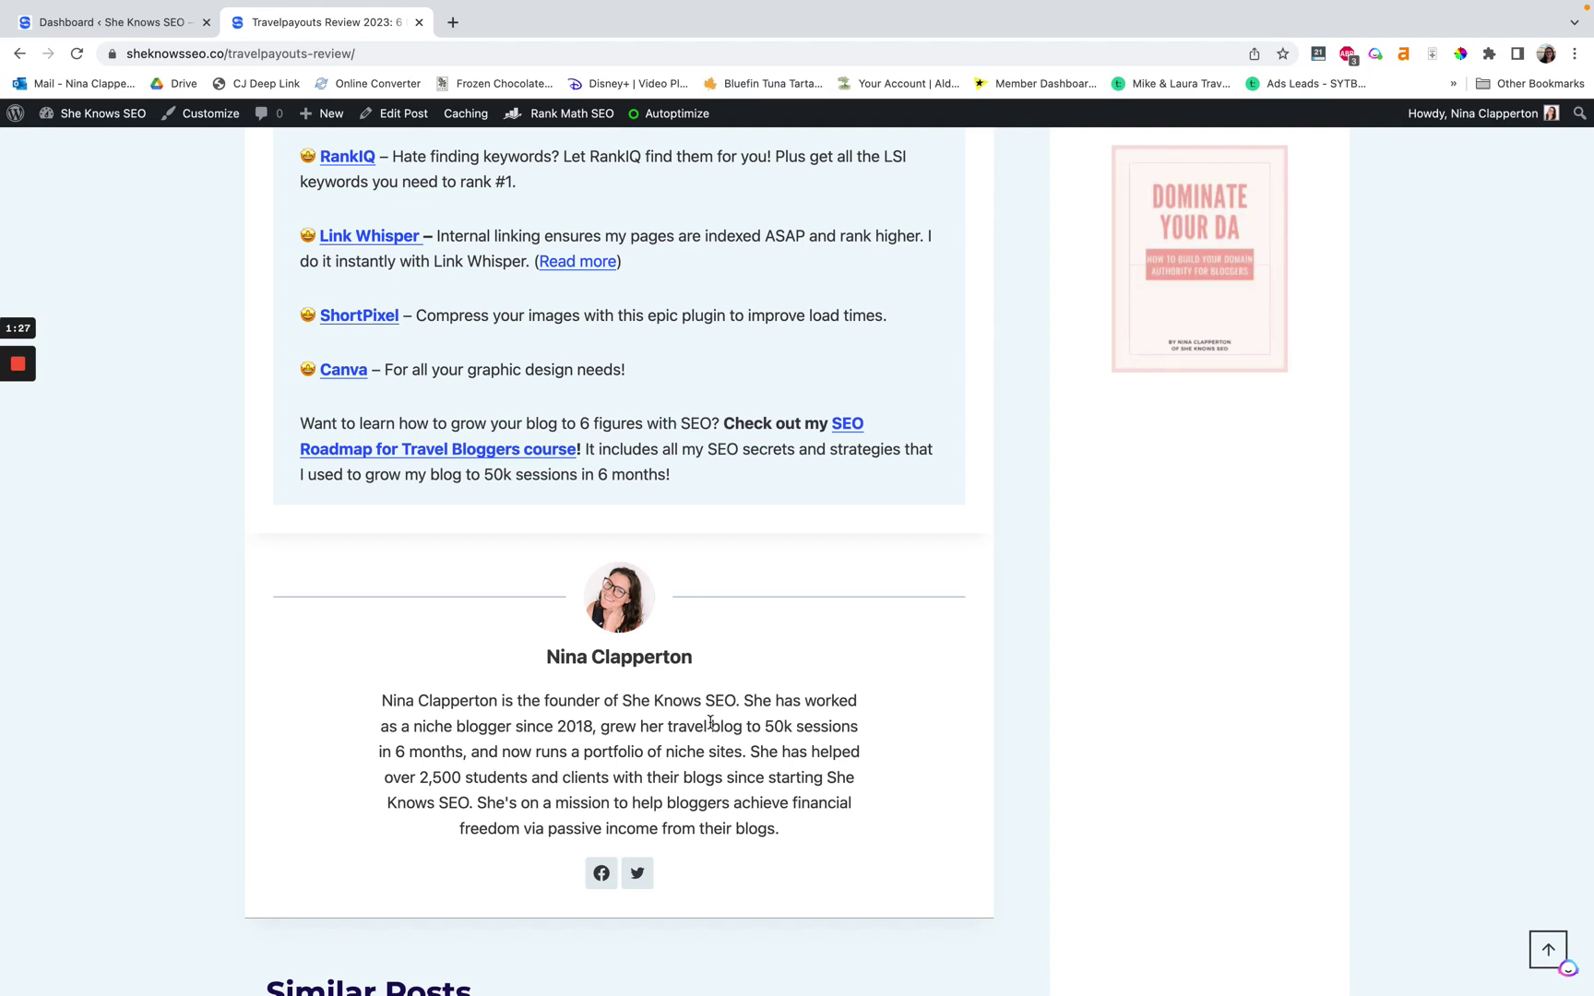
scroll(516, 637, "up", 1)
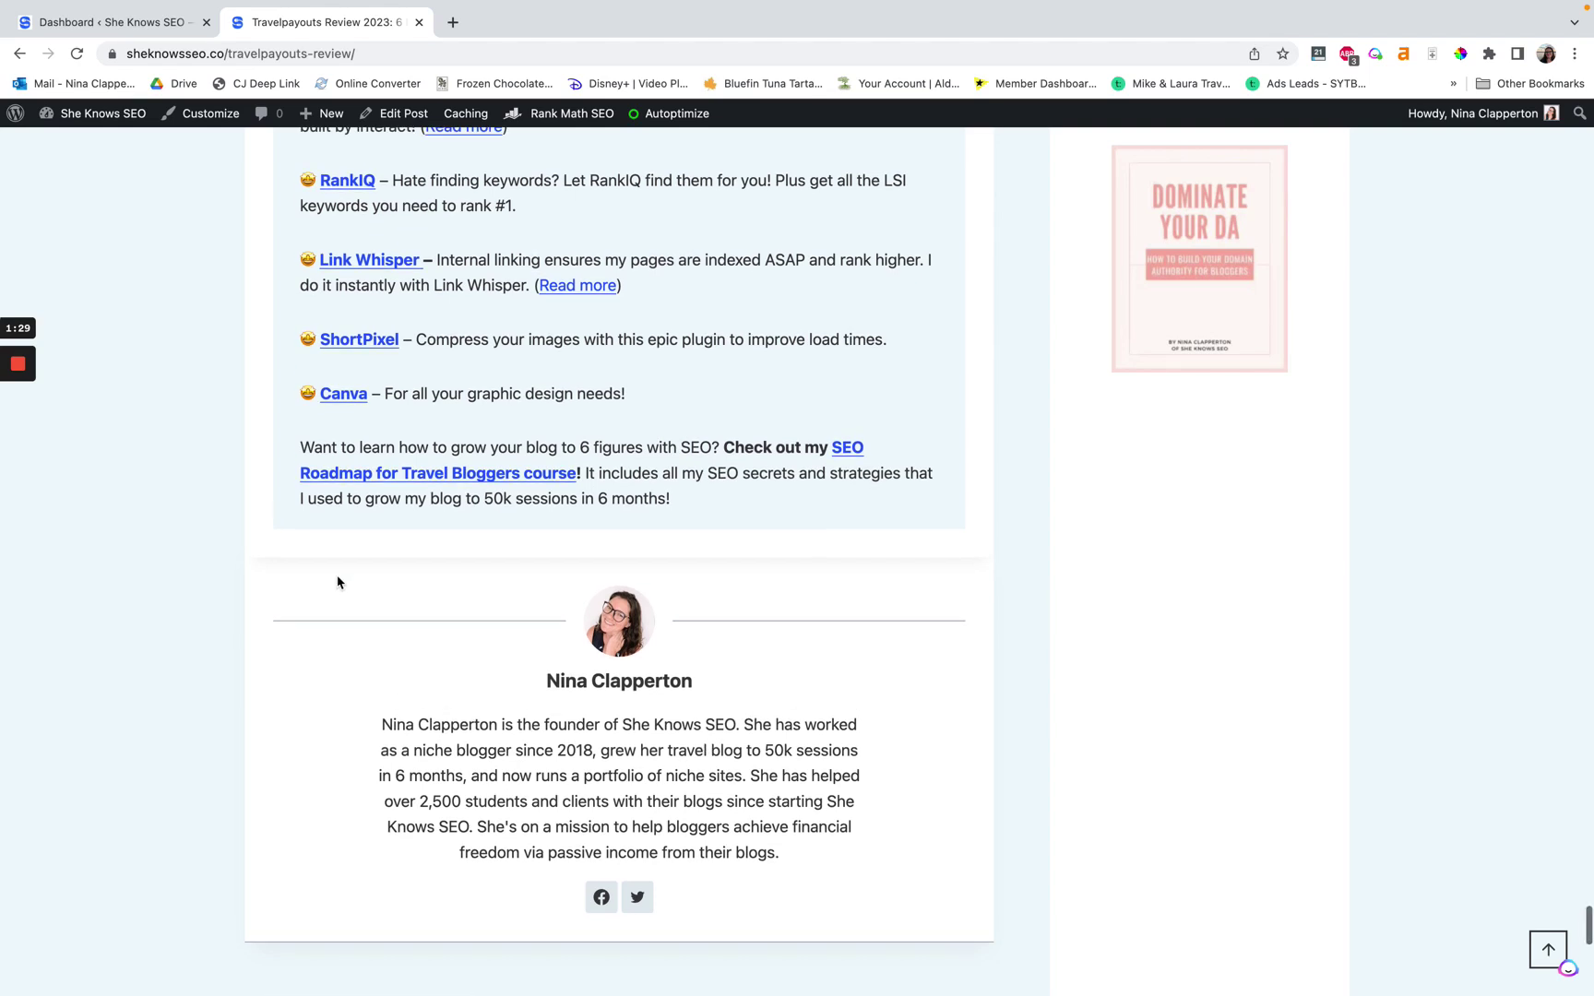
Open the Customizer's Posts/Pages Layout > Single Post Layout settings and find the post author box options
left_click(196, 119)
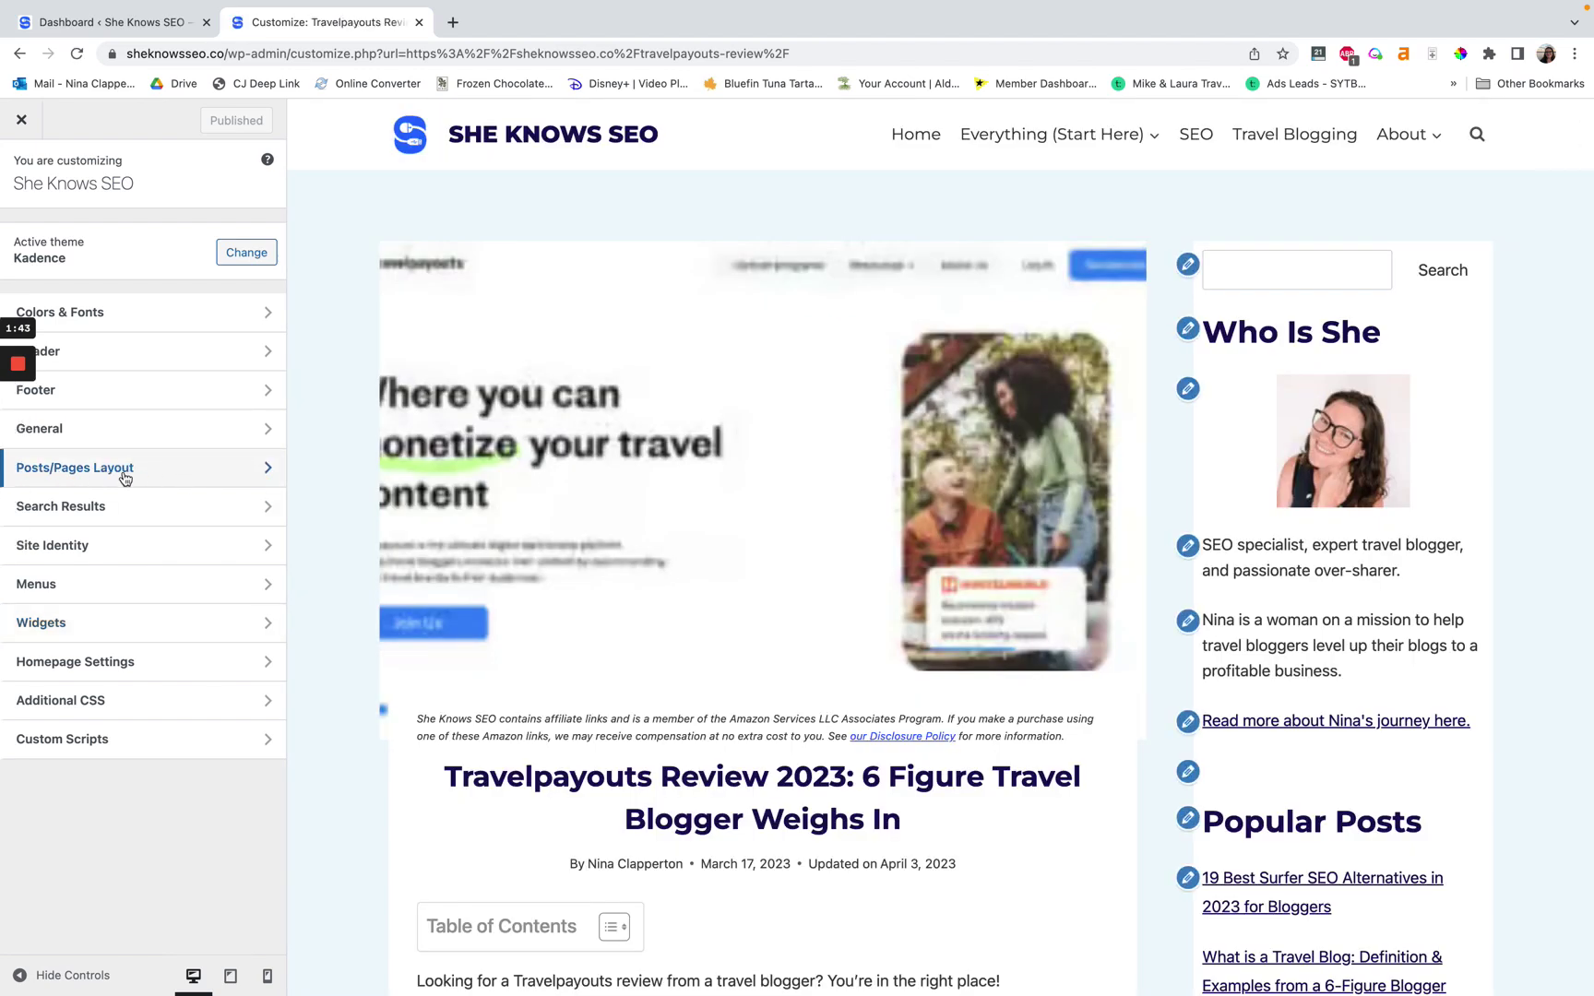
left_click(175, 481)
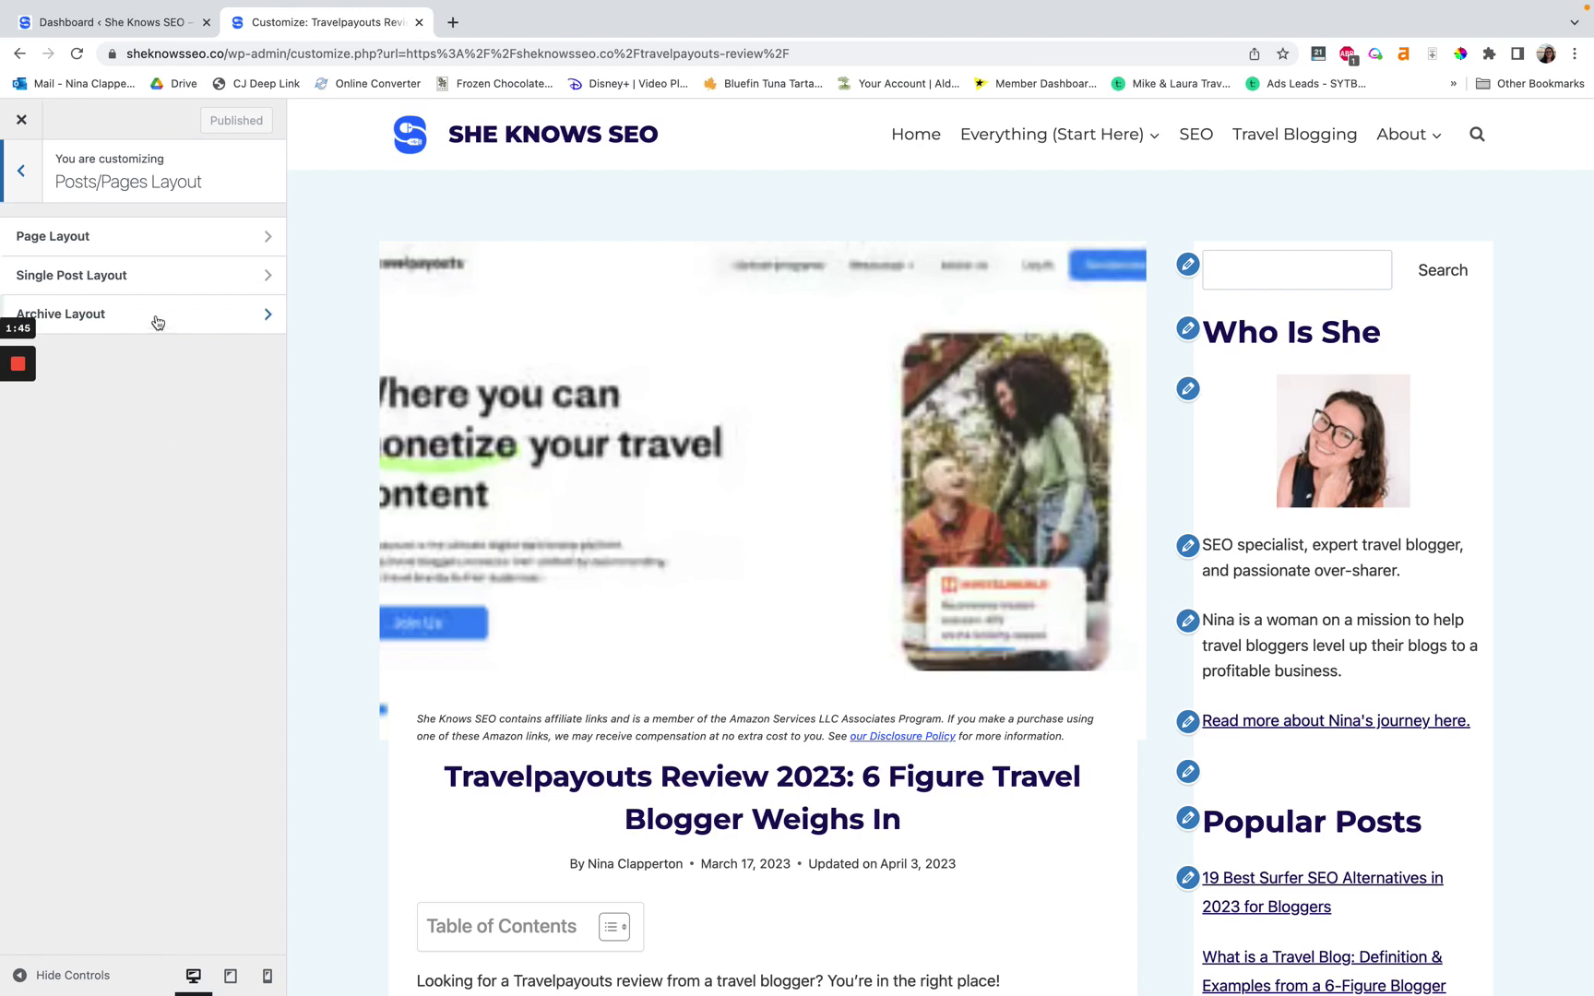
left_click(170, 286)
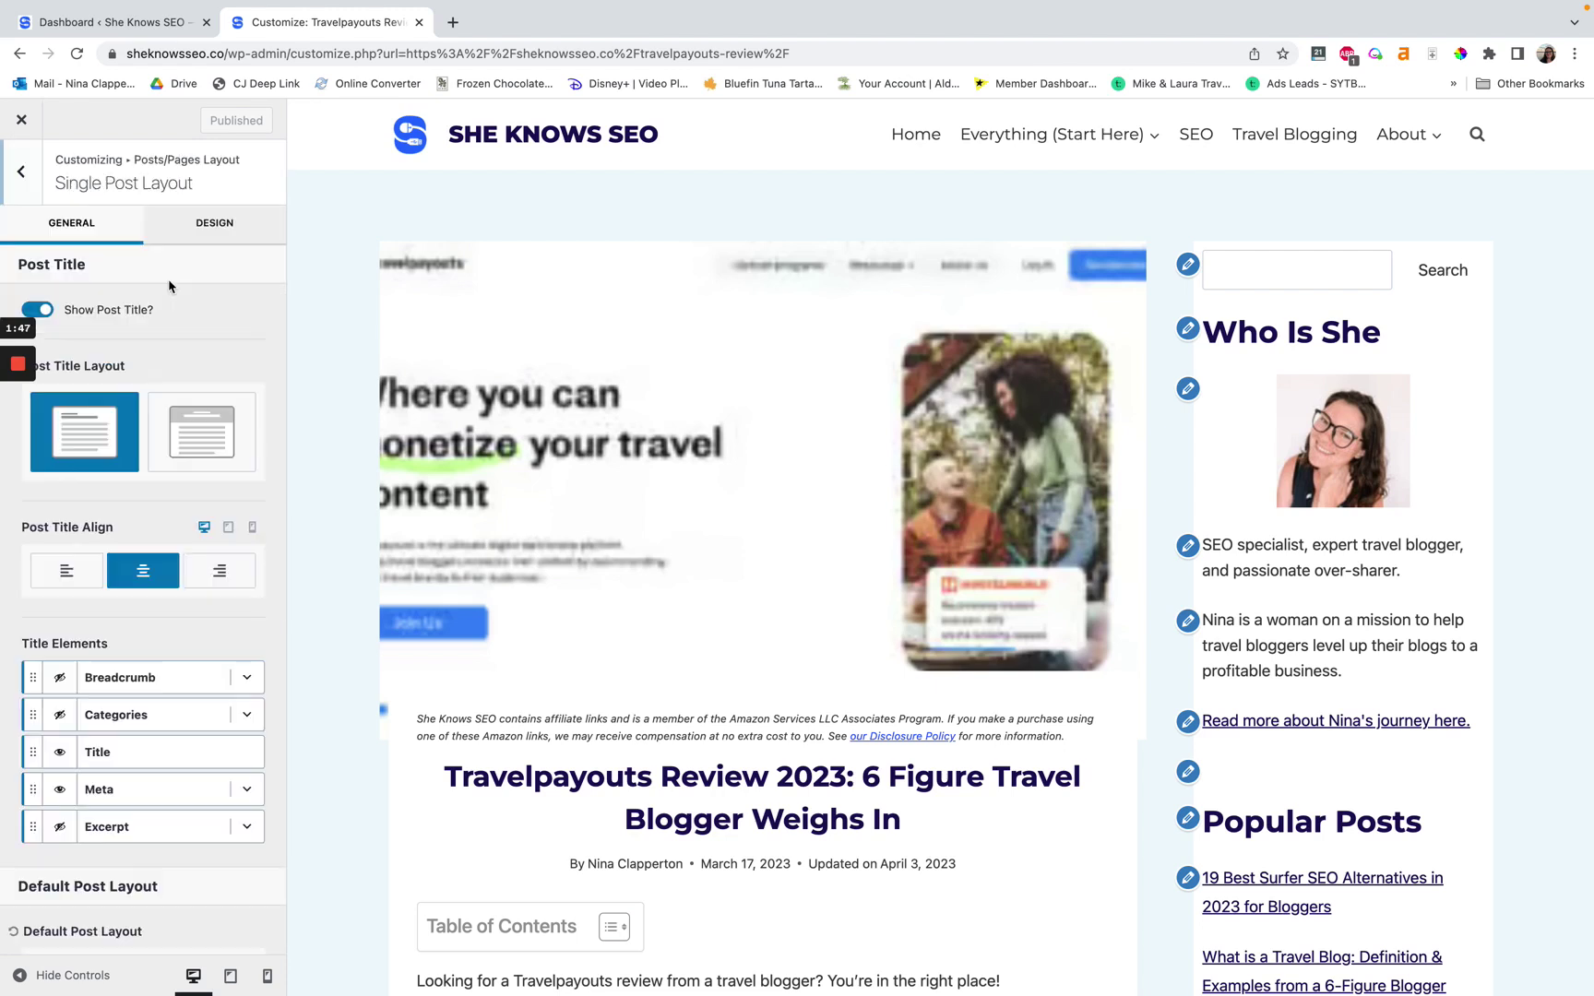
scroll(181, 277, "down", 3)
scroll(182, 234, "down", 10)
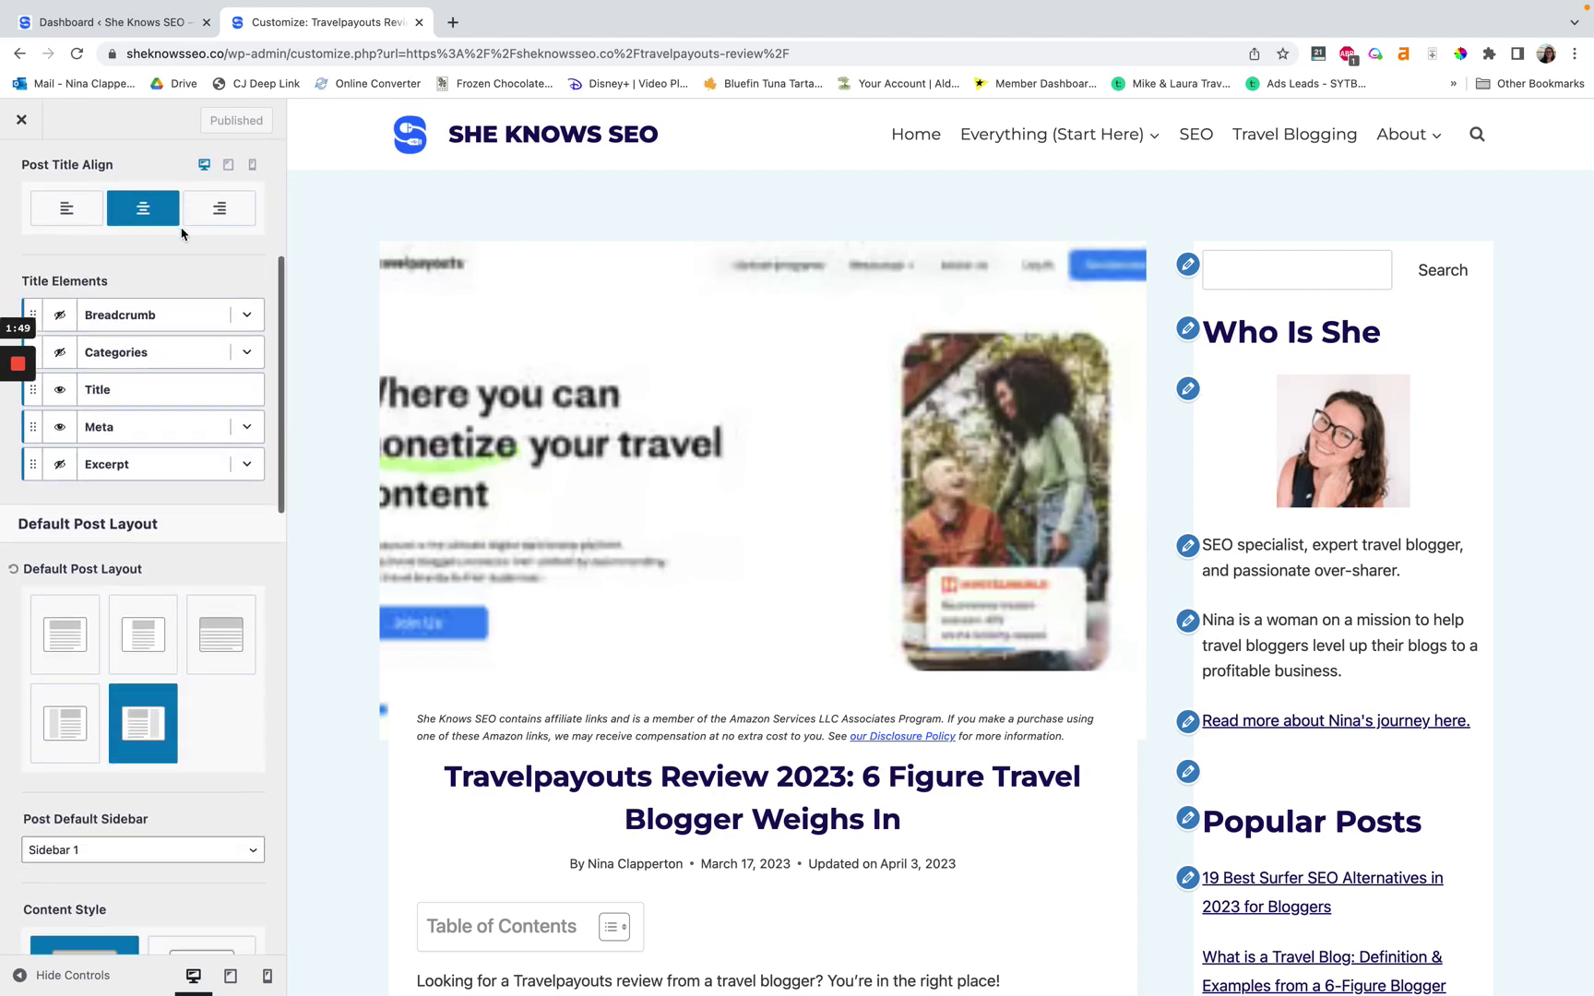
scroll(182, 234, "down", 10)
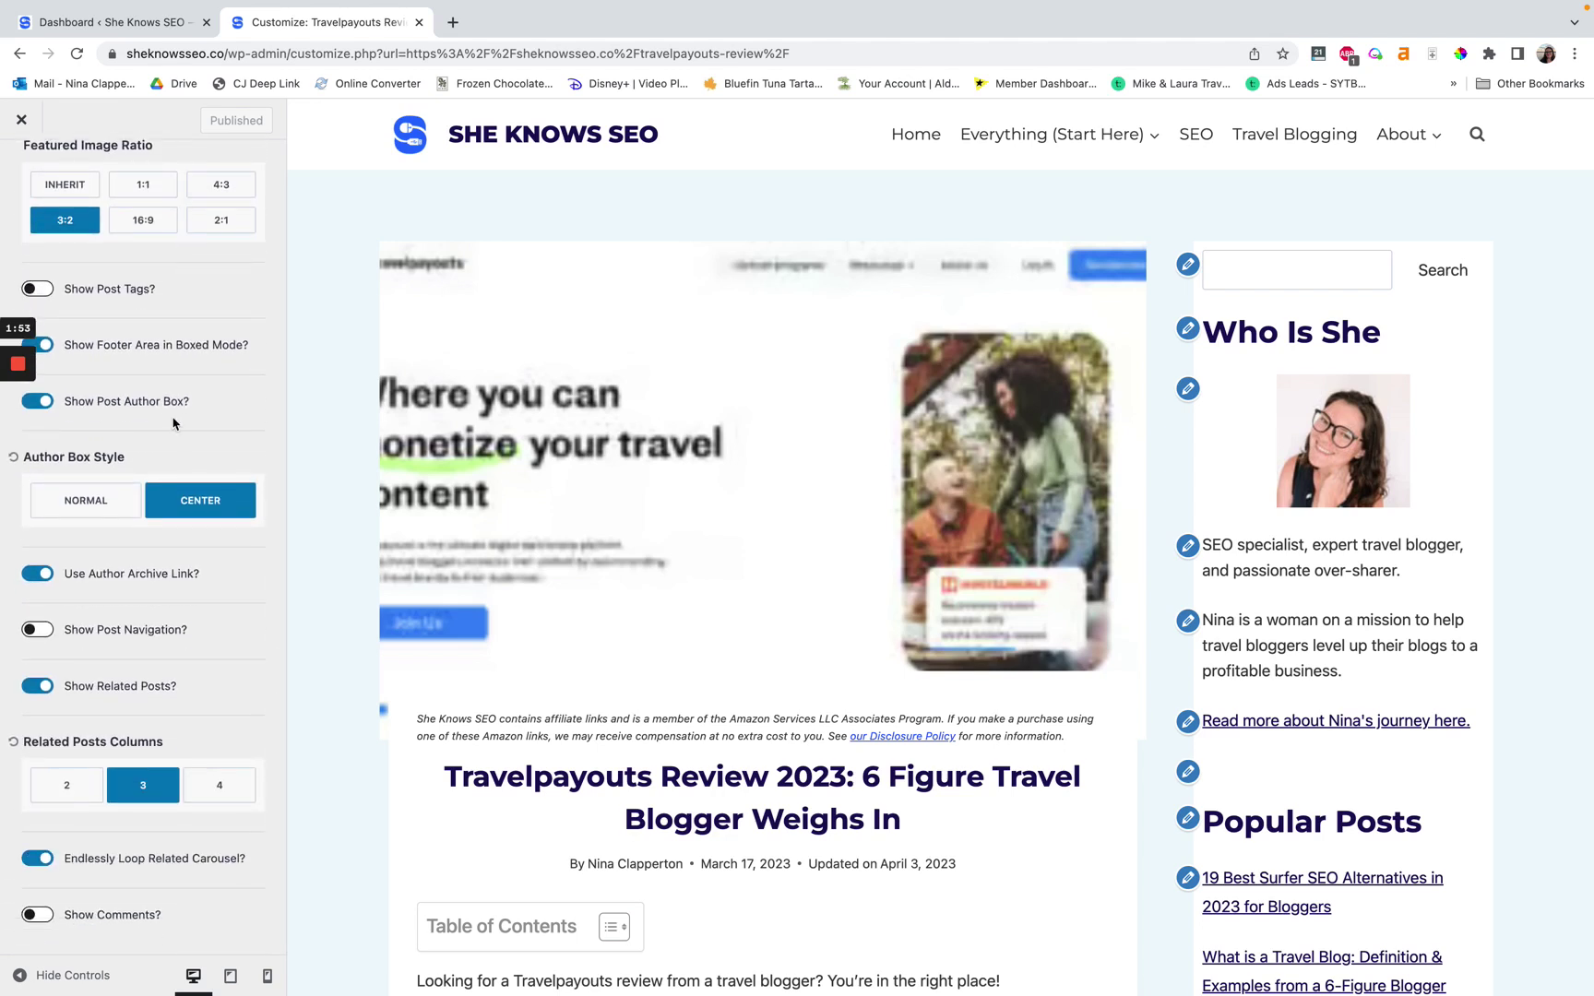
scroll(183, 271, "up", 3)
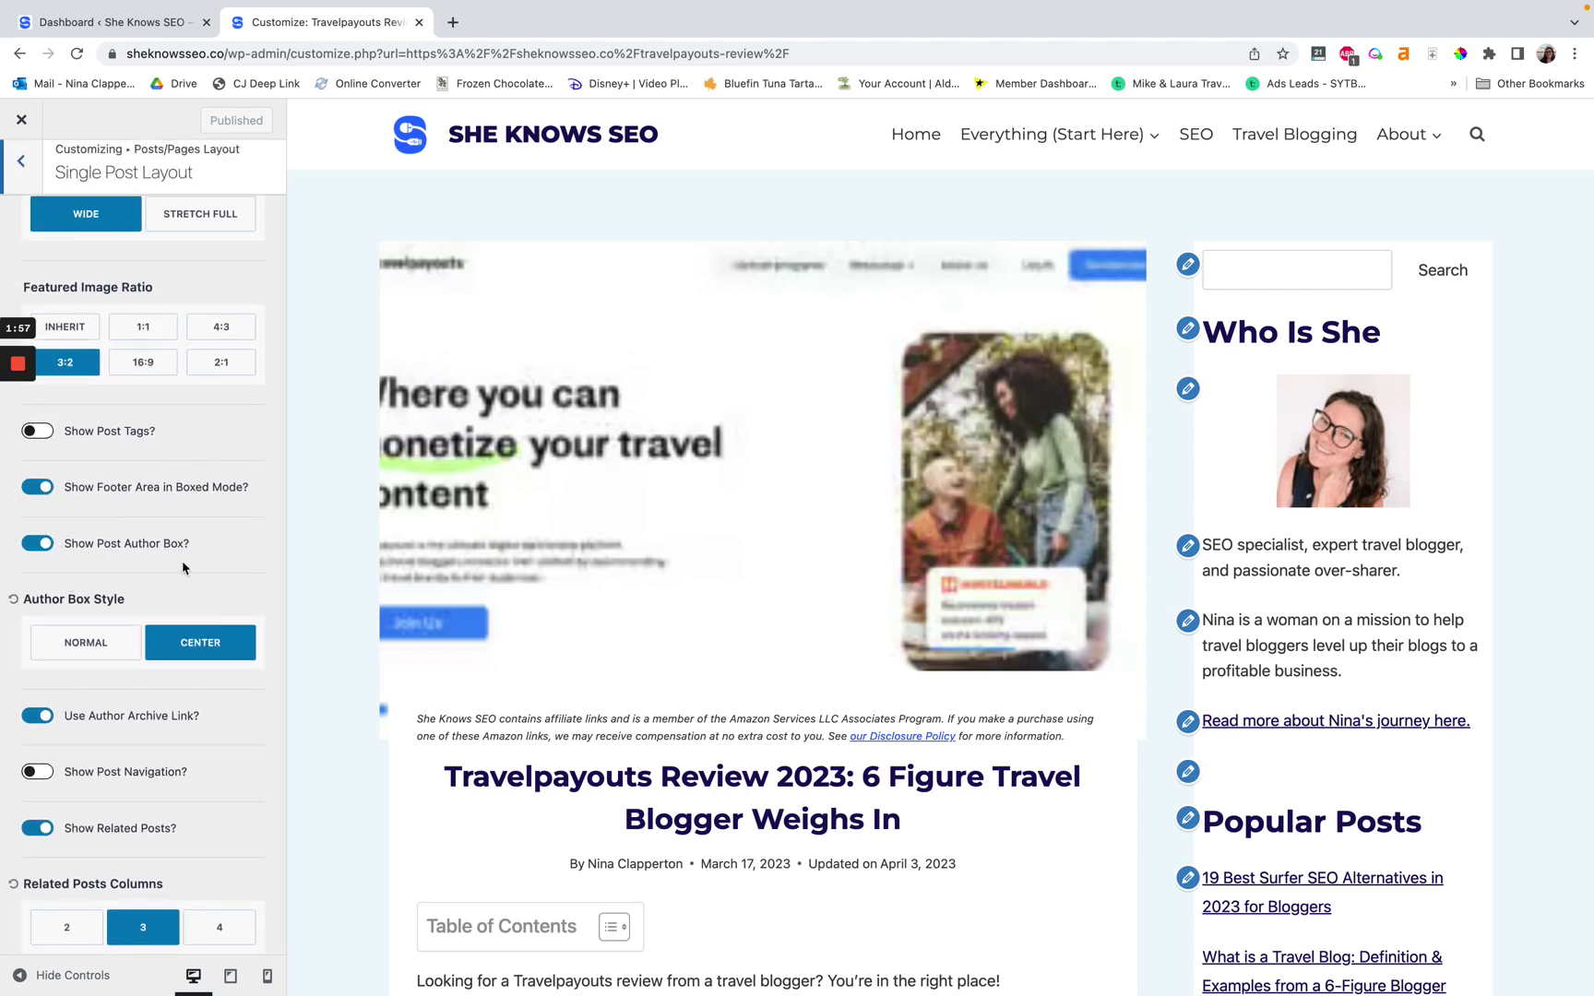
Toggle Show Post Author Box off and back on, then set Author Box Style to Normal
scroll(476, 430, "down", 20)
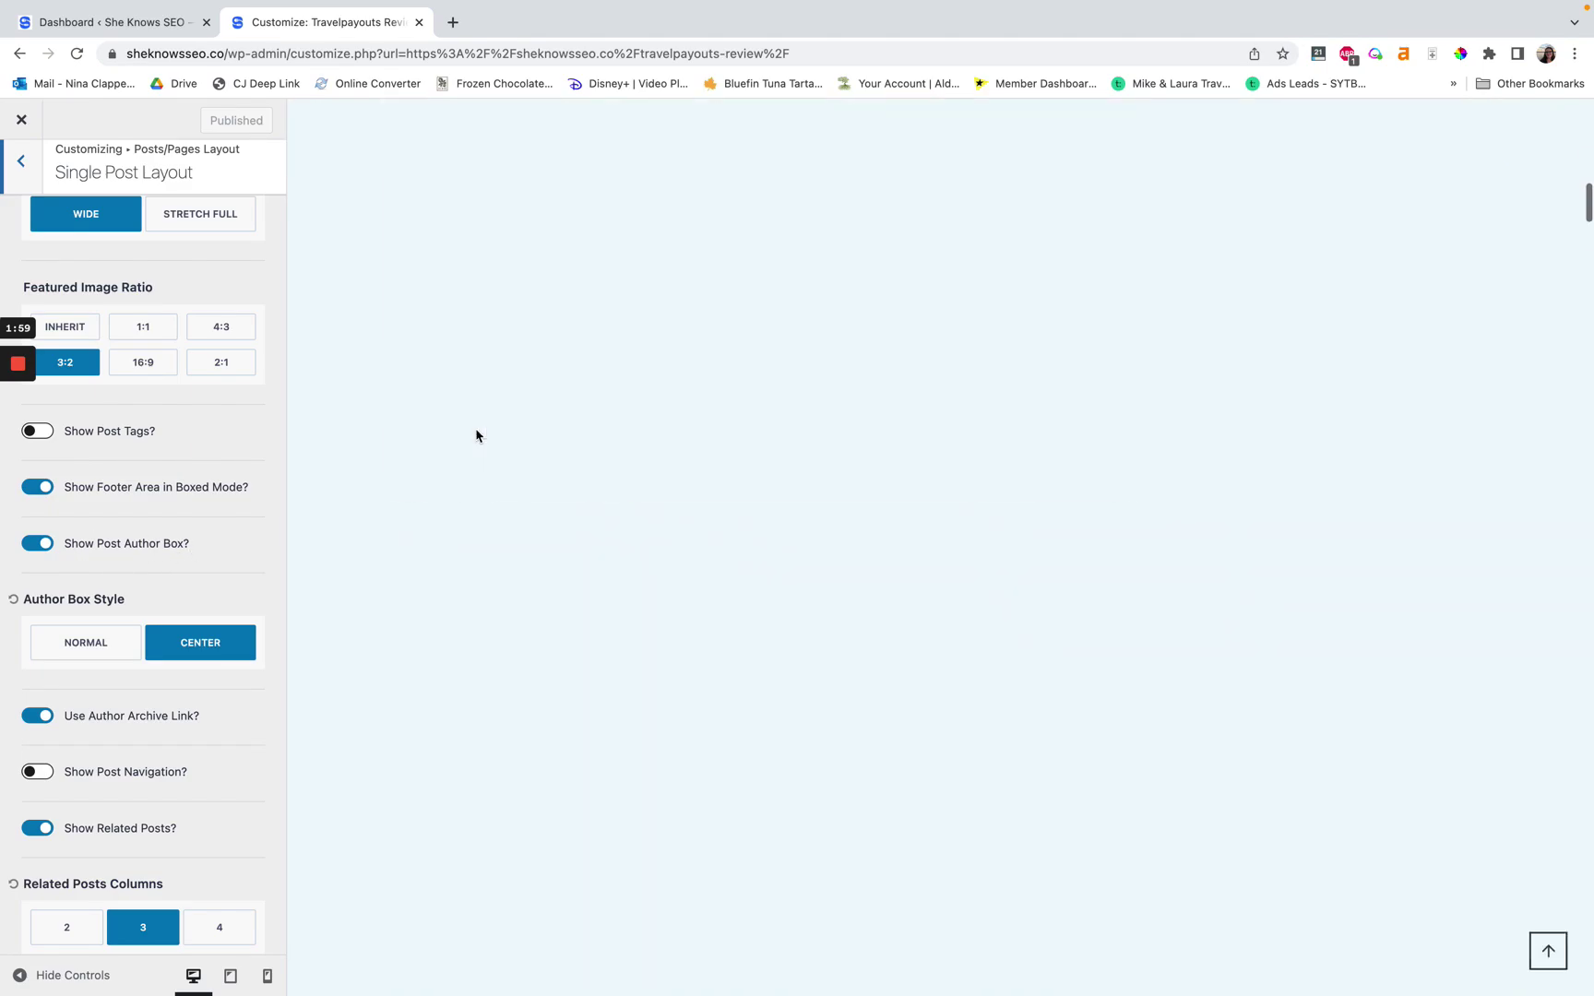
scroll(476, 430, "down", 20)
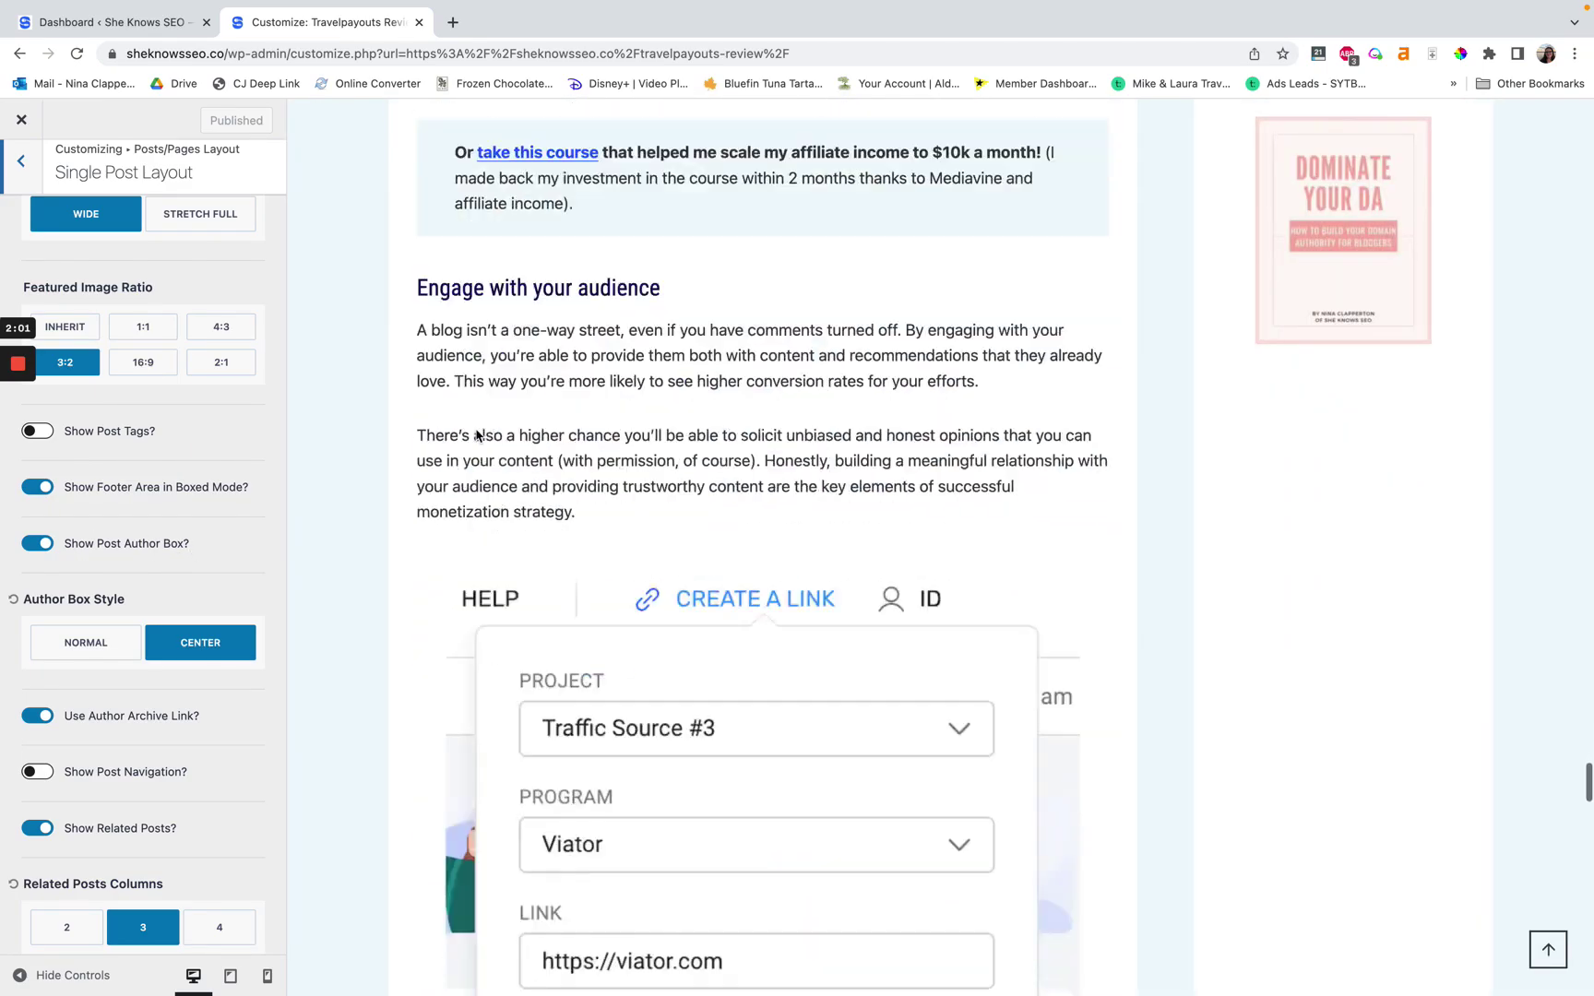
scroll(476, 434, "down", 15)
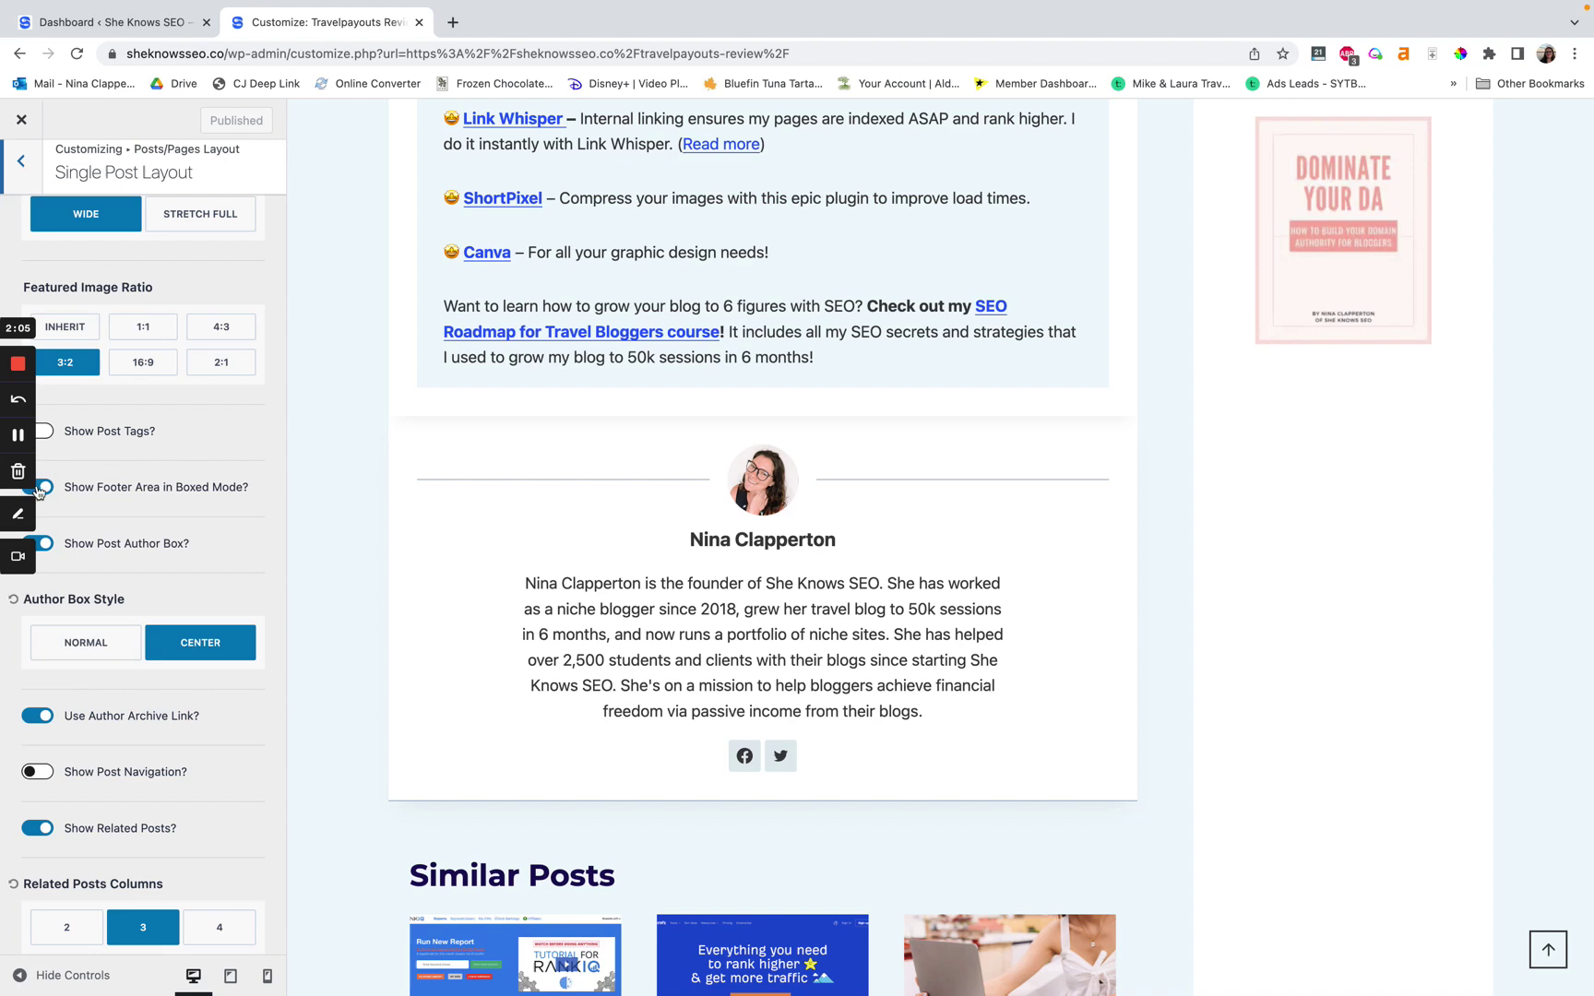
left_click(41, 544)
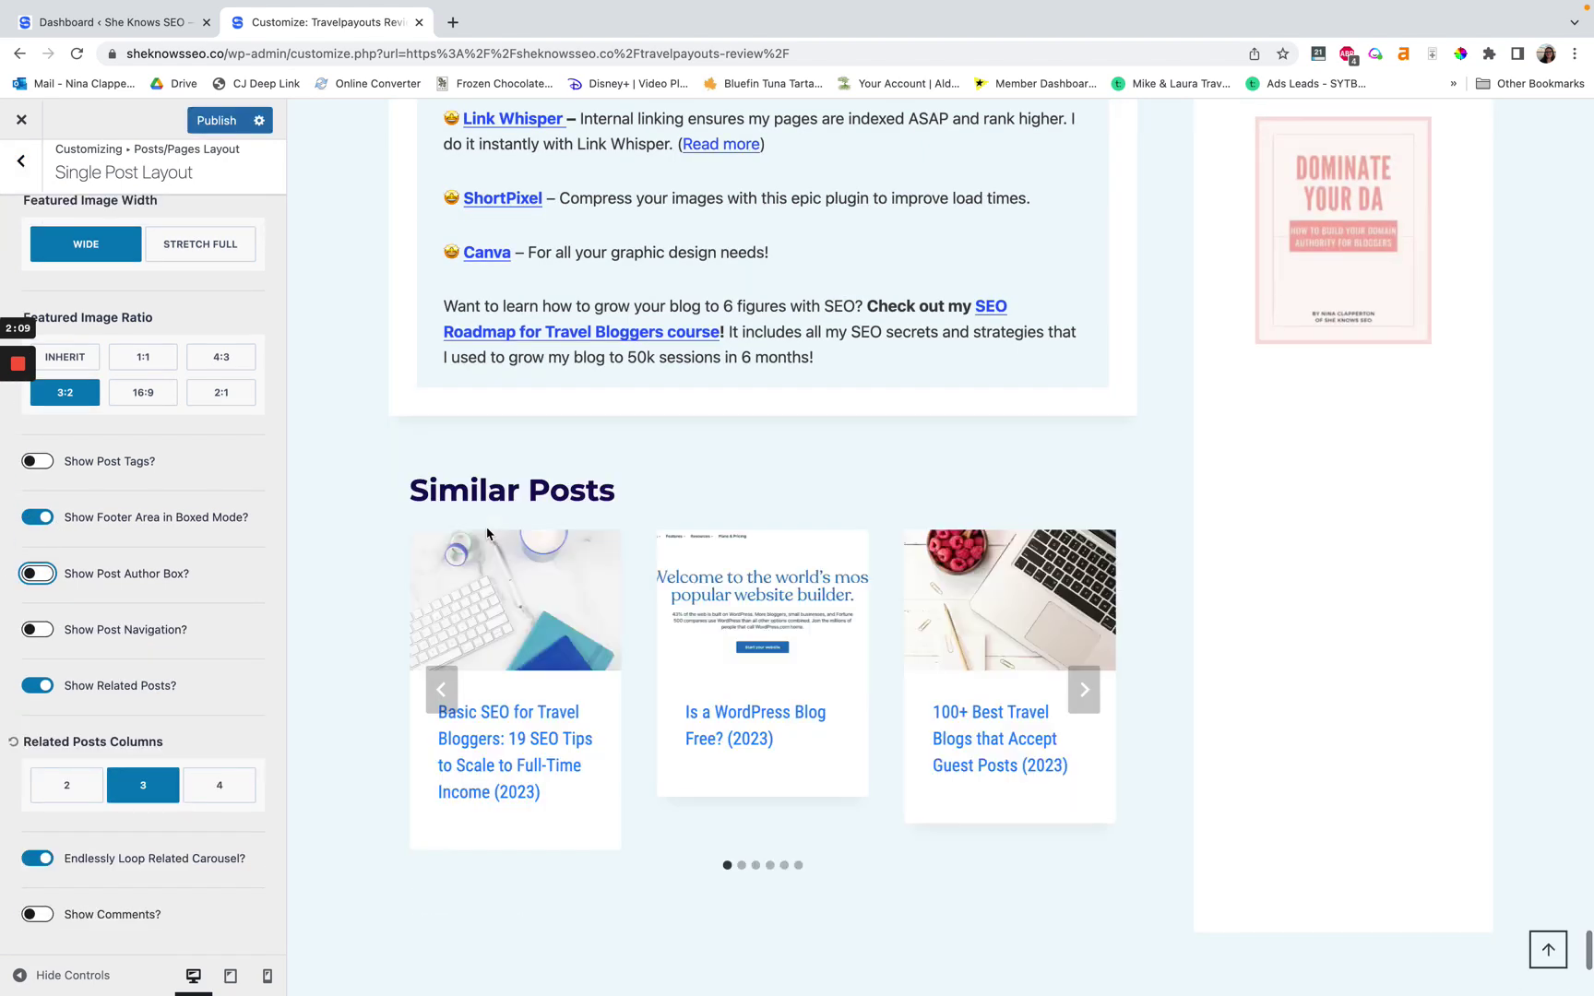
left_click(39, 573)
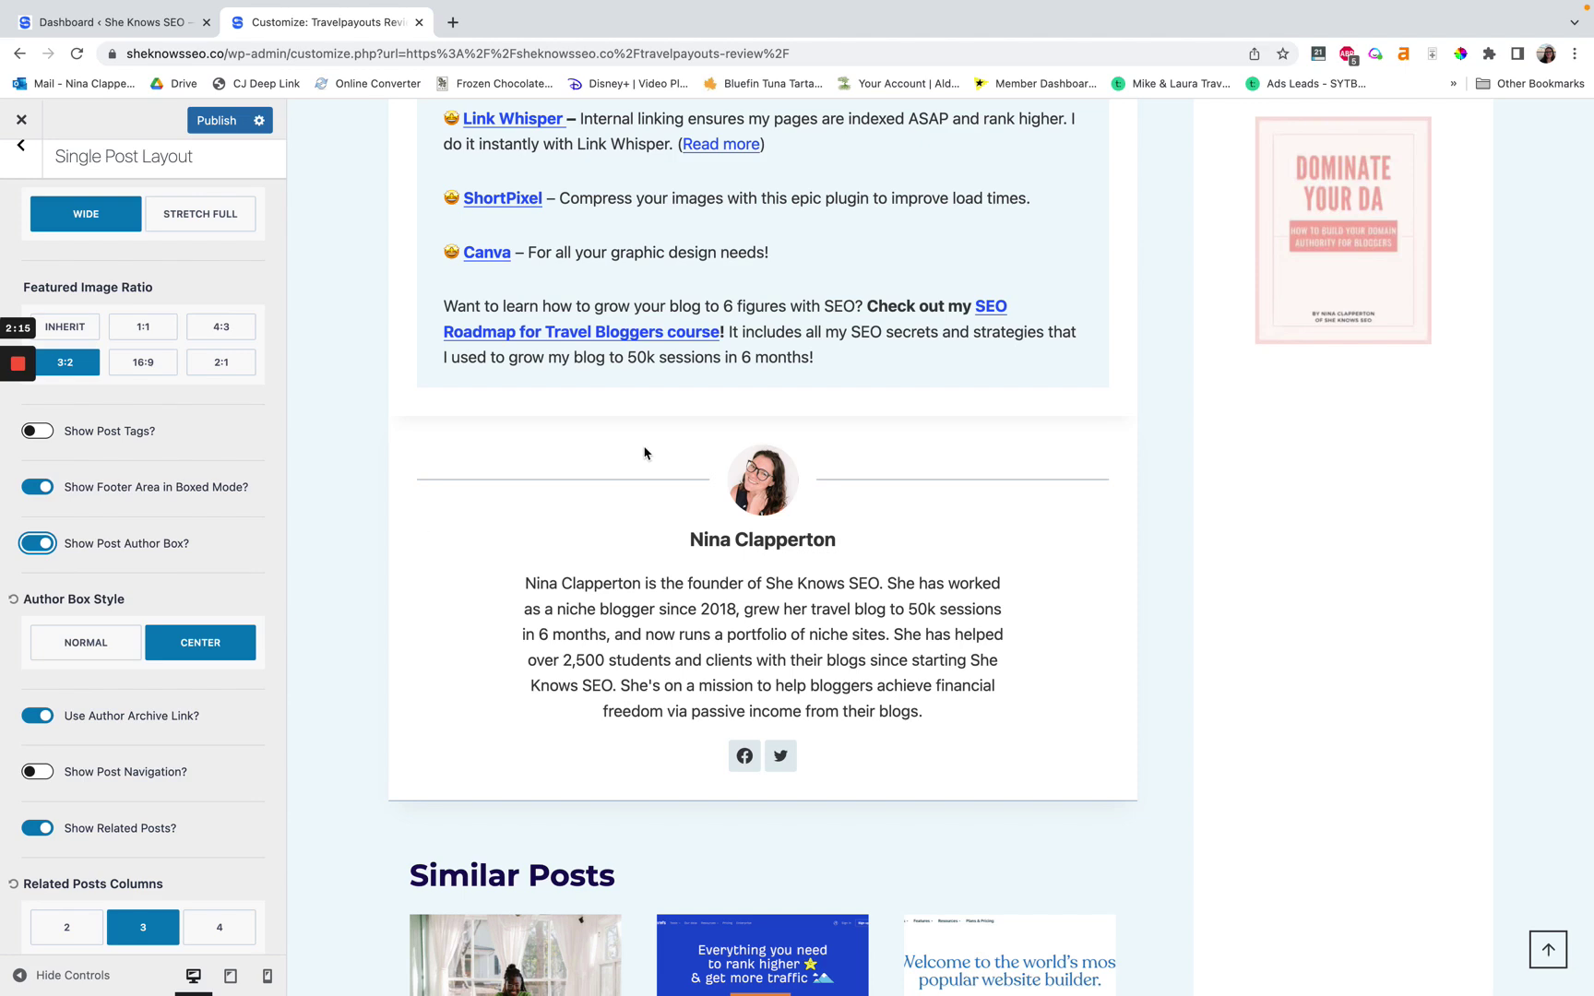
left_click(78, 636)
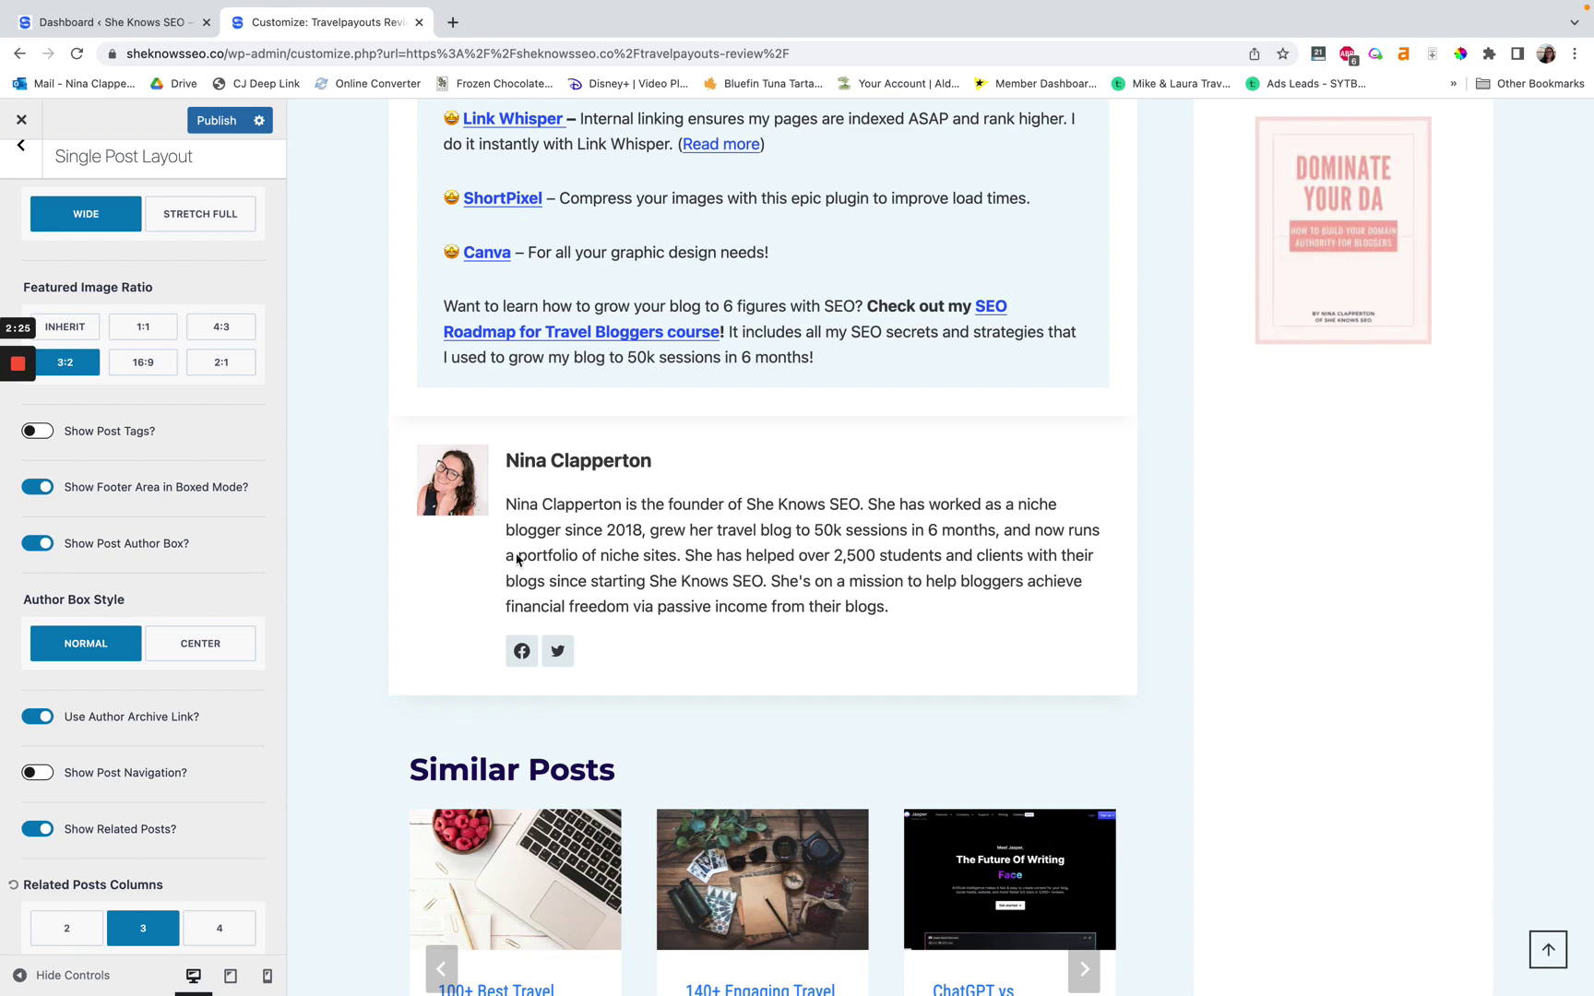
Set Author Box Style back to Center and check the centred bio in the preview
left_click(194, 639)
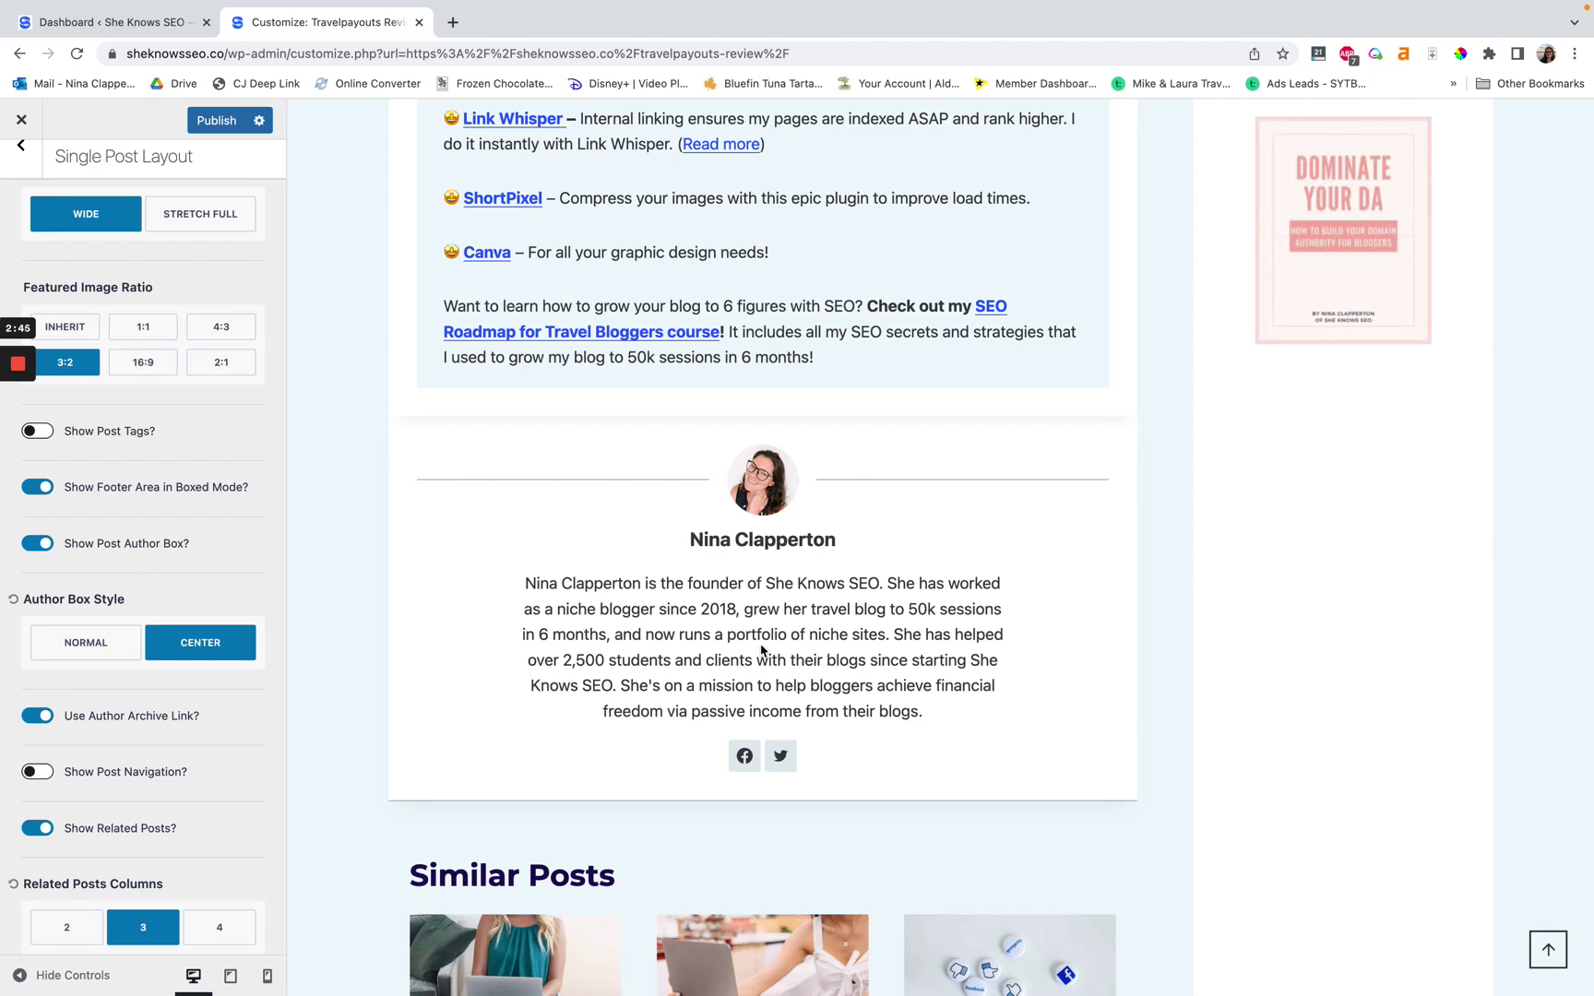
triple_click(623, 616)
left_click(606, 625)
scroll(219, 604, "down", 3)
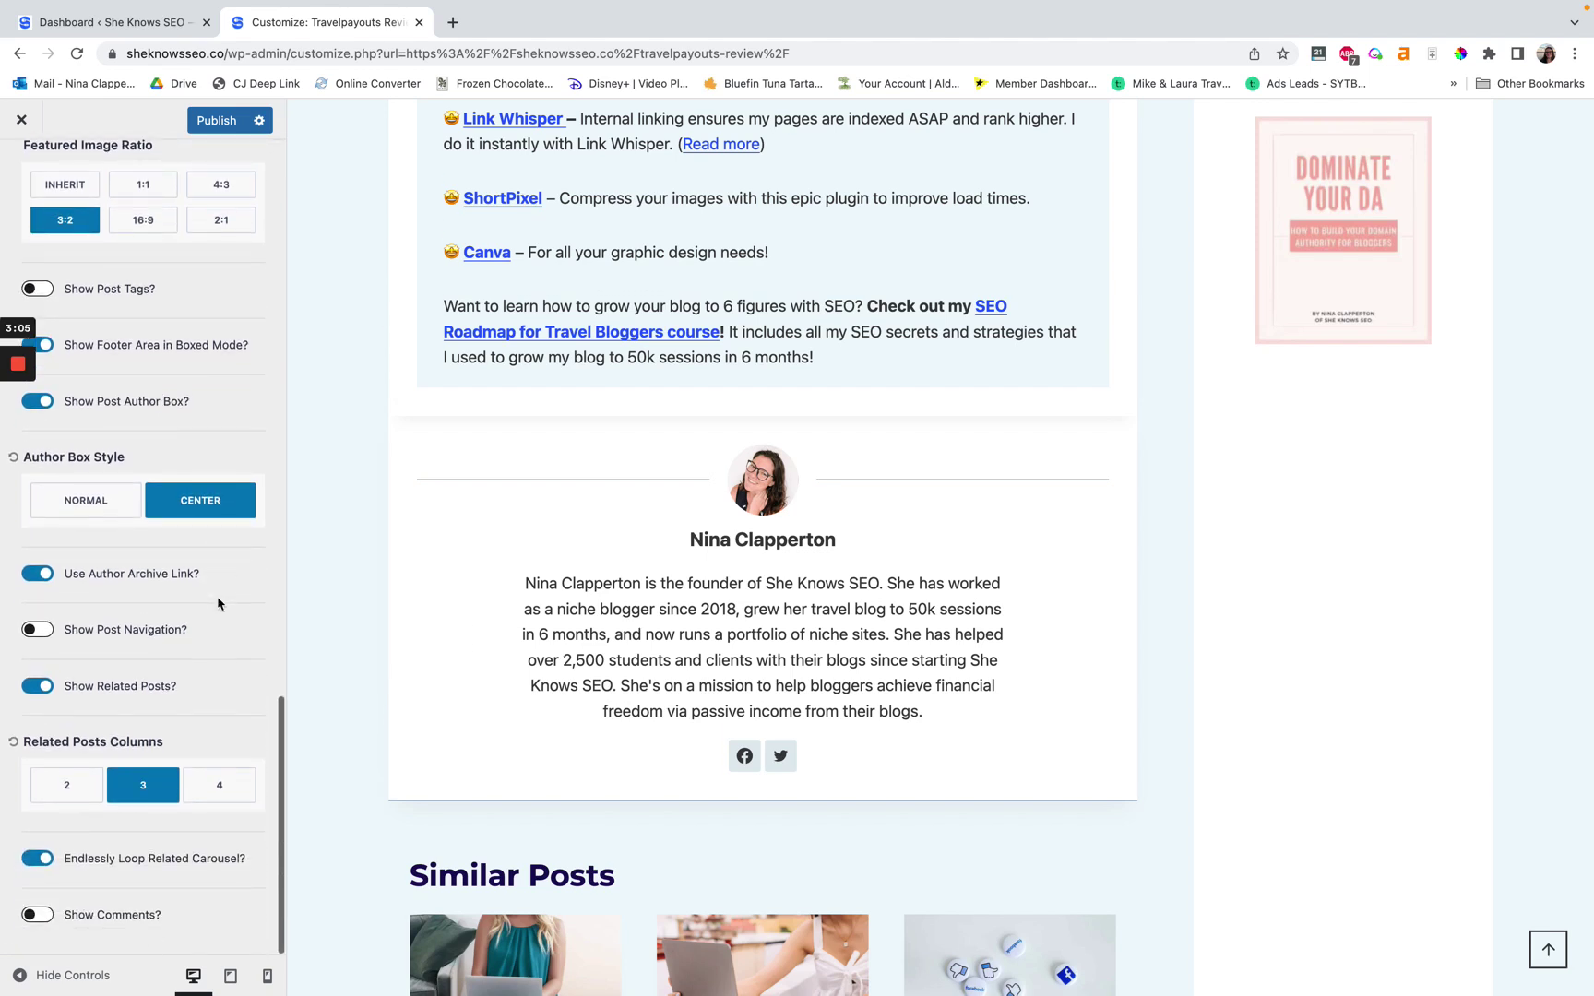
scroll(218, 603, "up", 5)
Close the Customizer without publishing, accept the leave-page warning, and switch to the Dashboard tab
left_click(22, 172)
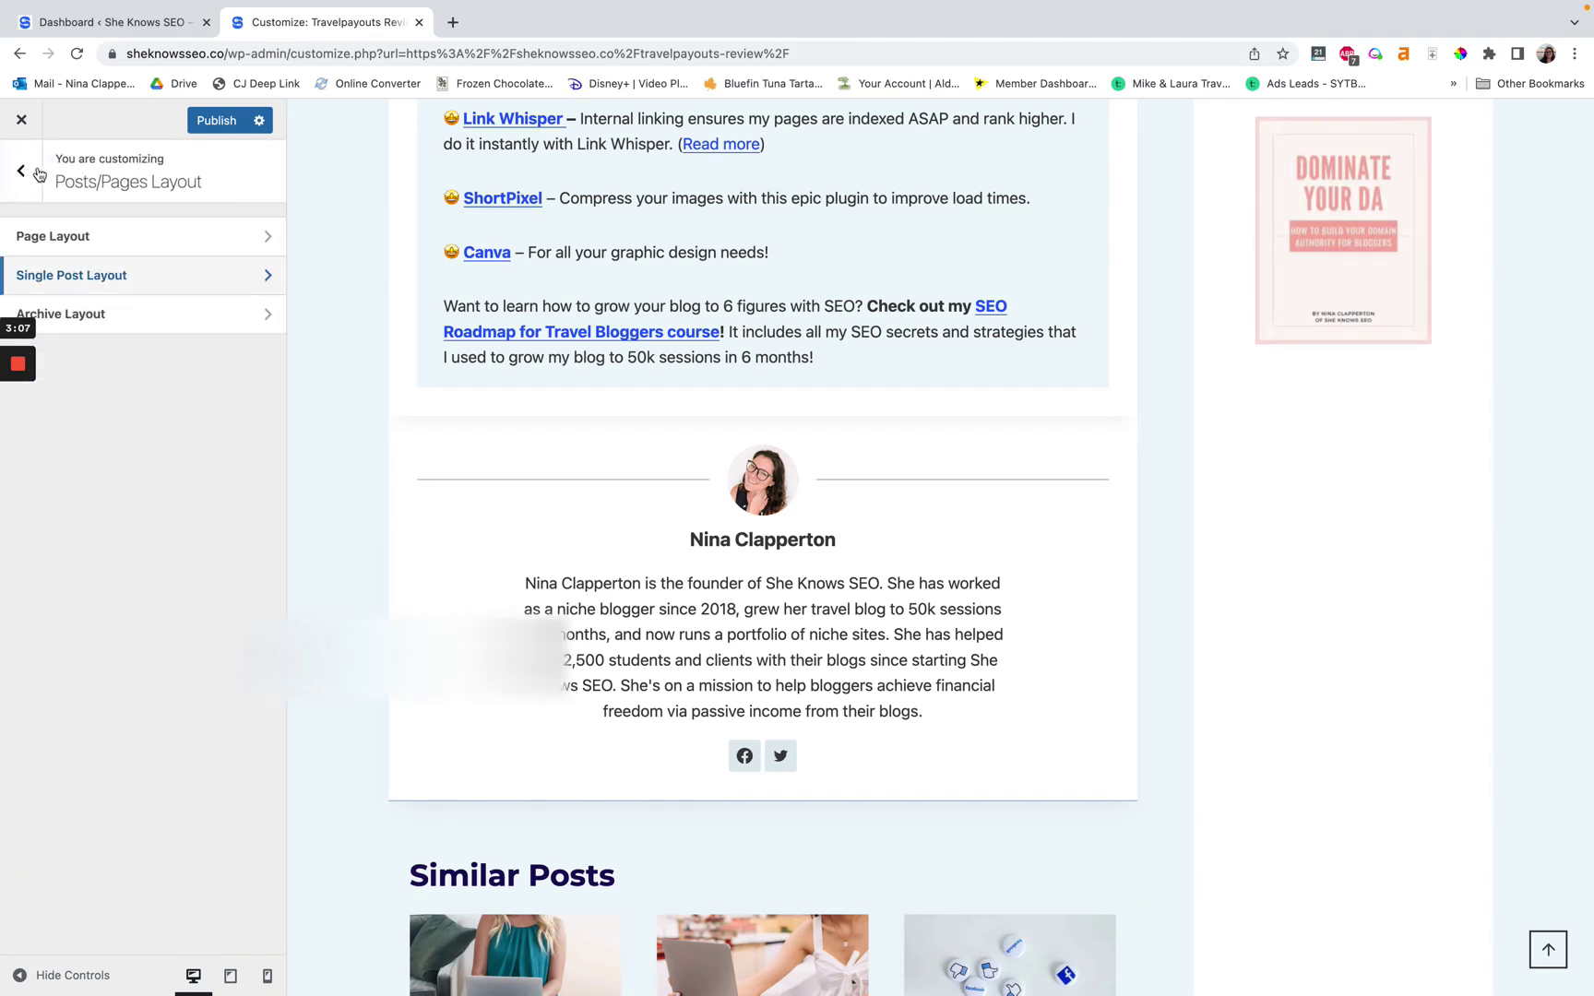
left_click(22, 120)
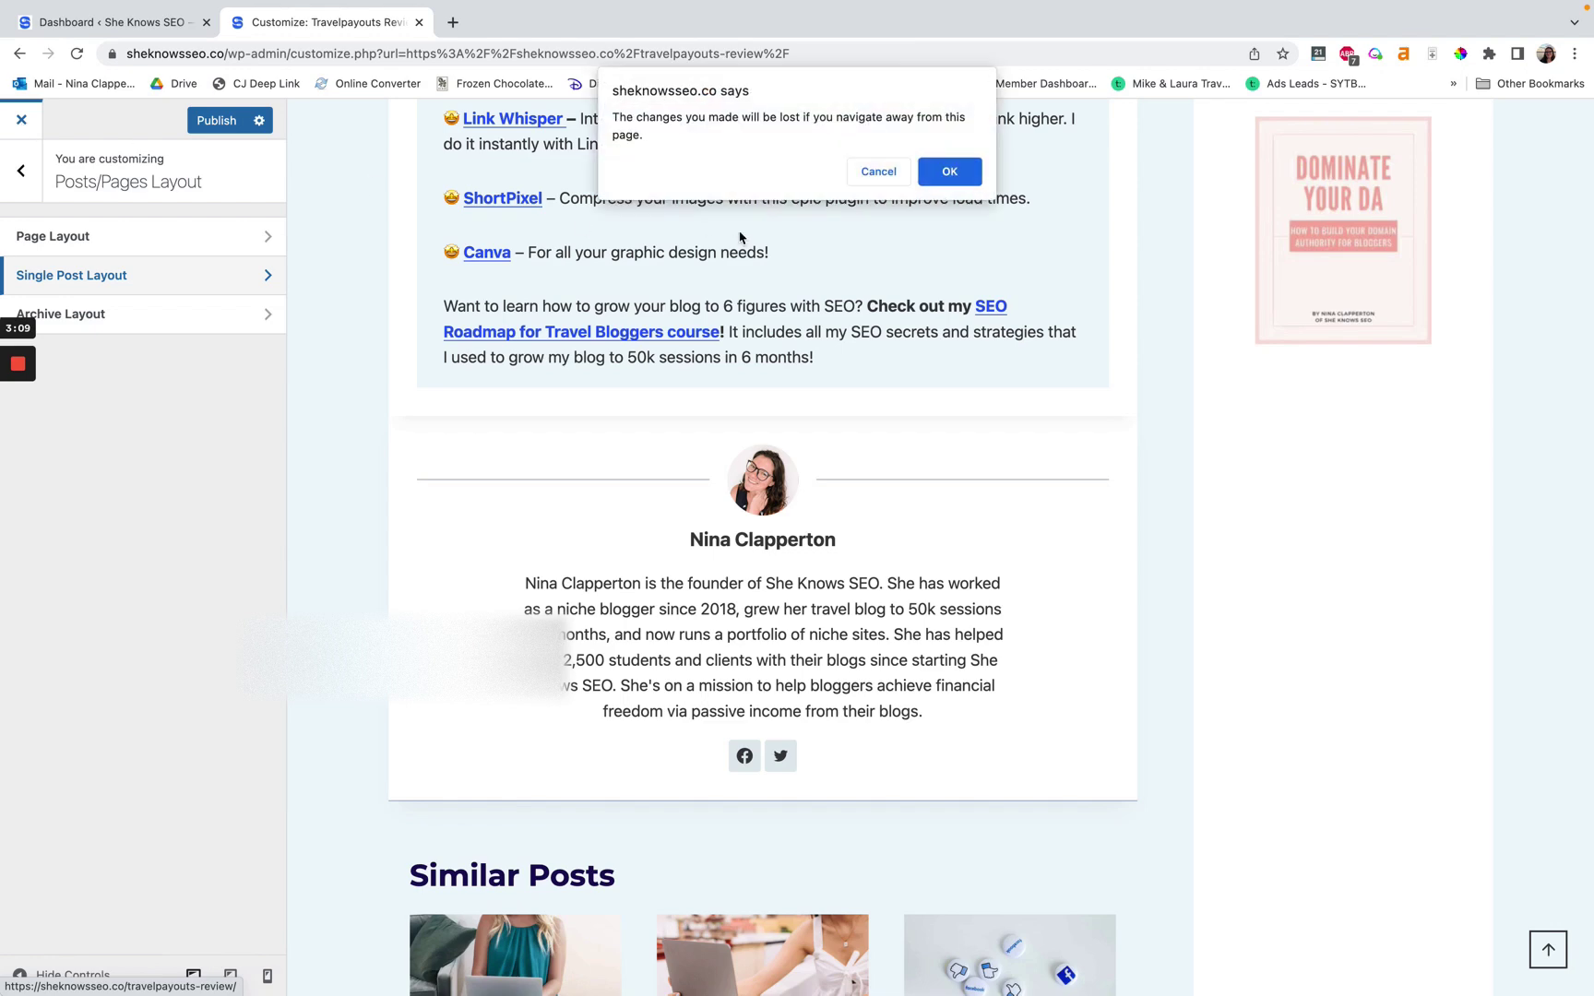
left_click(950, 172)
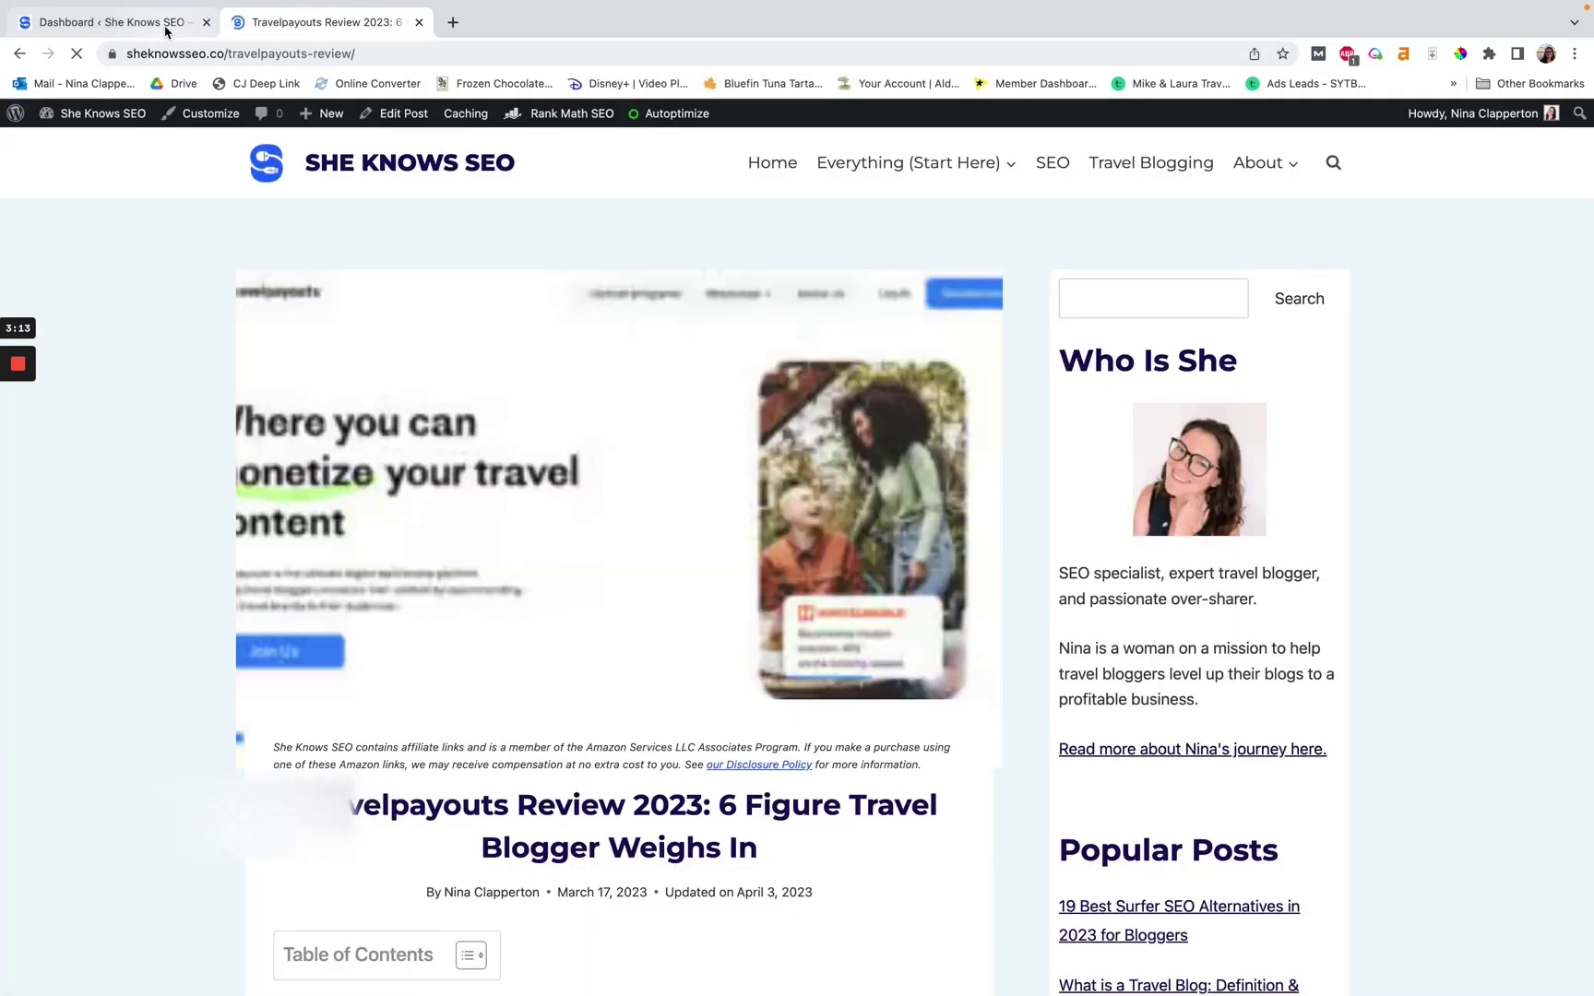
left_click(165, 30)
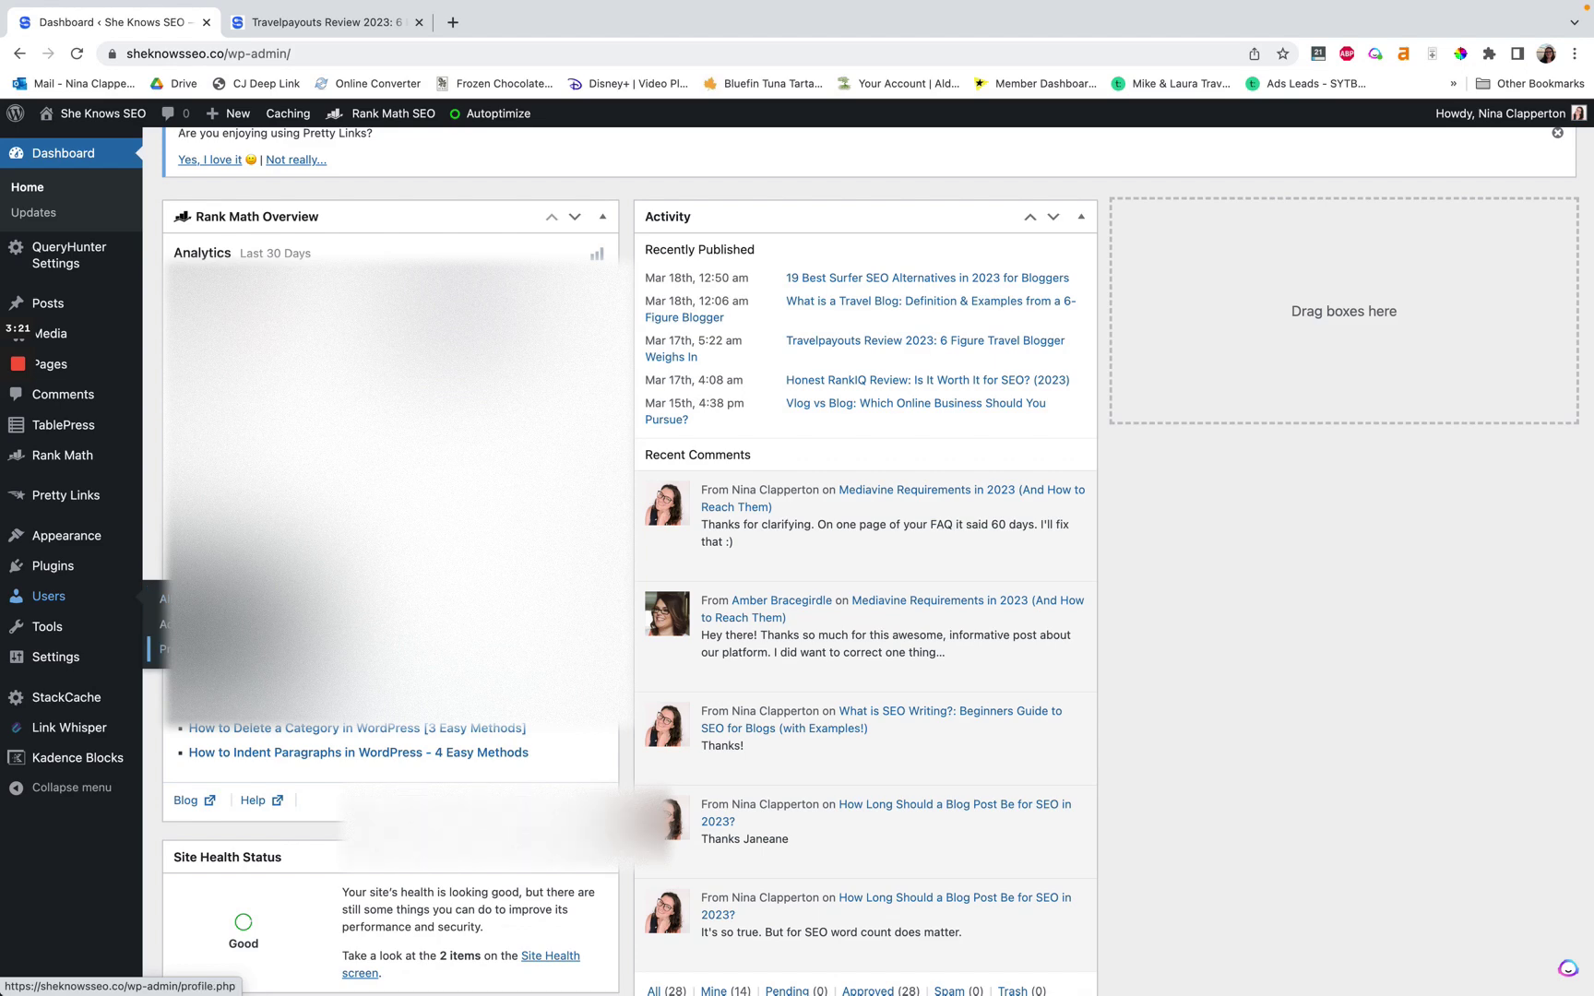
left_click(166, 648)
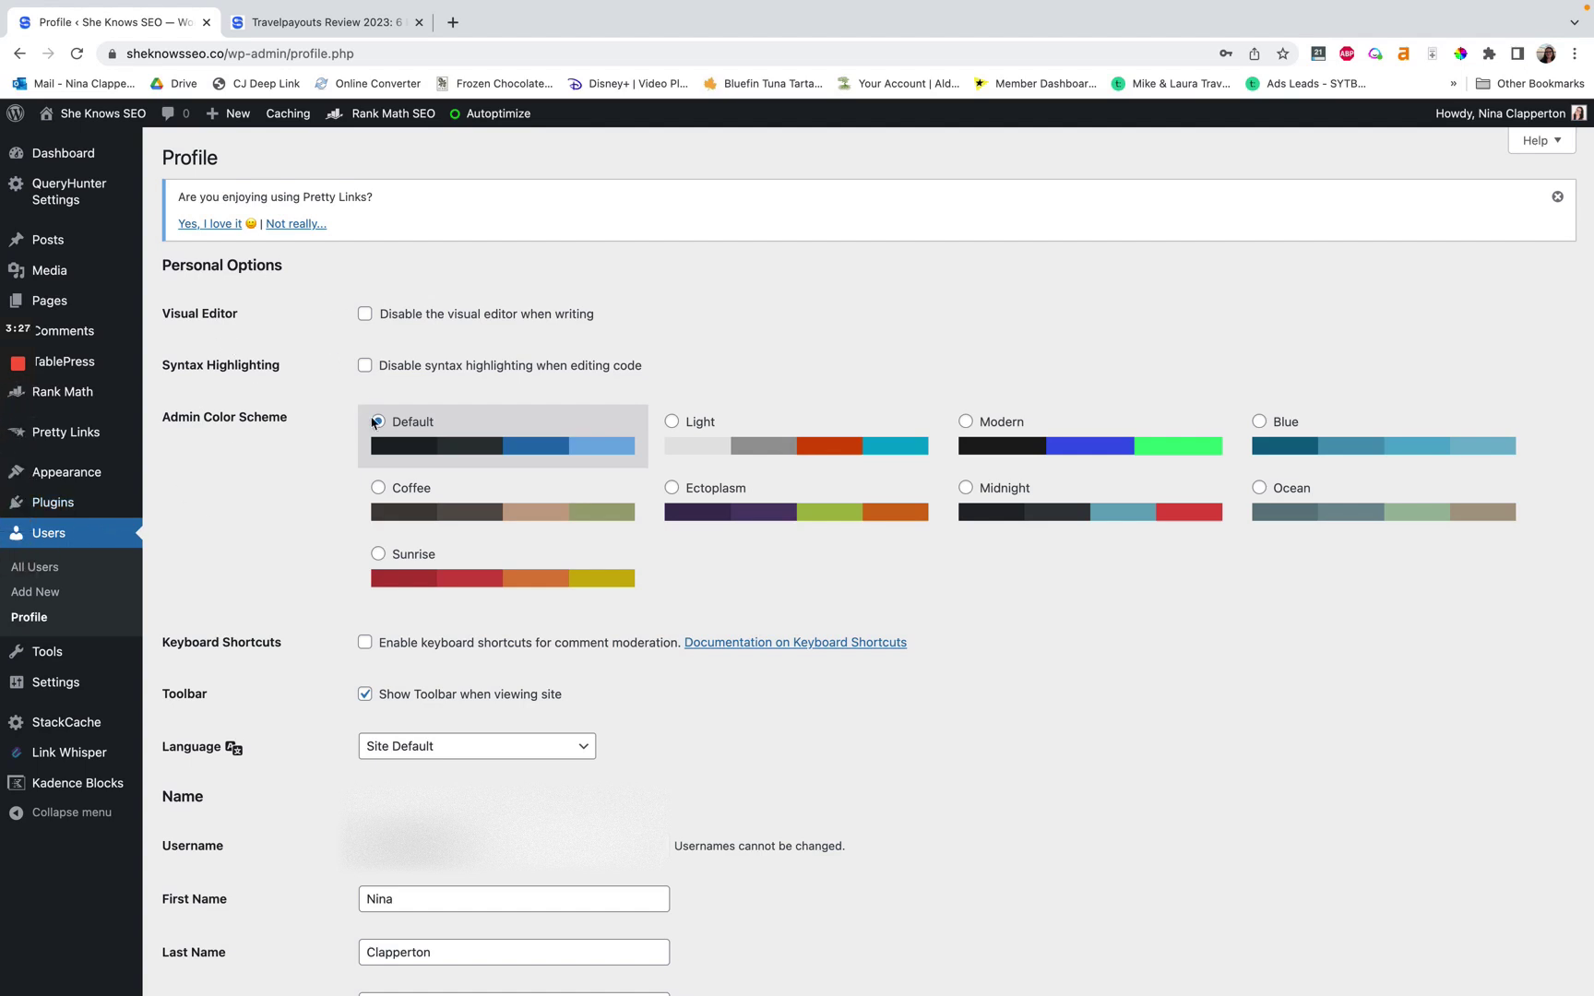
scroll(313, 331, "down", 5)
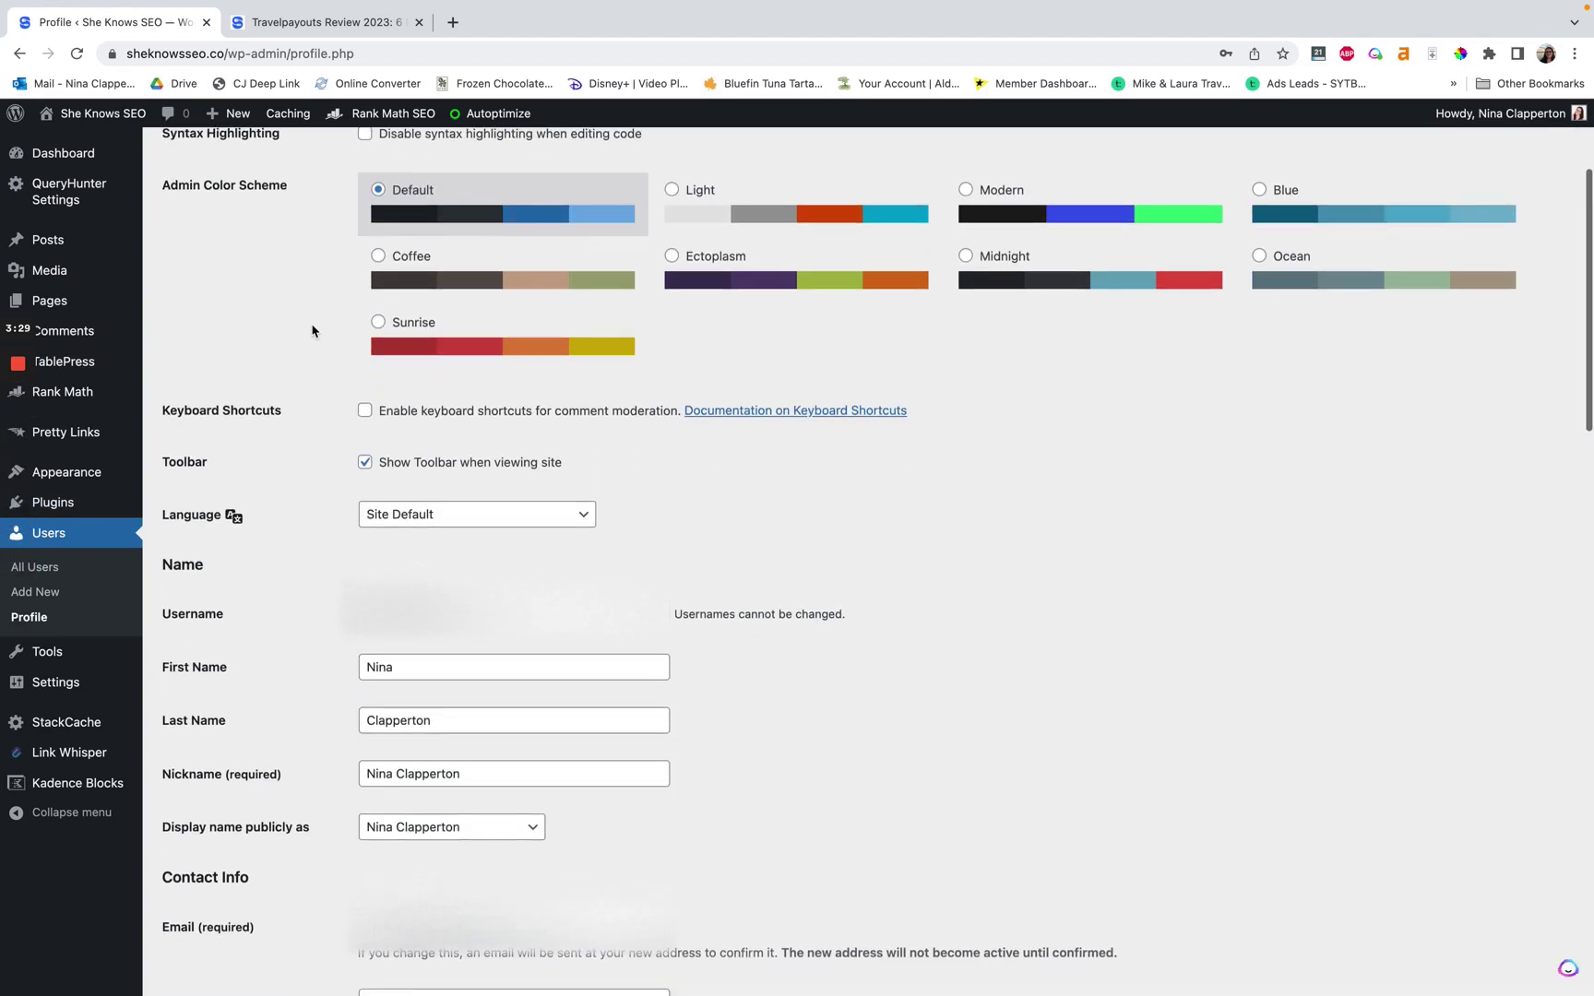
scroll(312, 331, "down", 2)
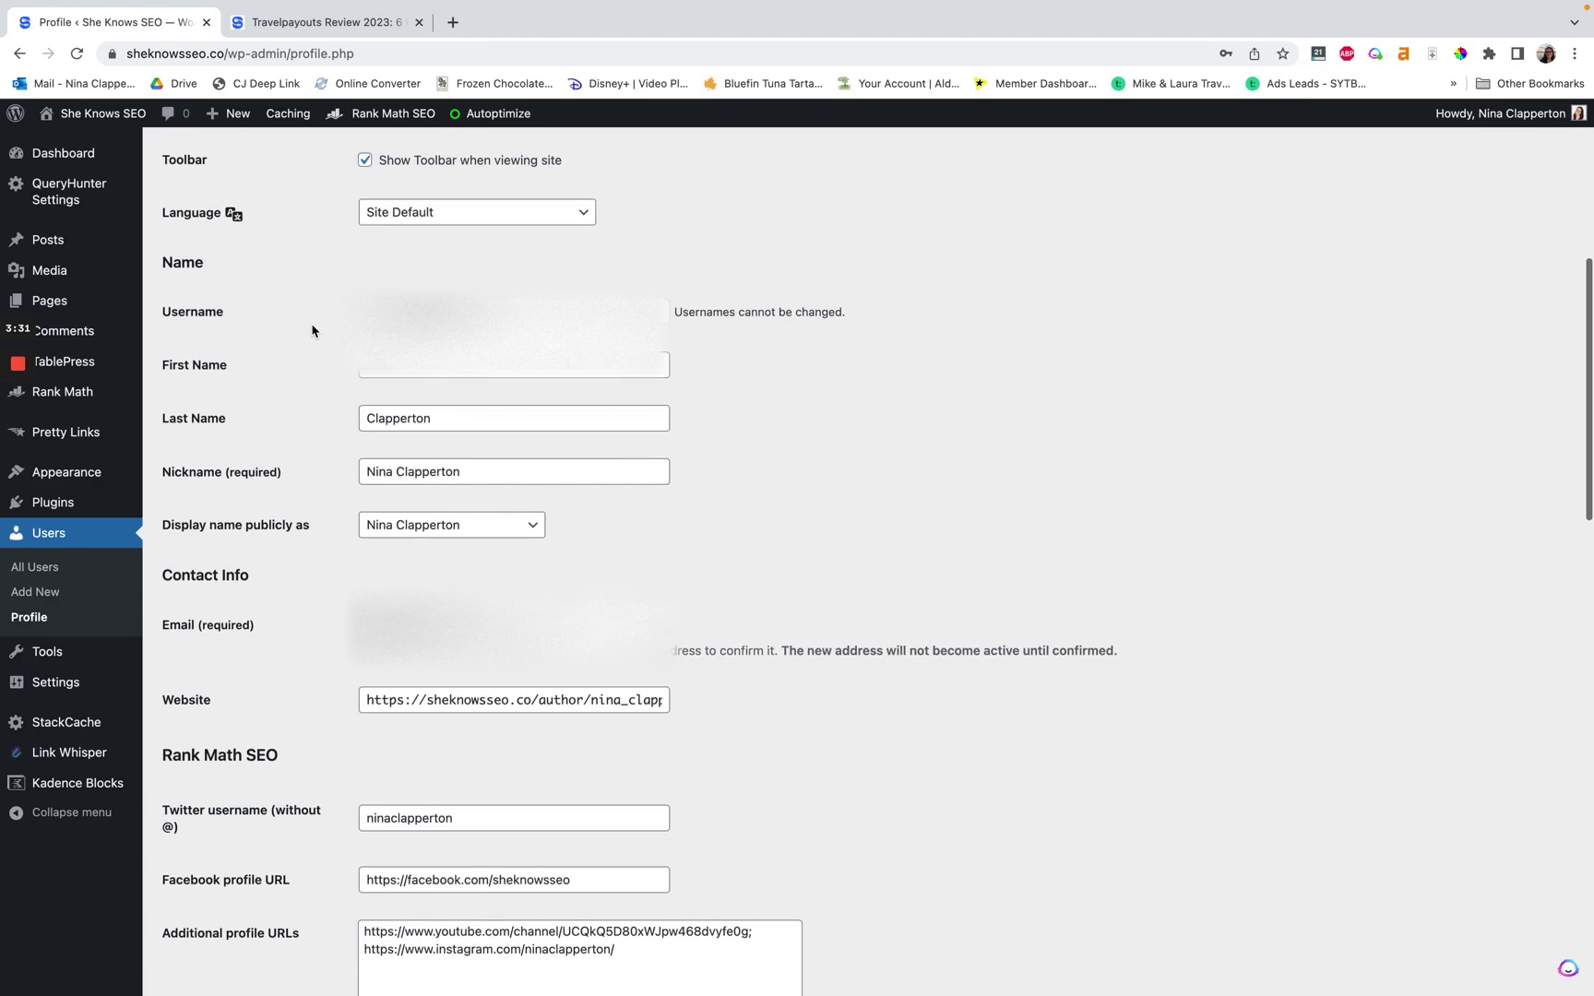
scroll(312, 332, "down", 2)
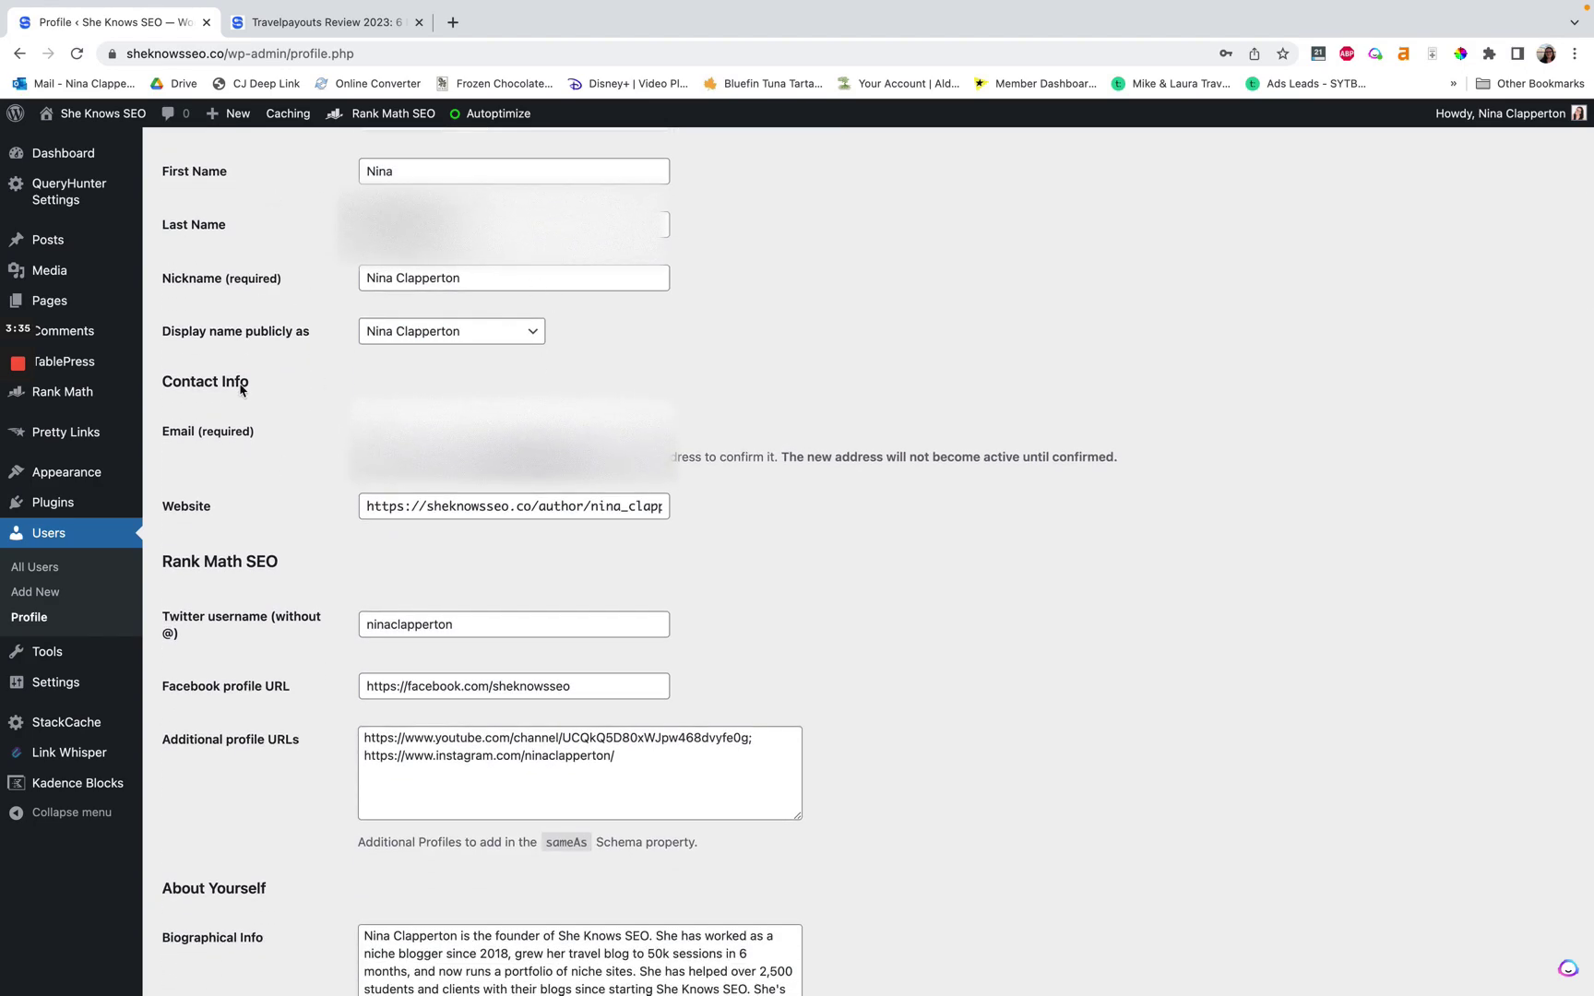
scroll(203, 372, "down", 5)
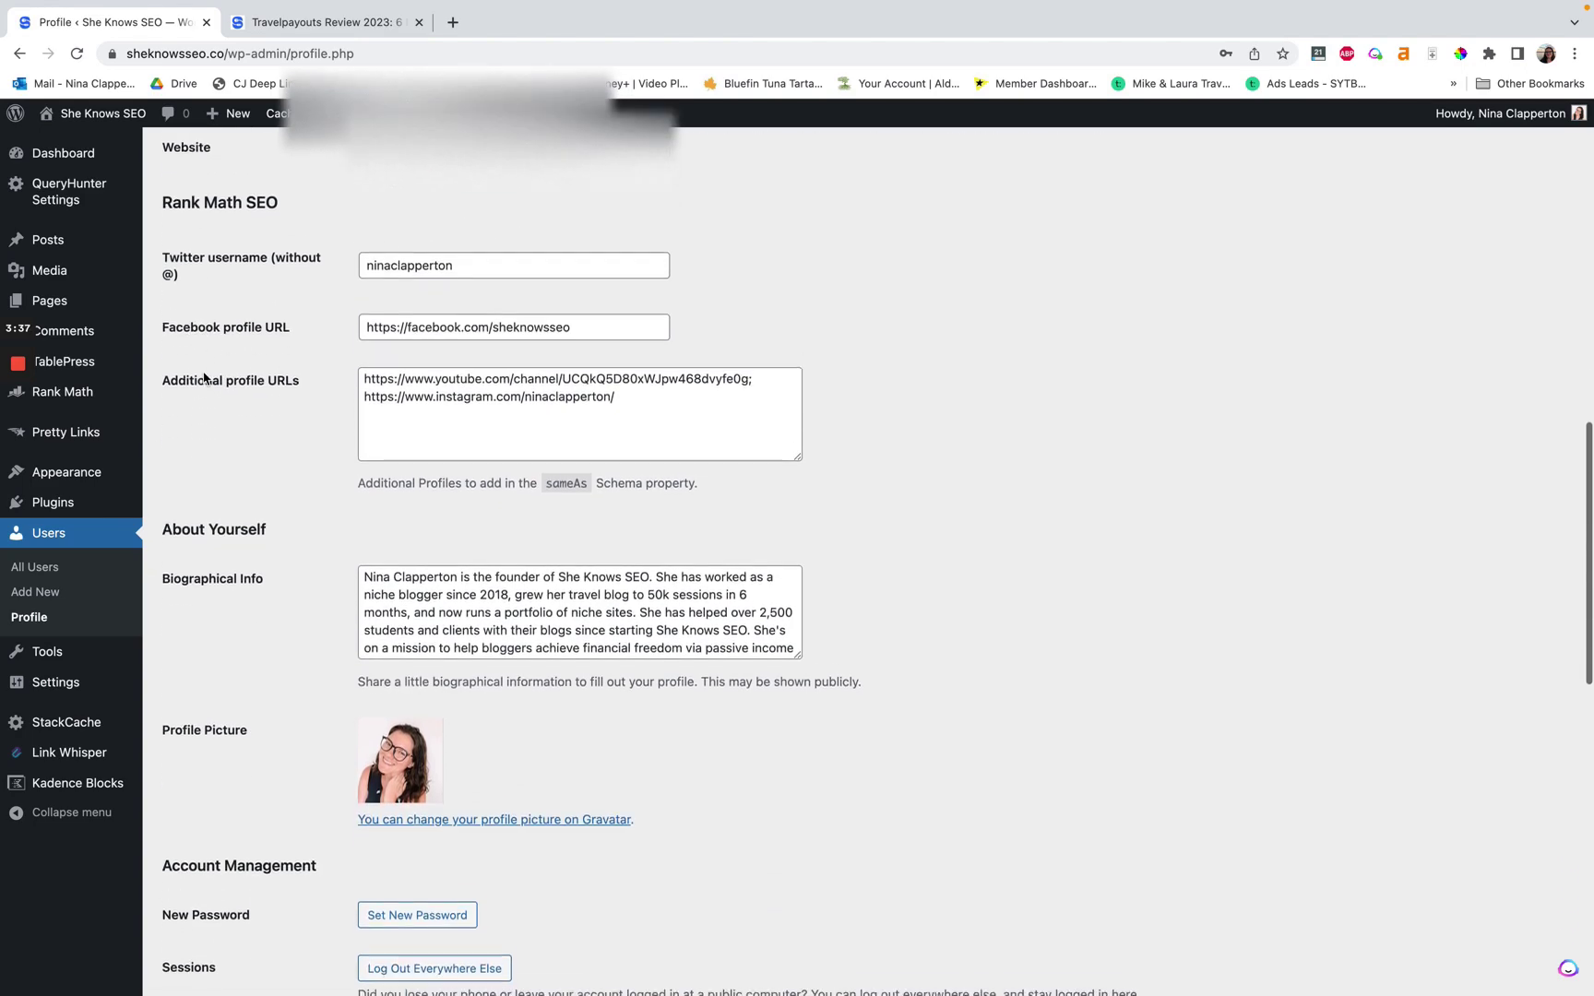
scroll(204, 377, "down", 1)
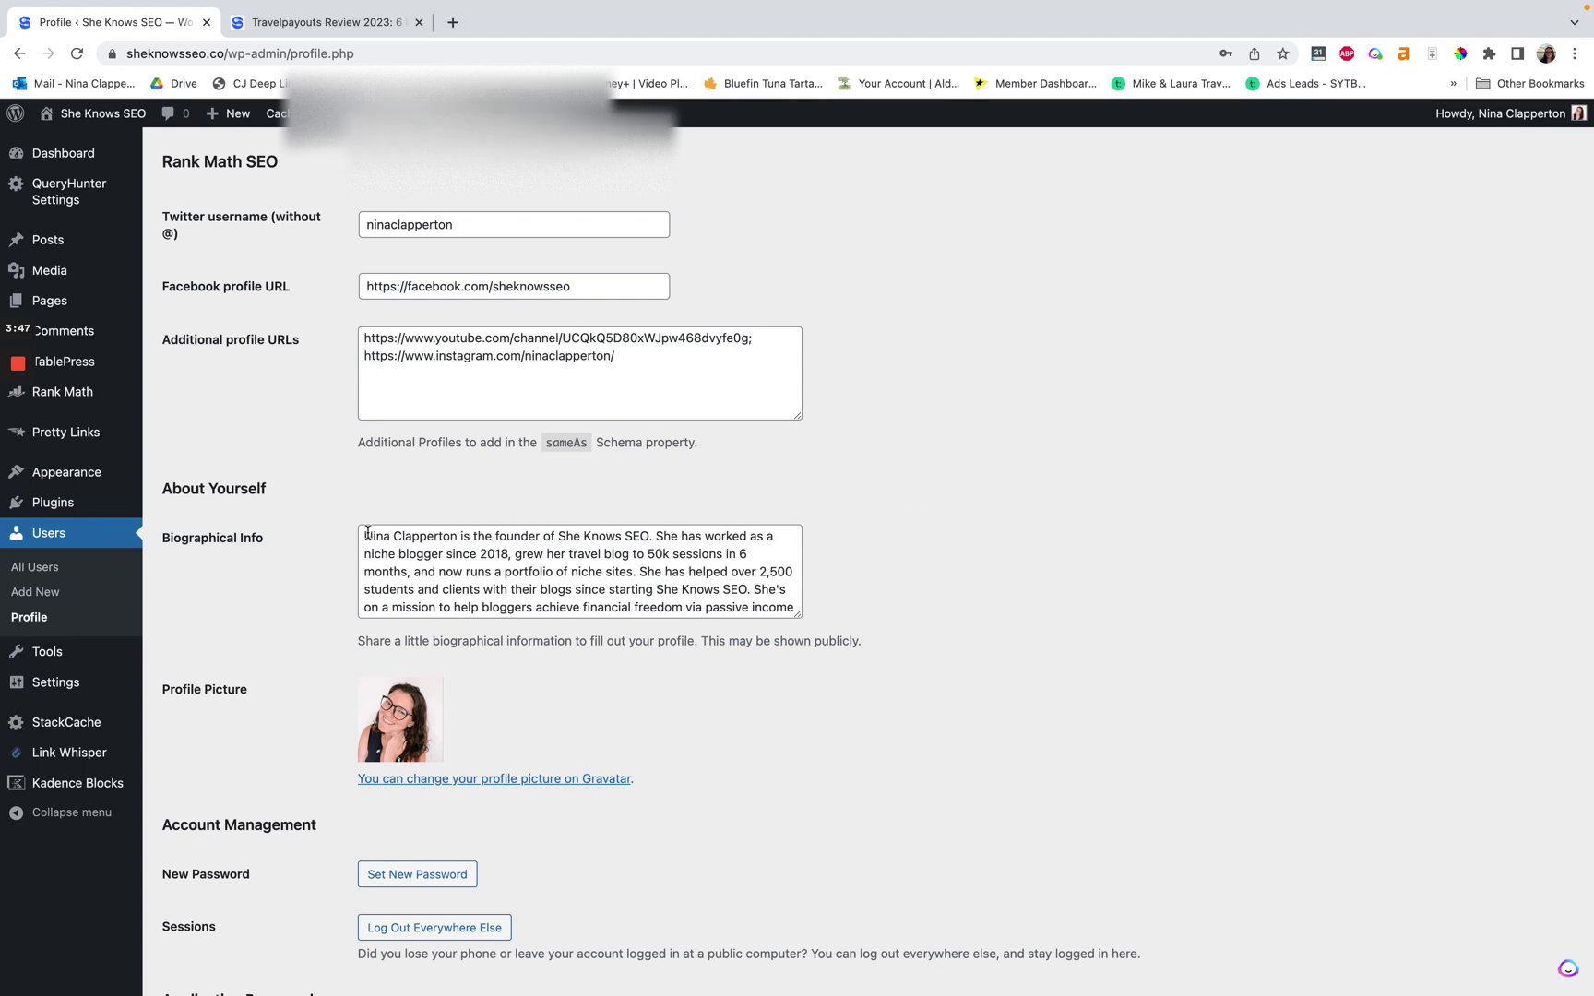
left_click_drag(364, 532, 799, 616)
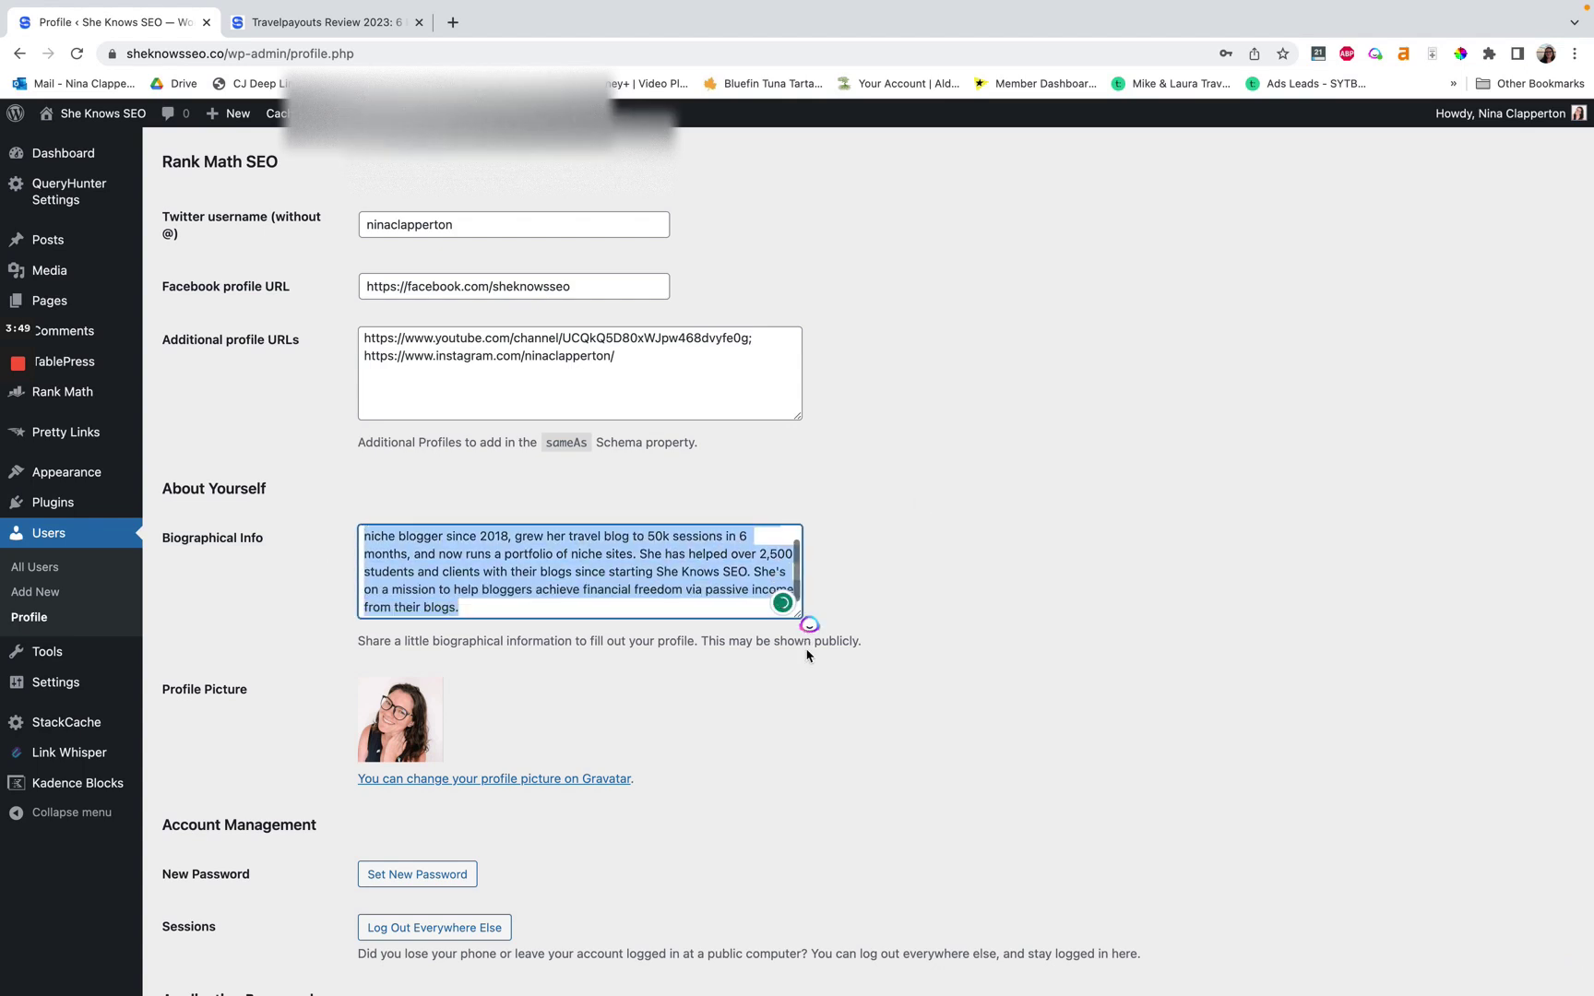
left_click(506, 572)
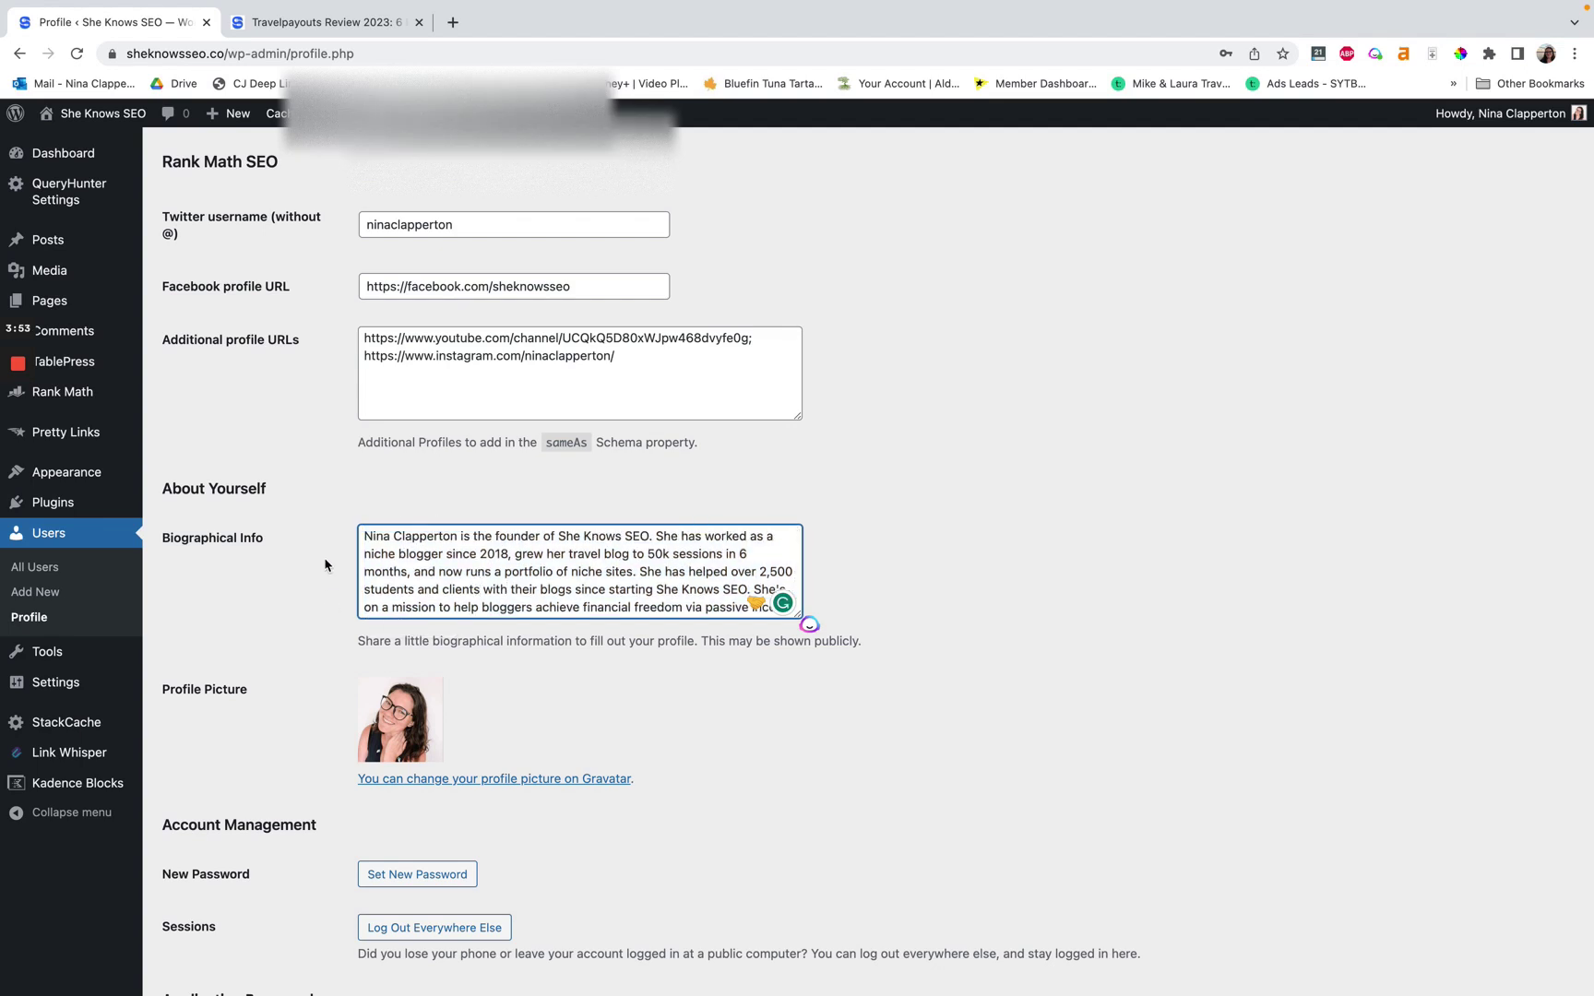
scroll(325, 565, "up", 1)
scroll(324, 564, "up", 5)
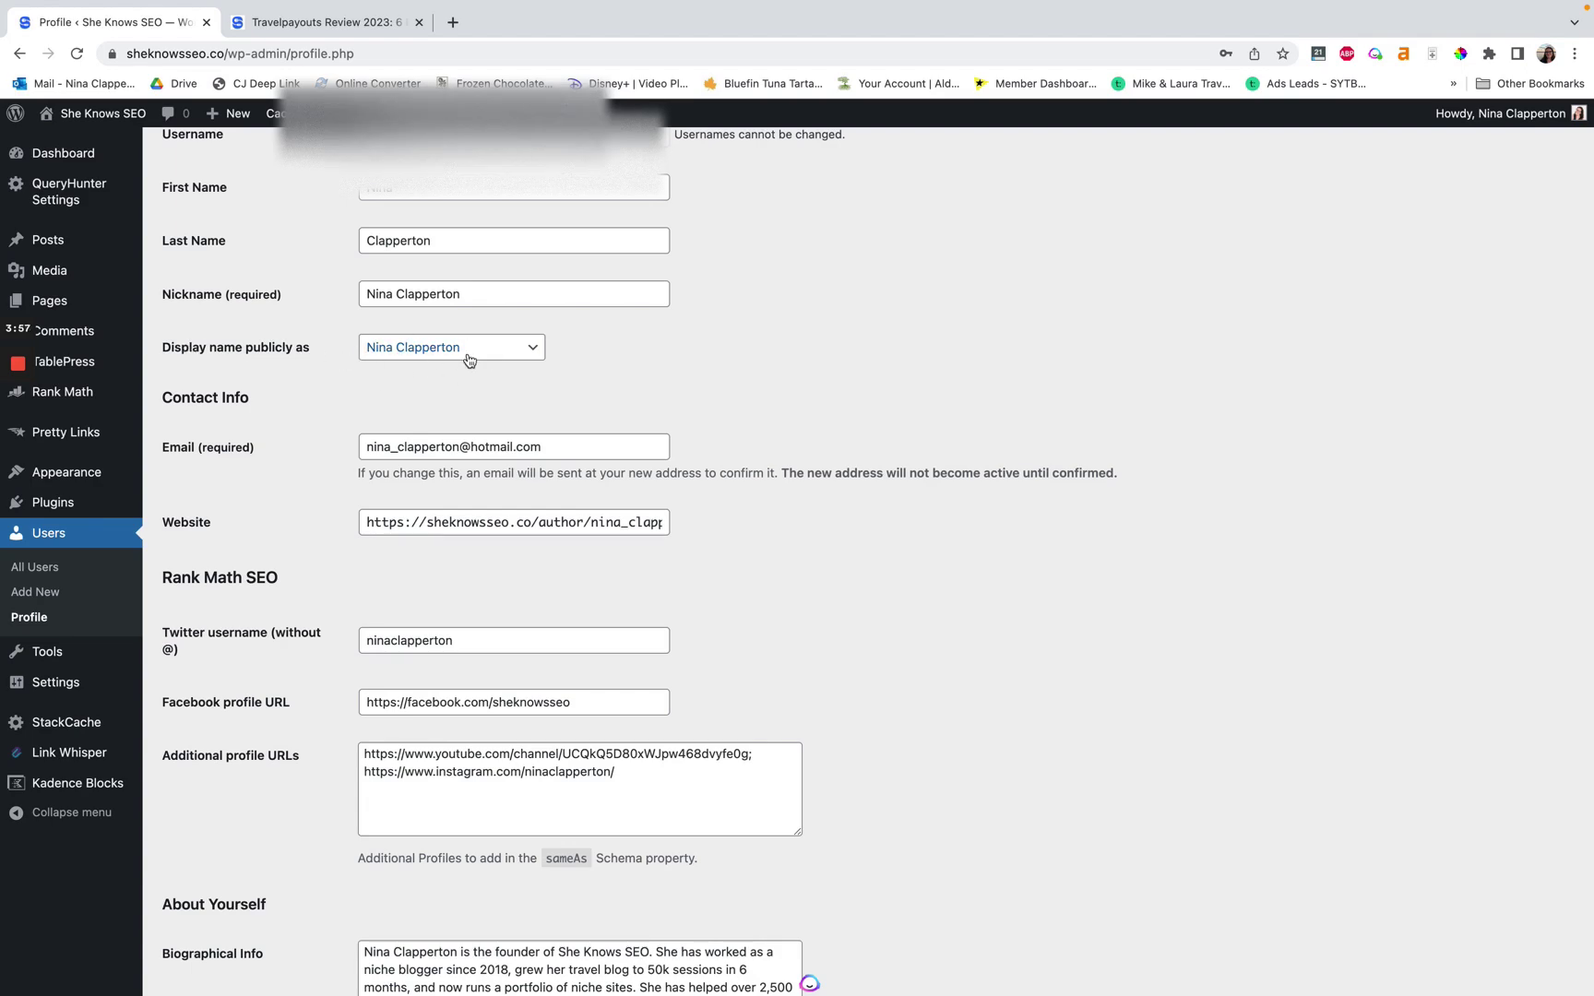
scroll(336, 429, "down", 1)
scroll(336, 429, "down", 5)
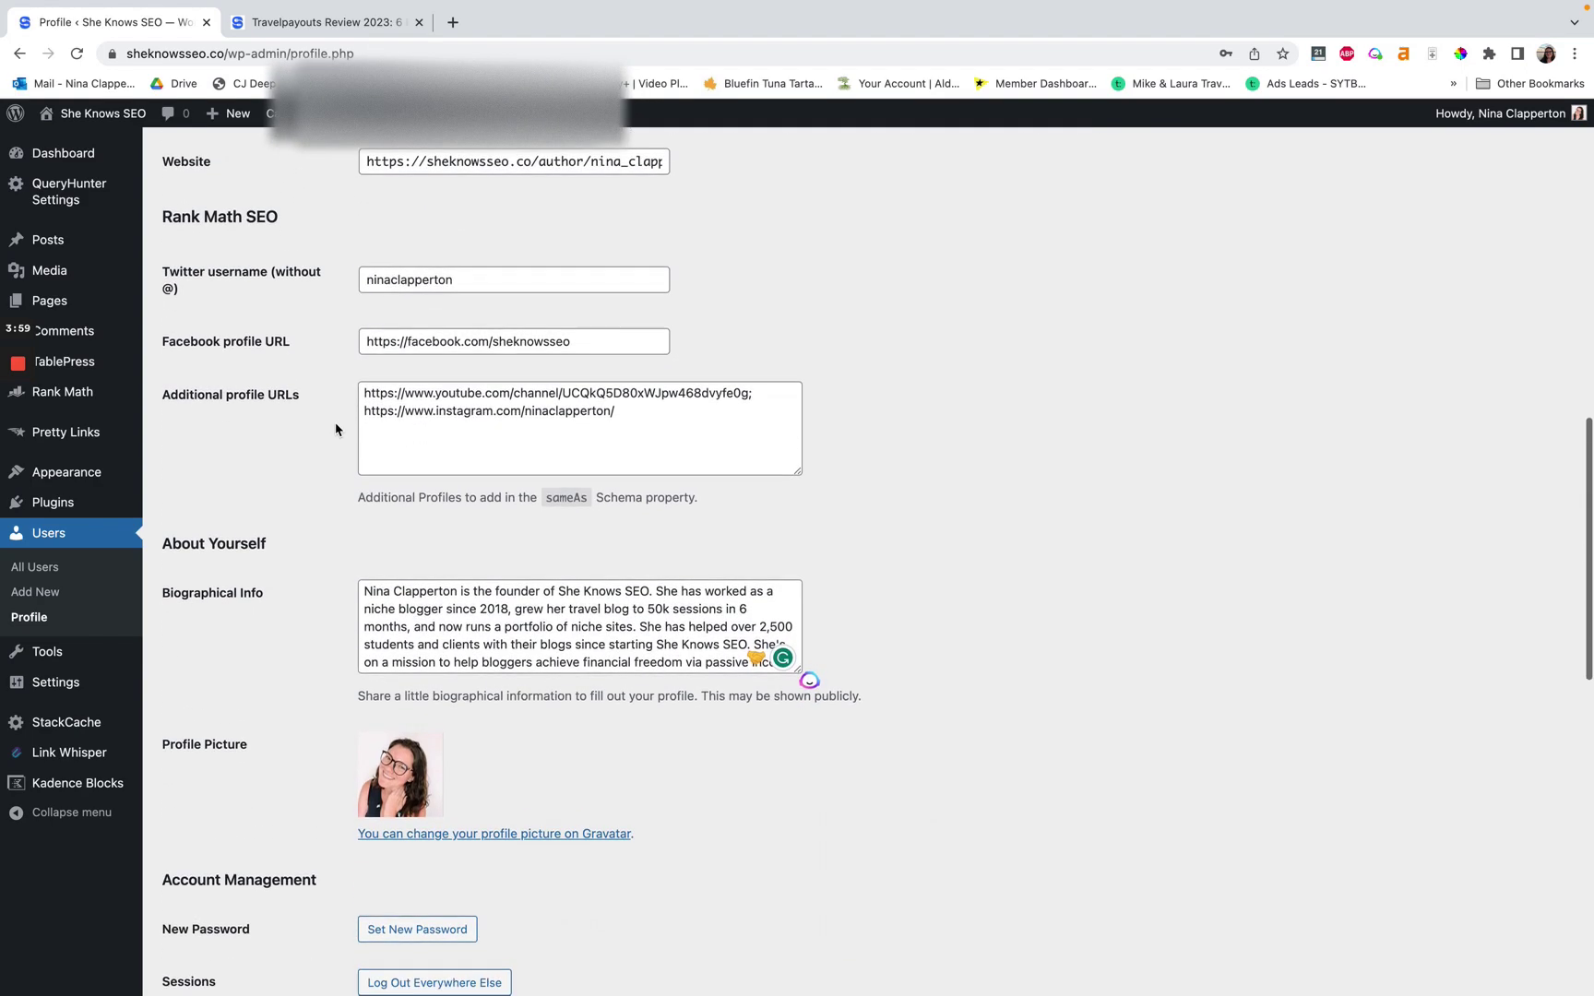
scroll(336, 429, "down", 1)
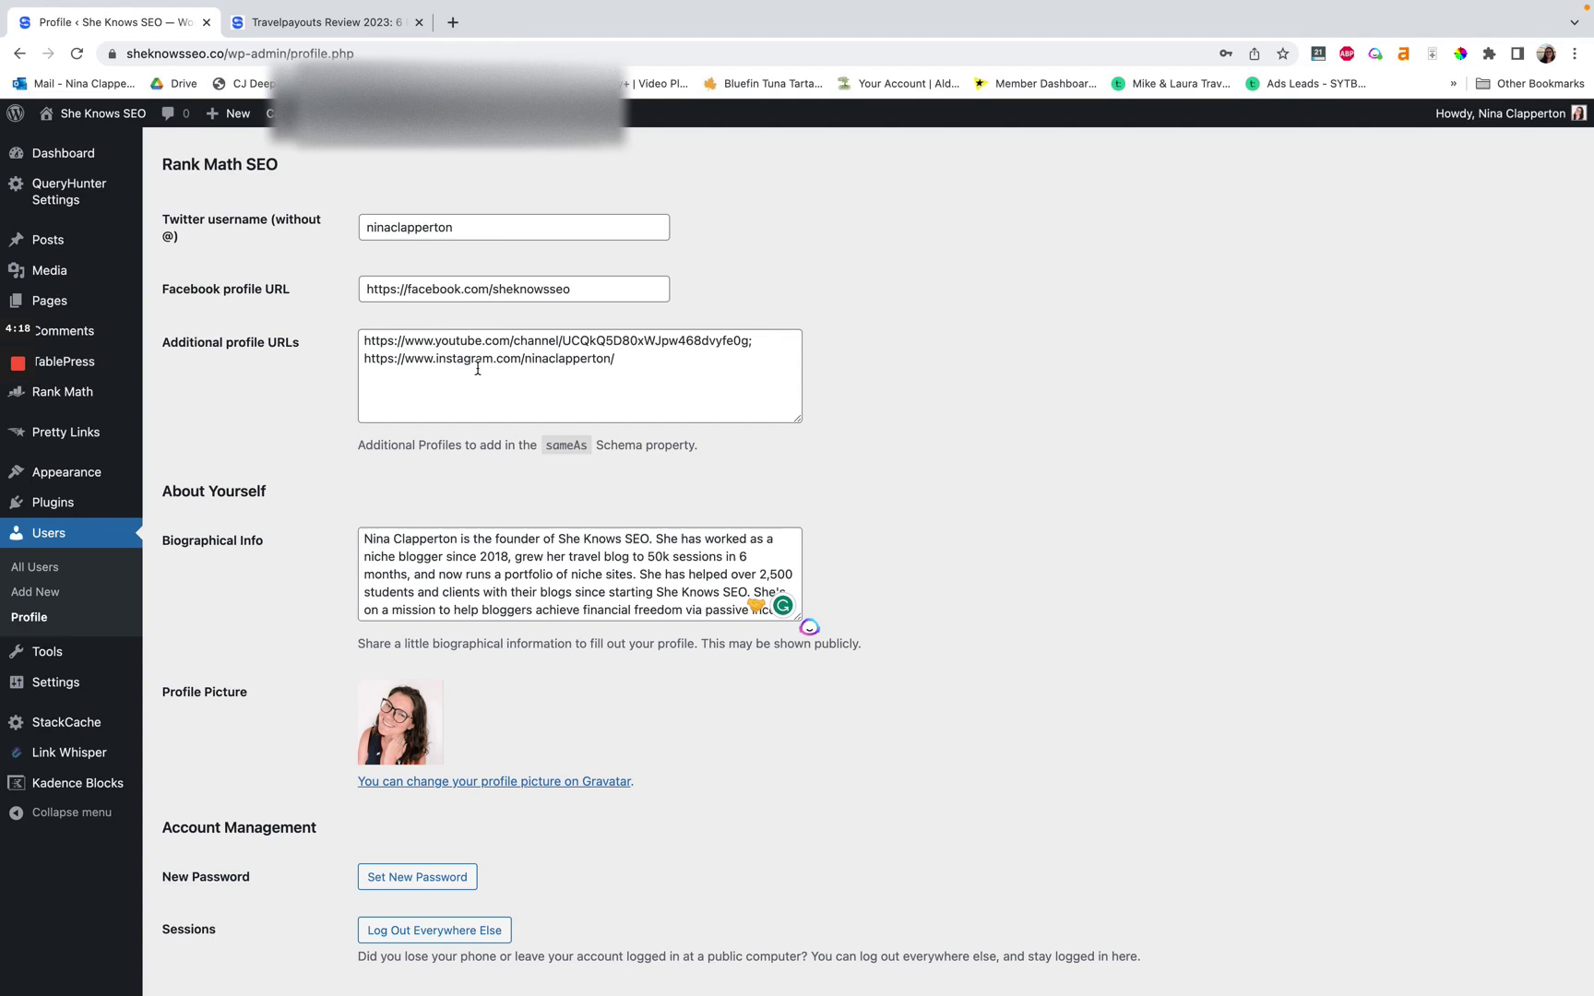
left_click(673, 370)
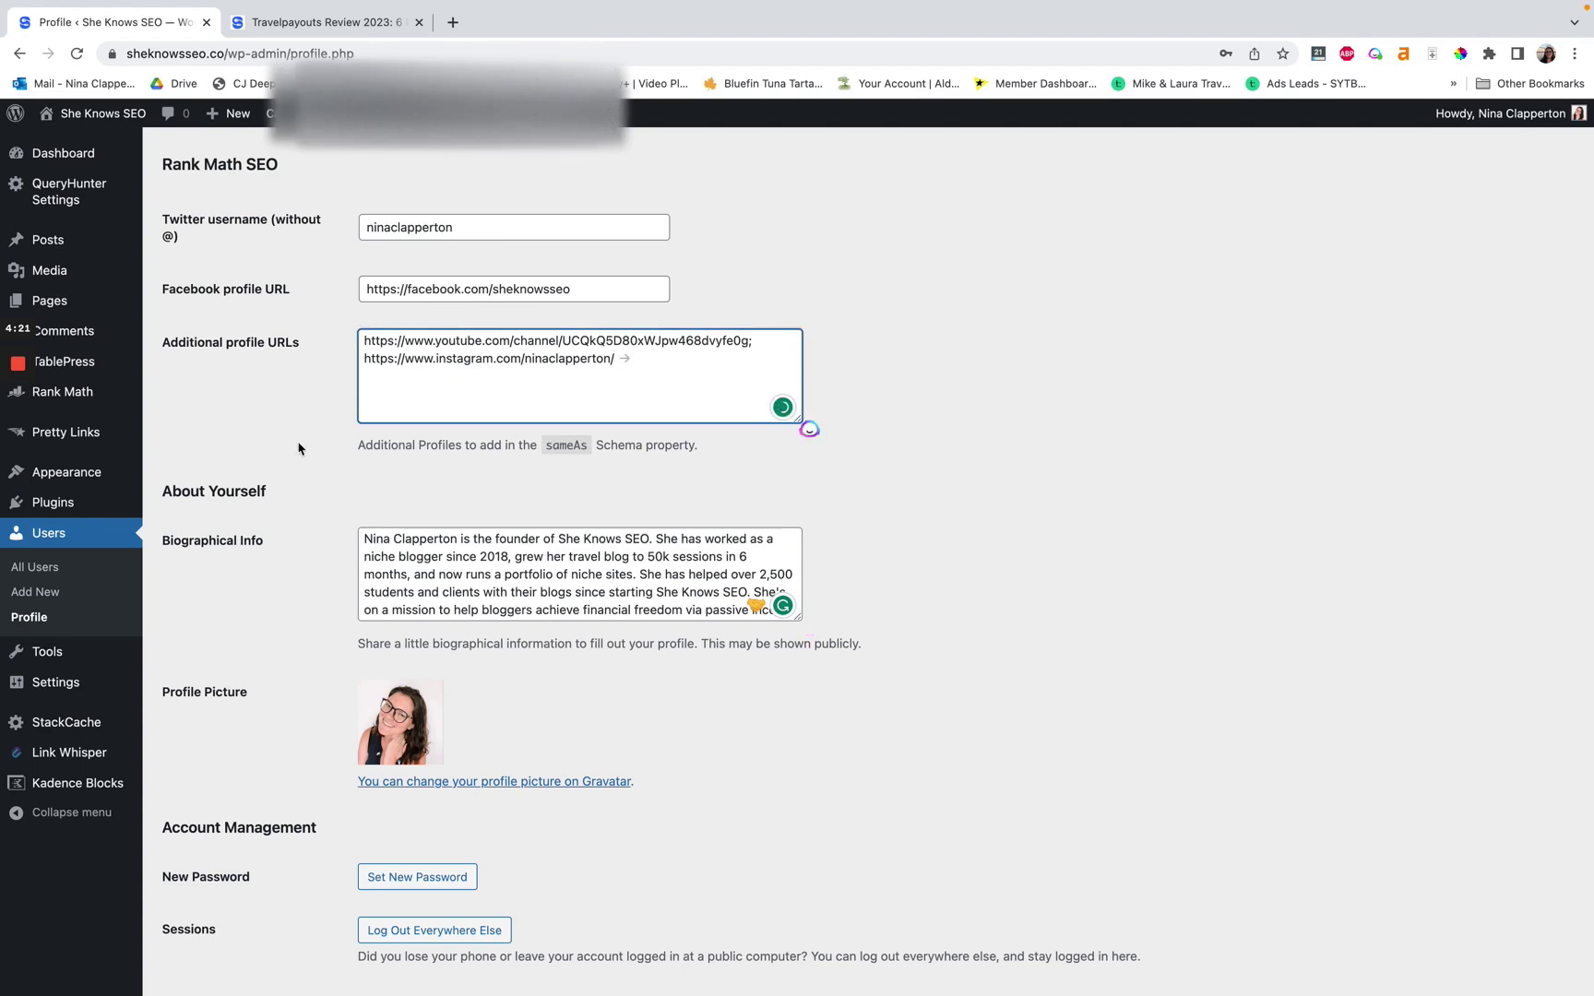
left_click(260, 439)
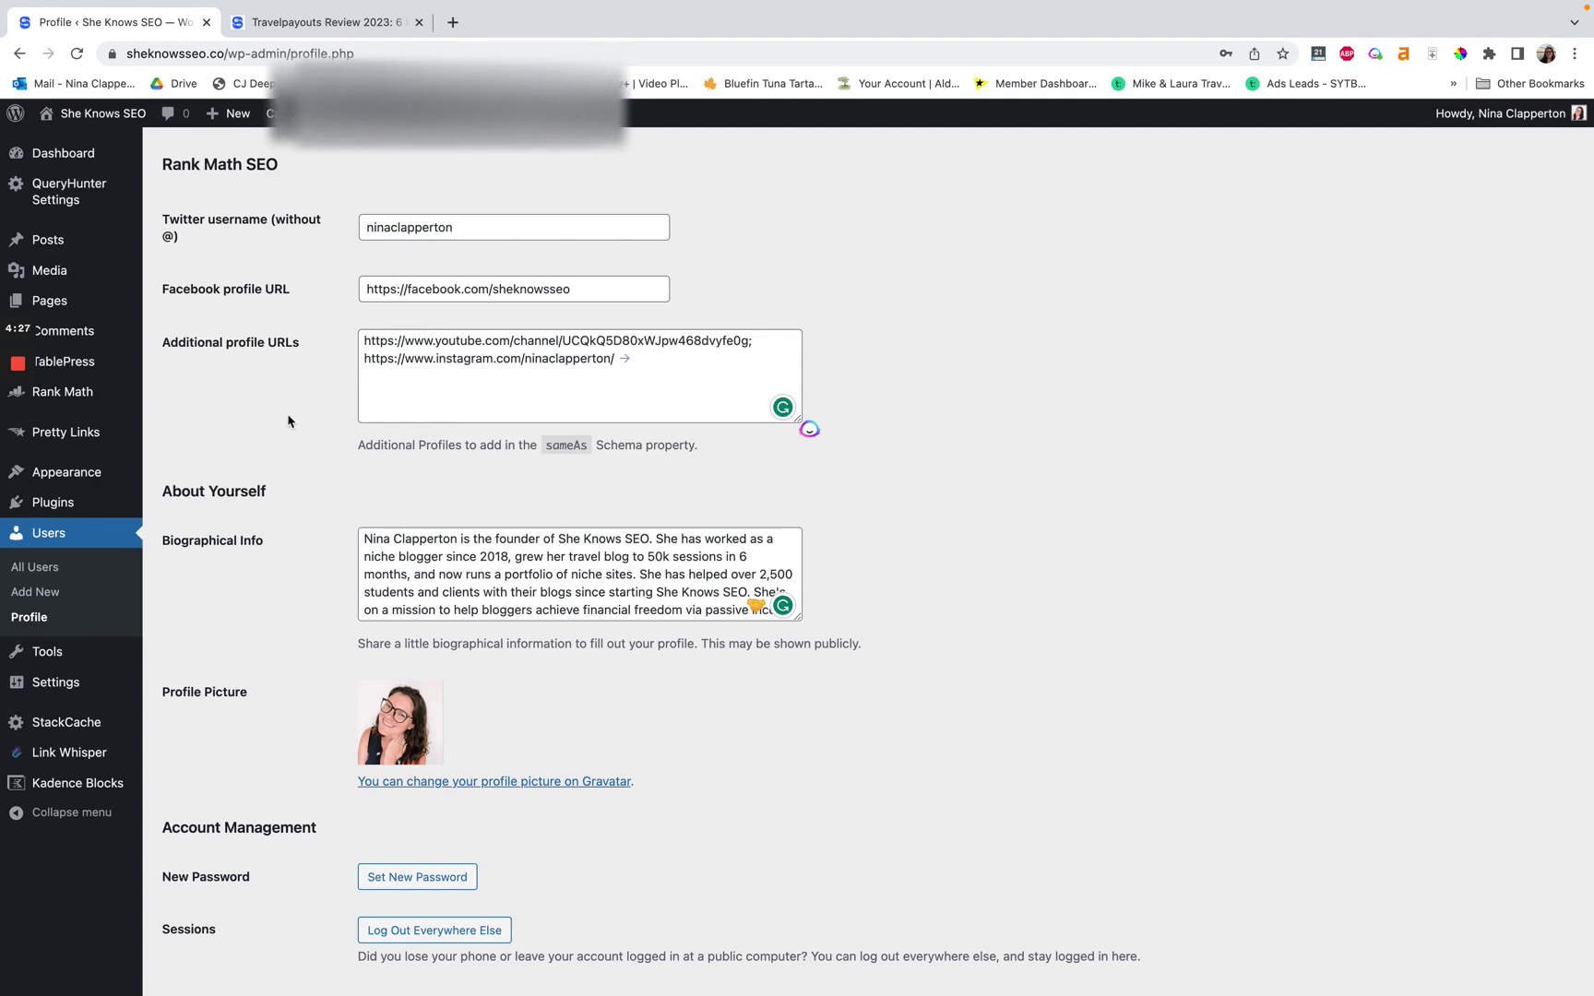
scroll(288, 422, "down", 5)
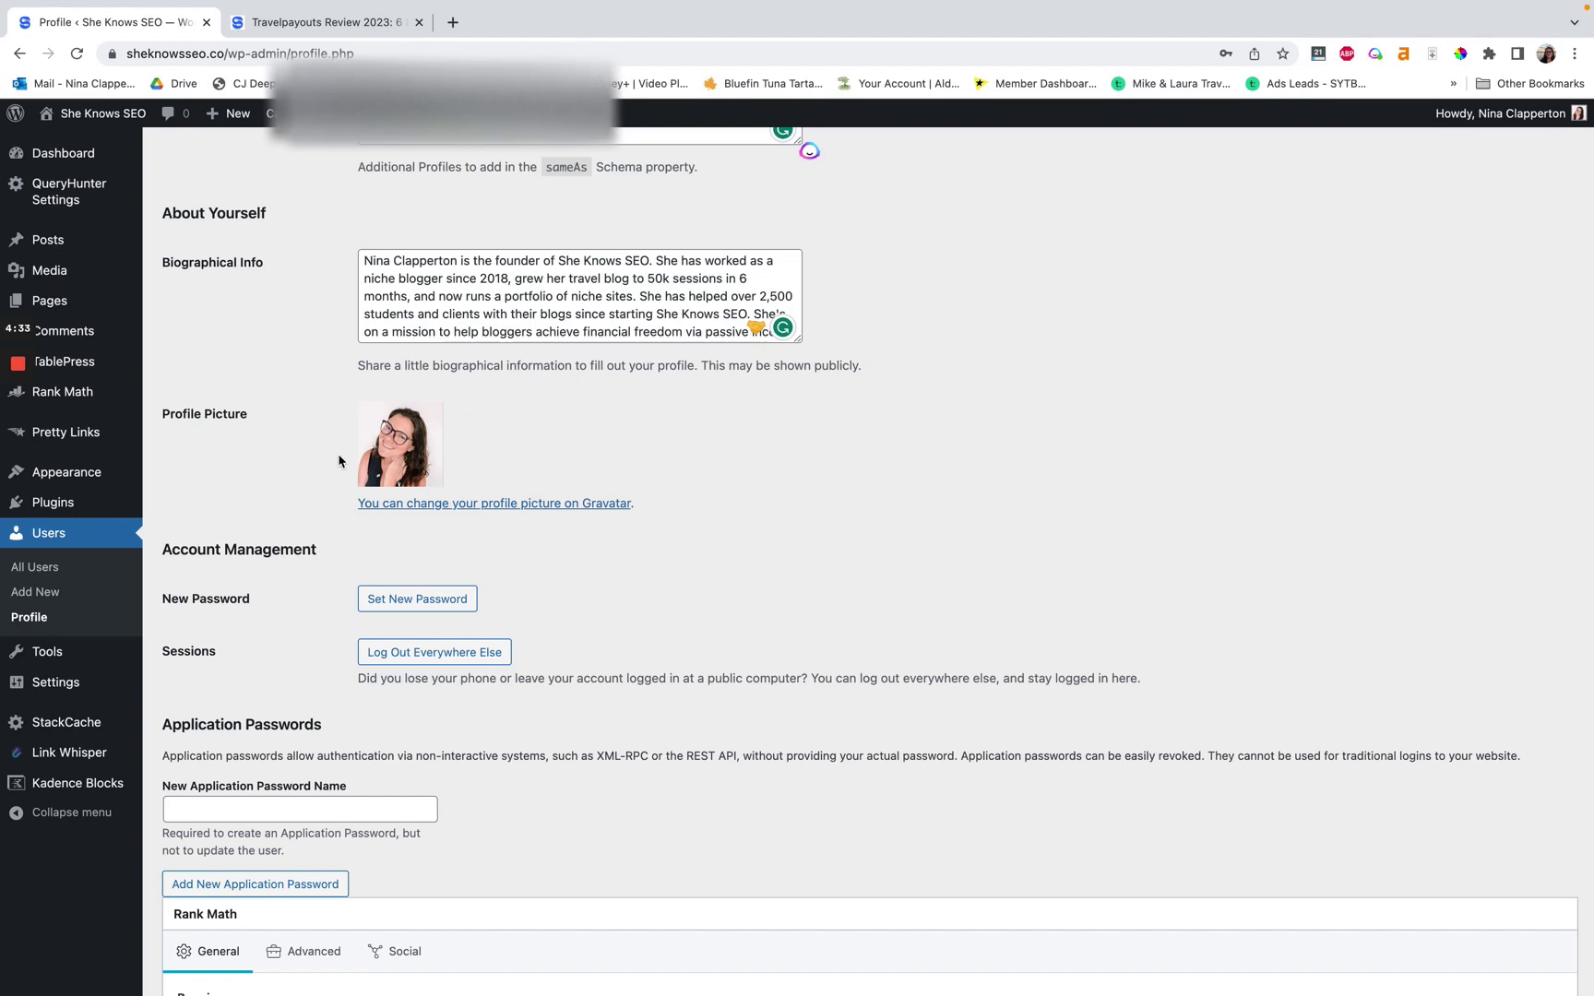
scroll(339, 461, "up", 2)
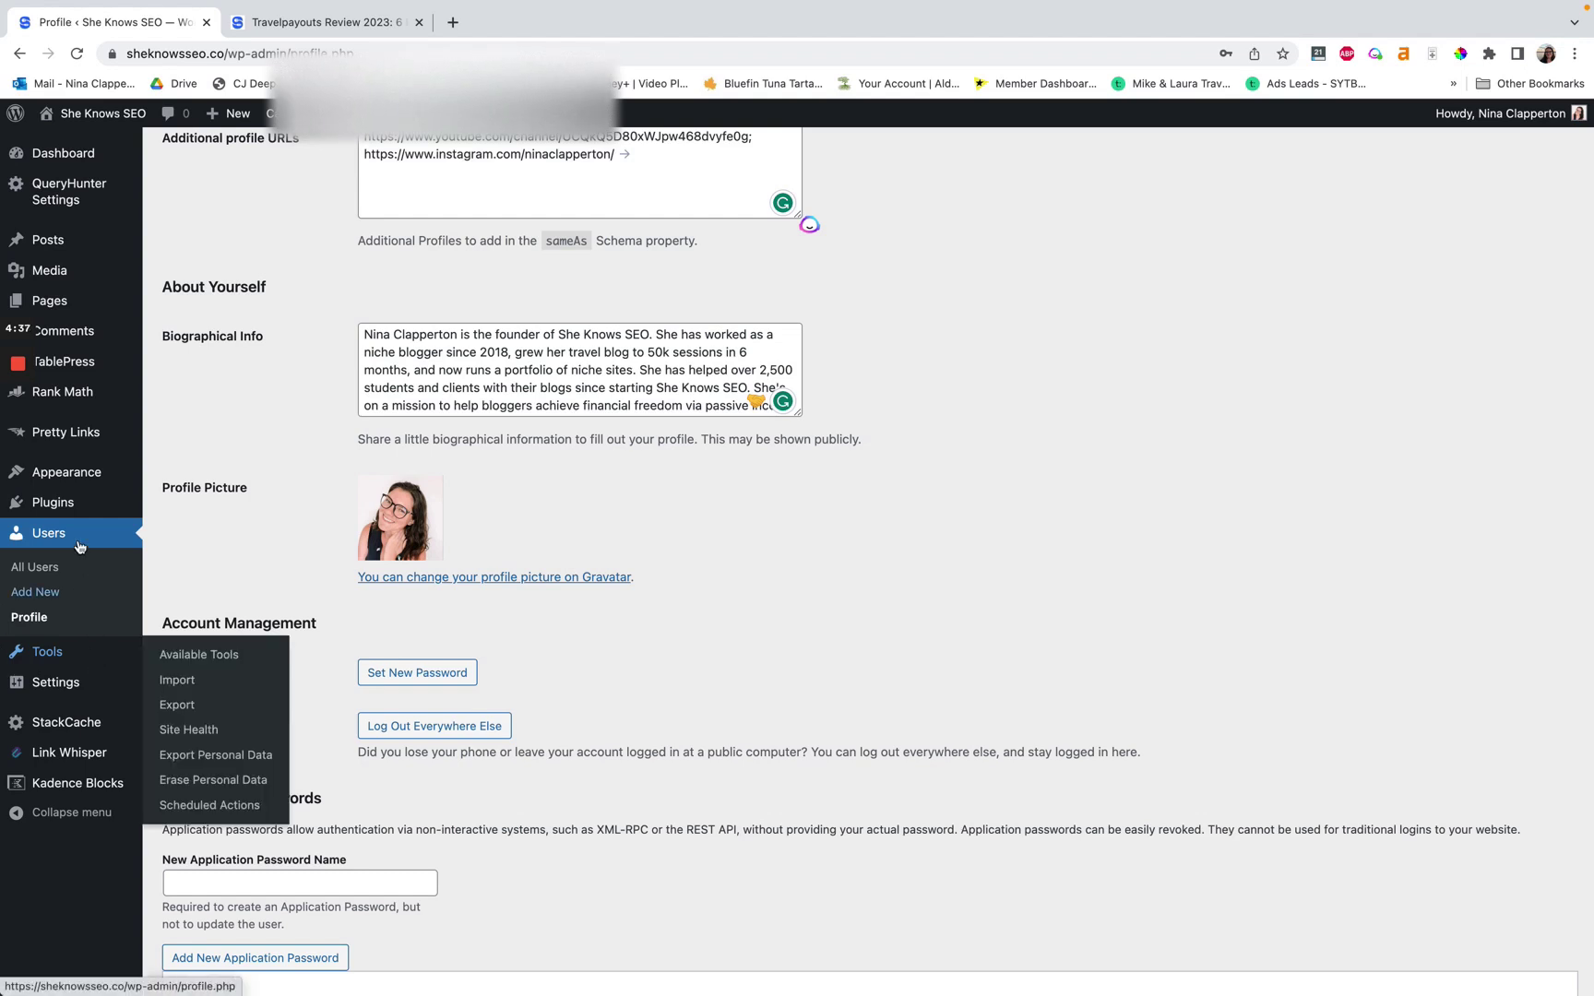
Open Settings > Discussion and verify Show Avatars is ticked in the Avatars section
mouse_move(53, 695)
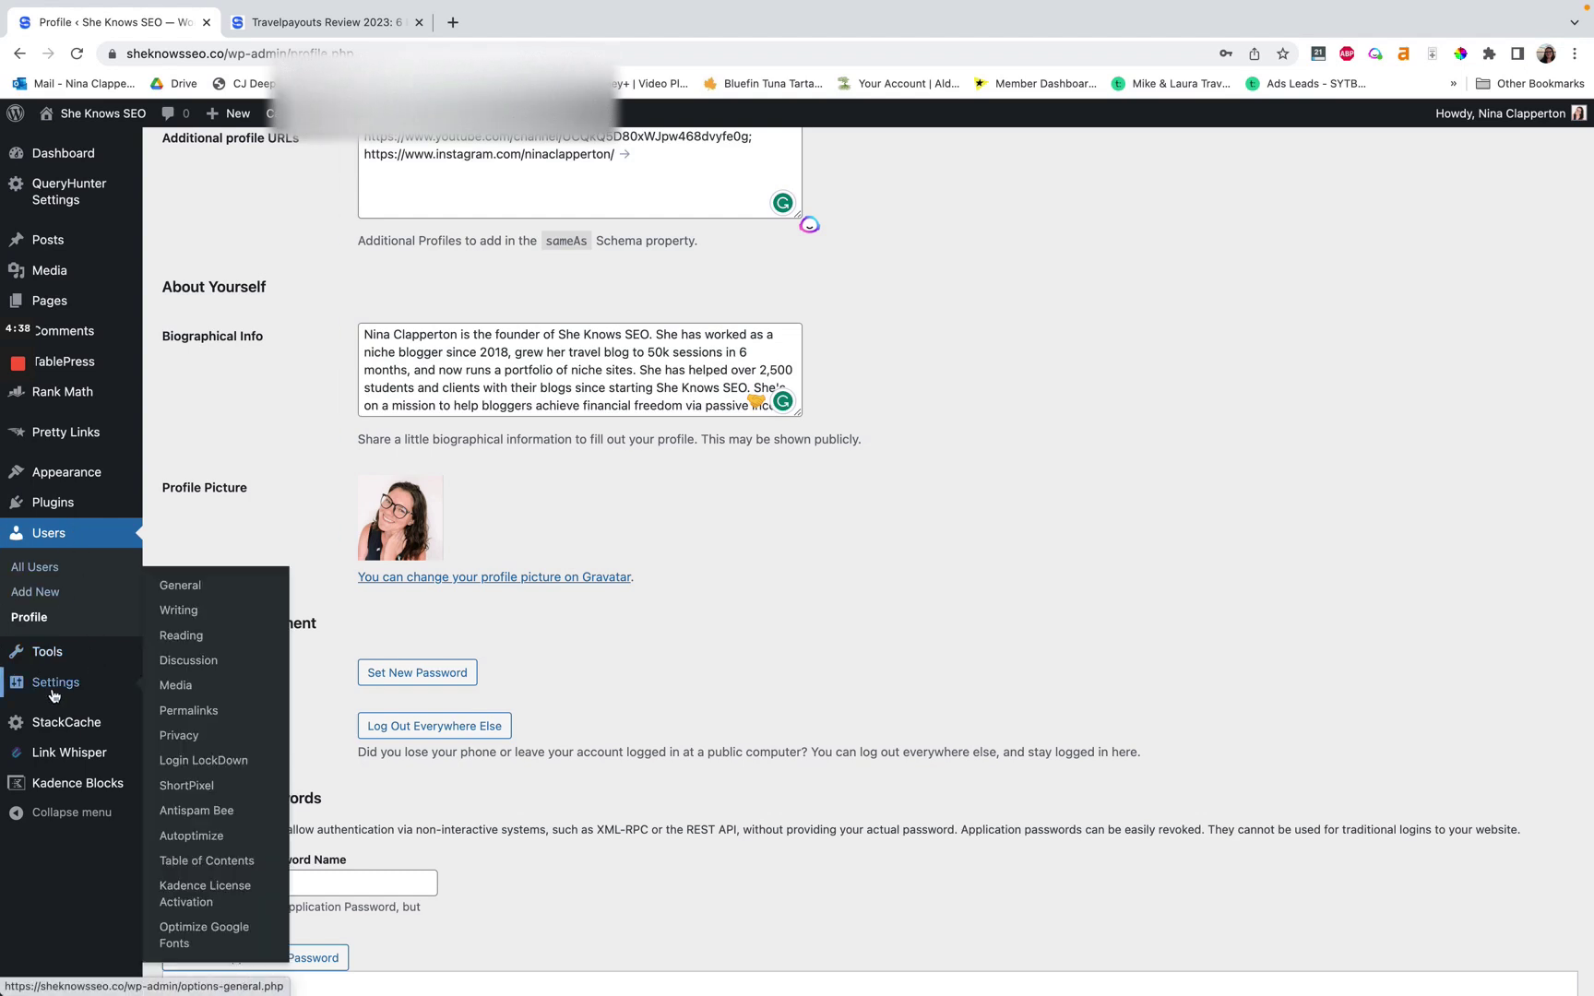
left_click(204, 666)
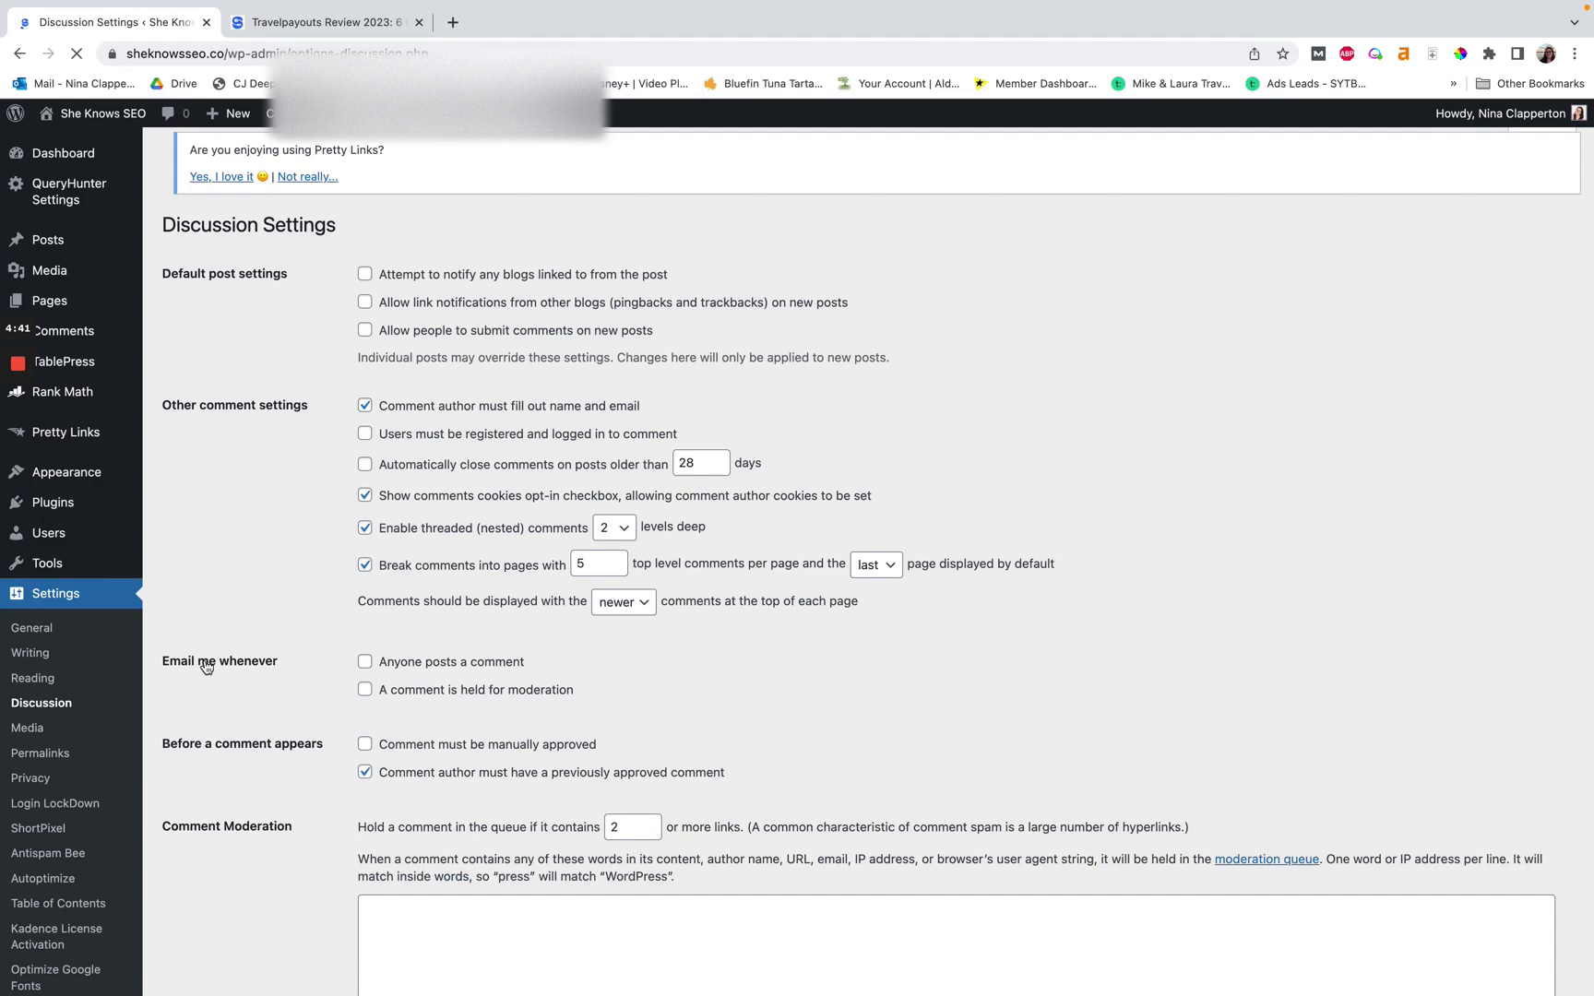
scroll(305, 555, "down", 3)
scroll(304, 554, "down", 15)
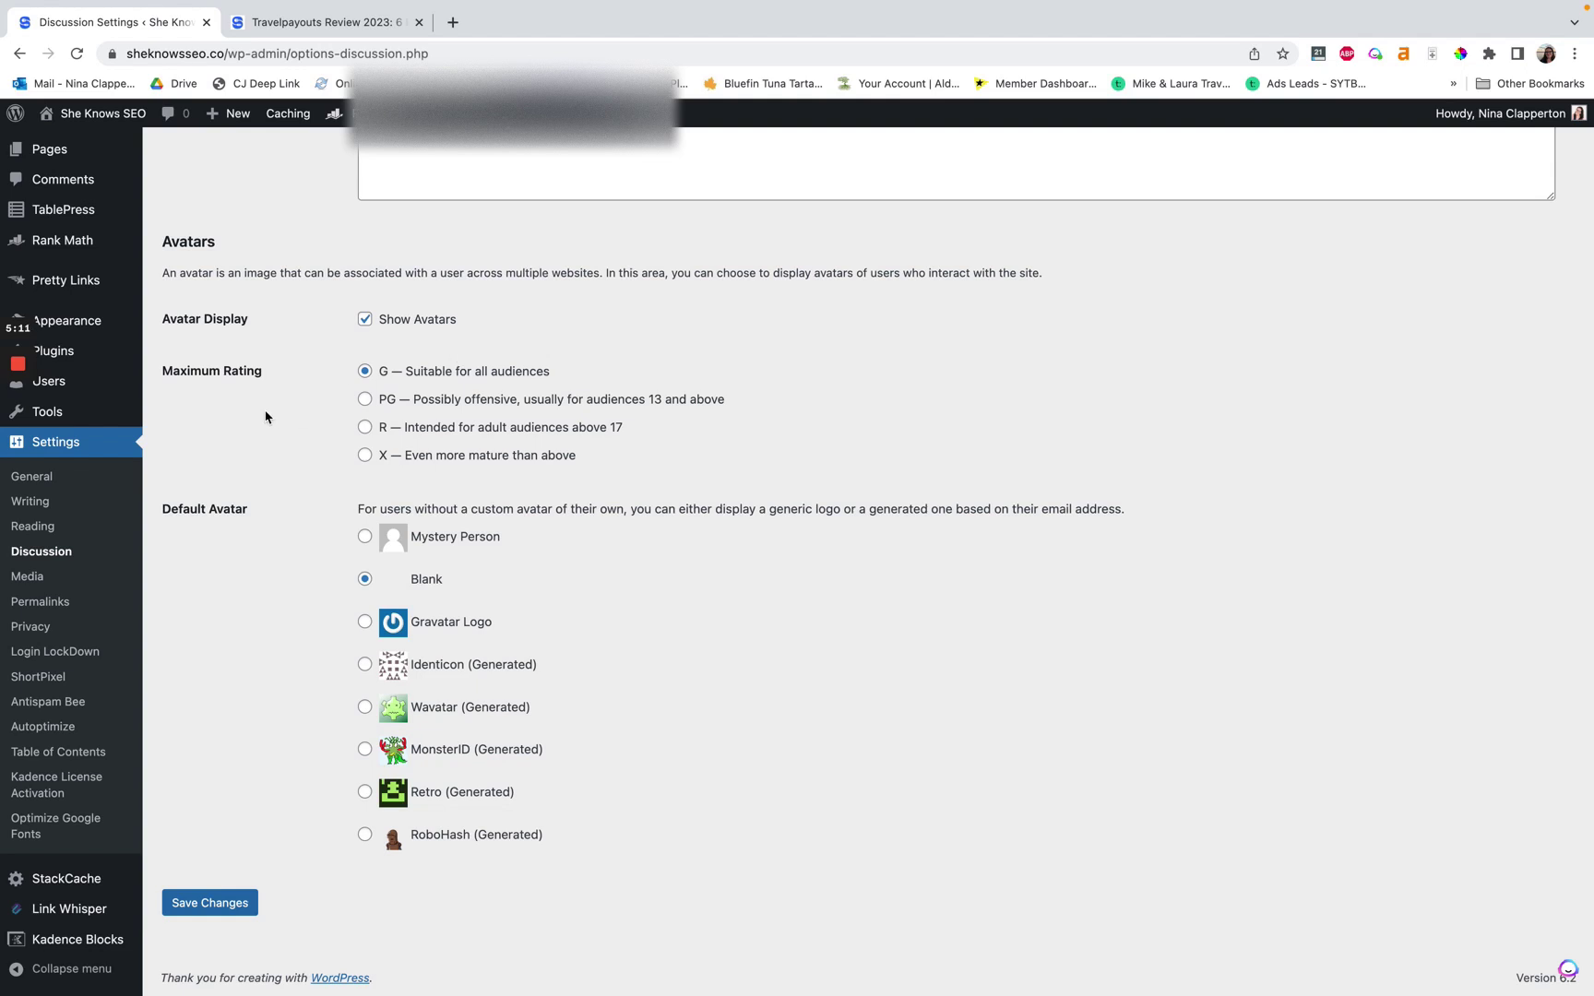
scroll(348, 309, "up", 3)
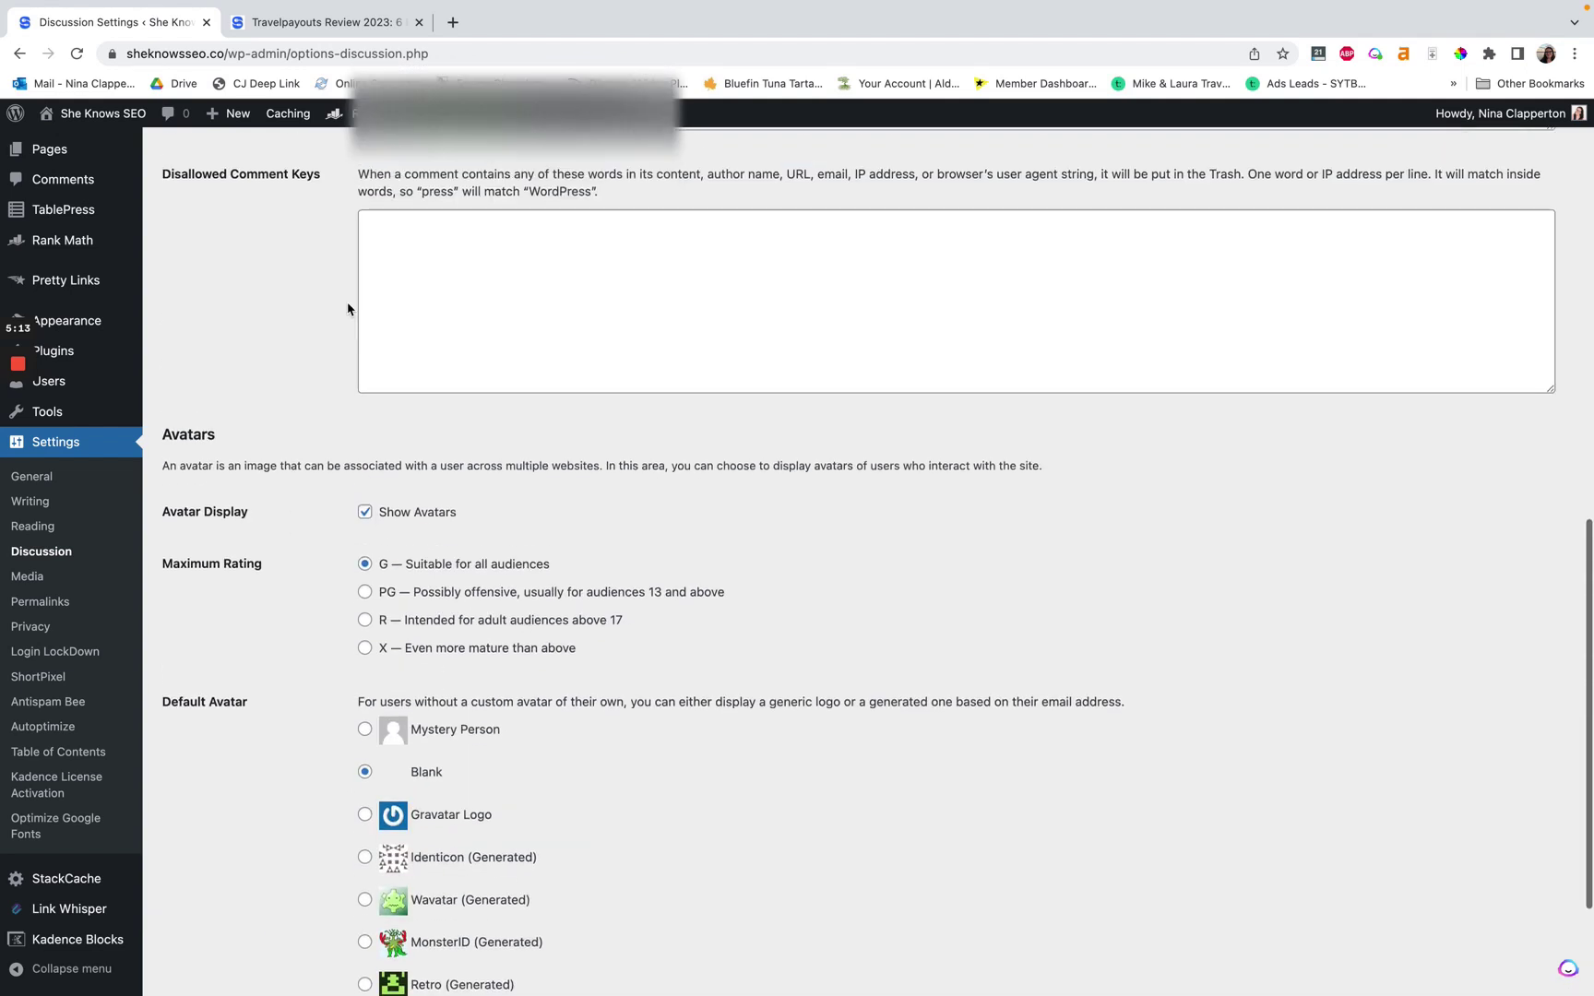
scroll(348, 309, "down", 2)
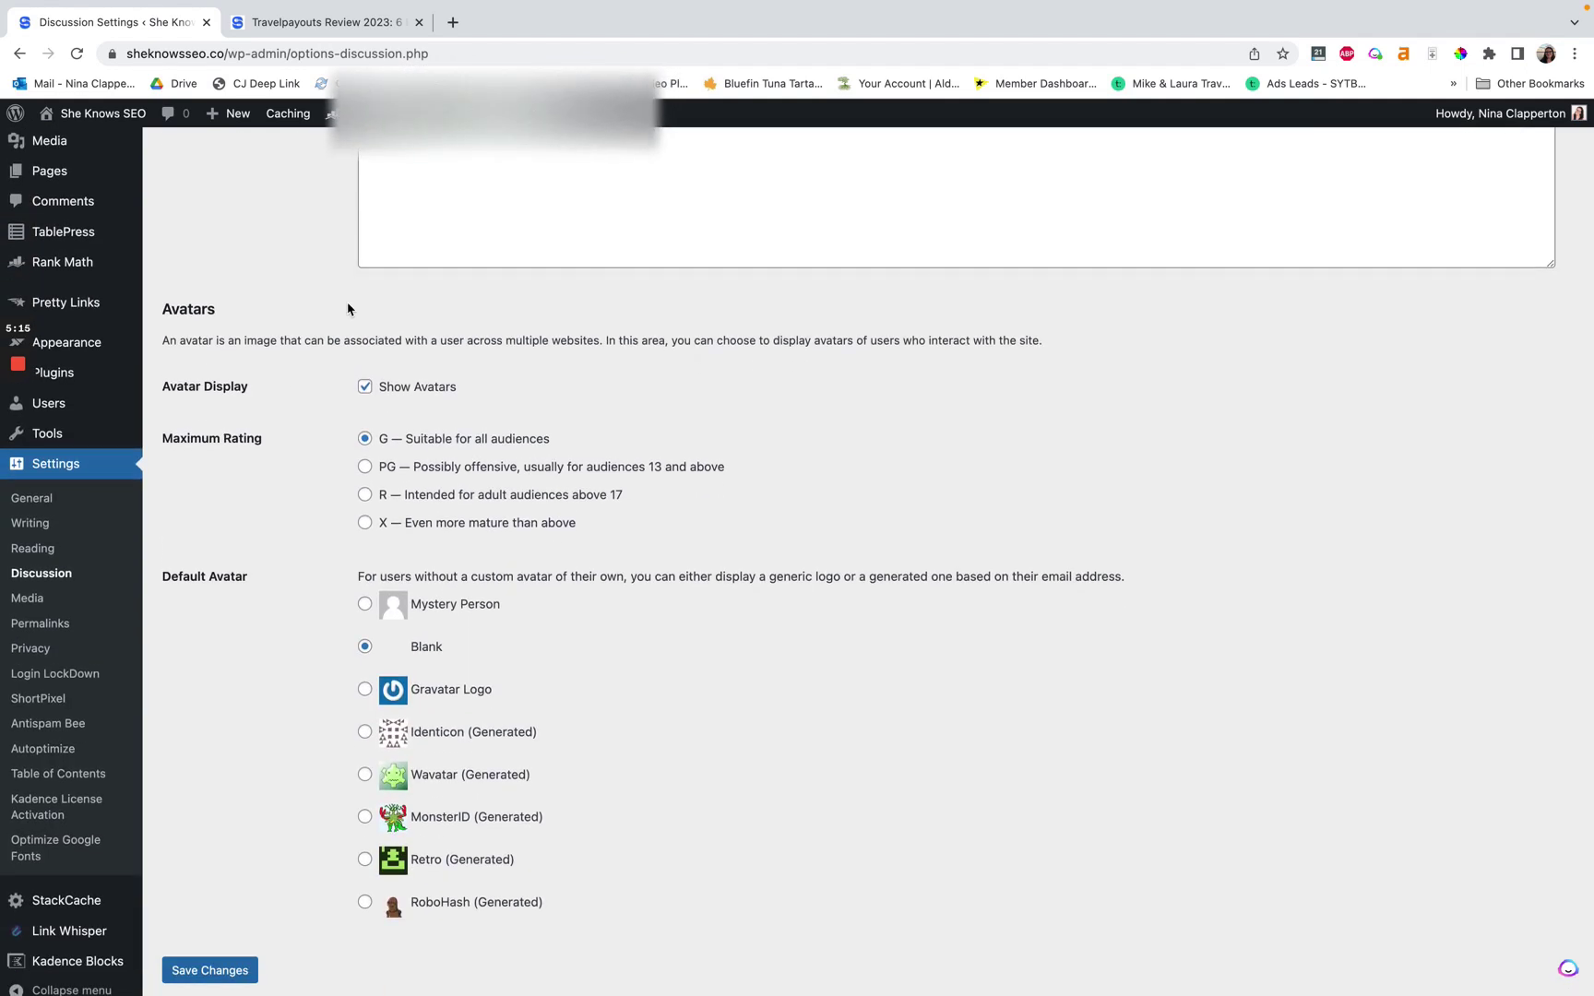
scroll(348, 309, "up", 10)
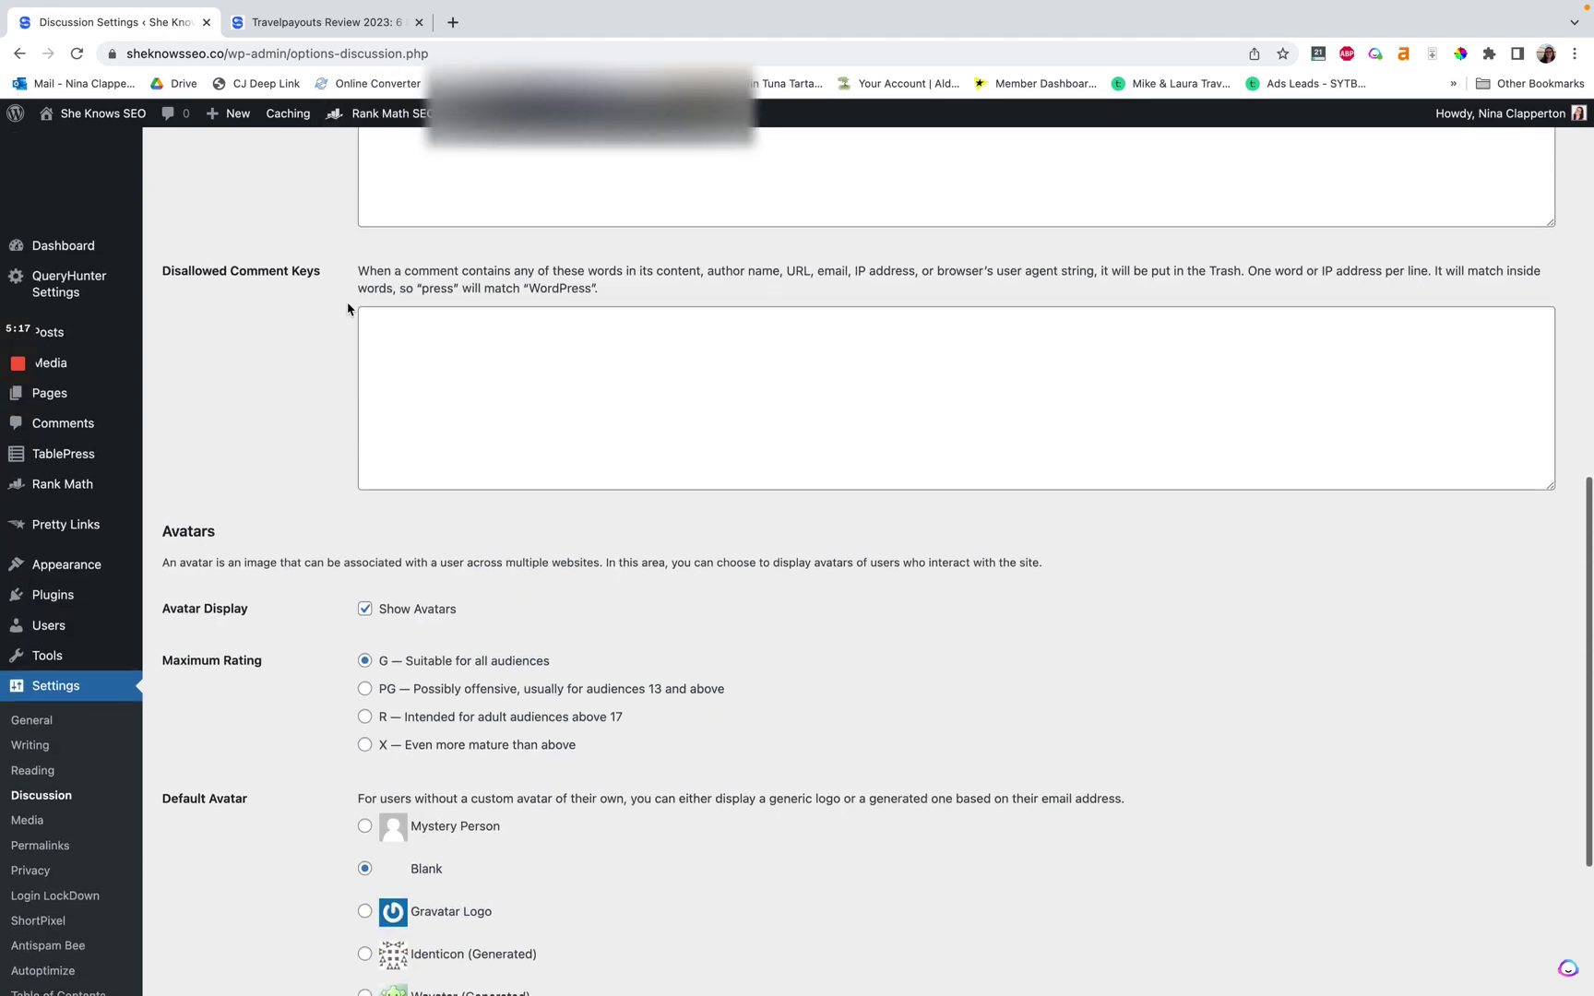
scroll(348, 309, "down", 3)
scroll(348, 309, "down", 1)
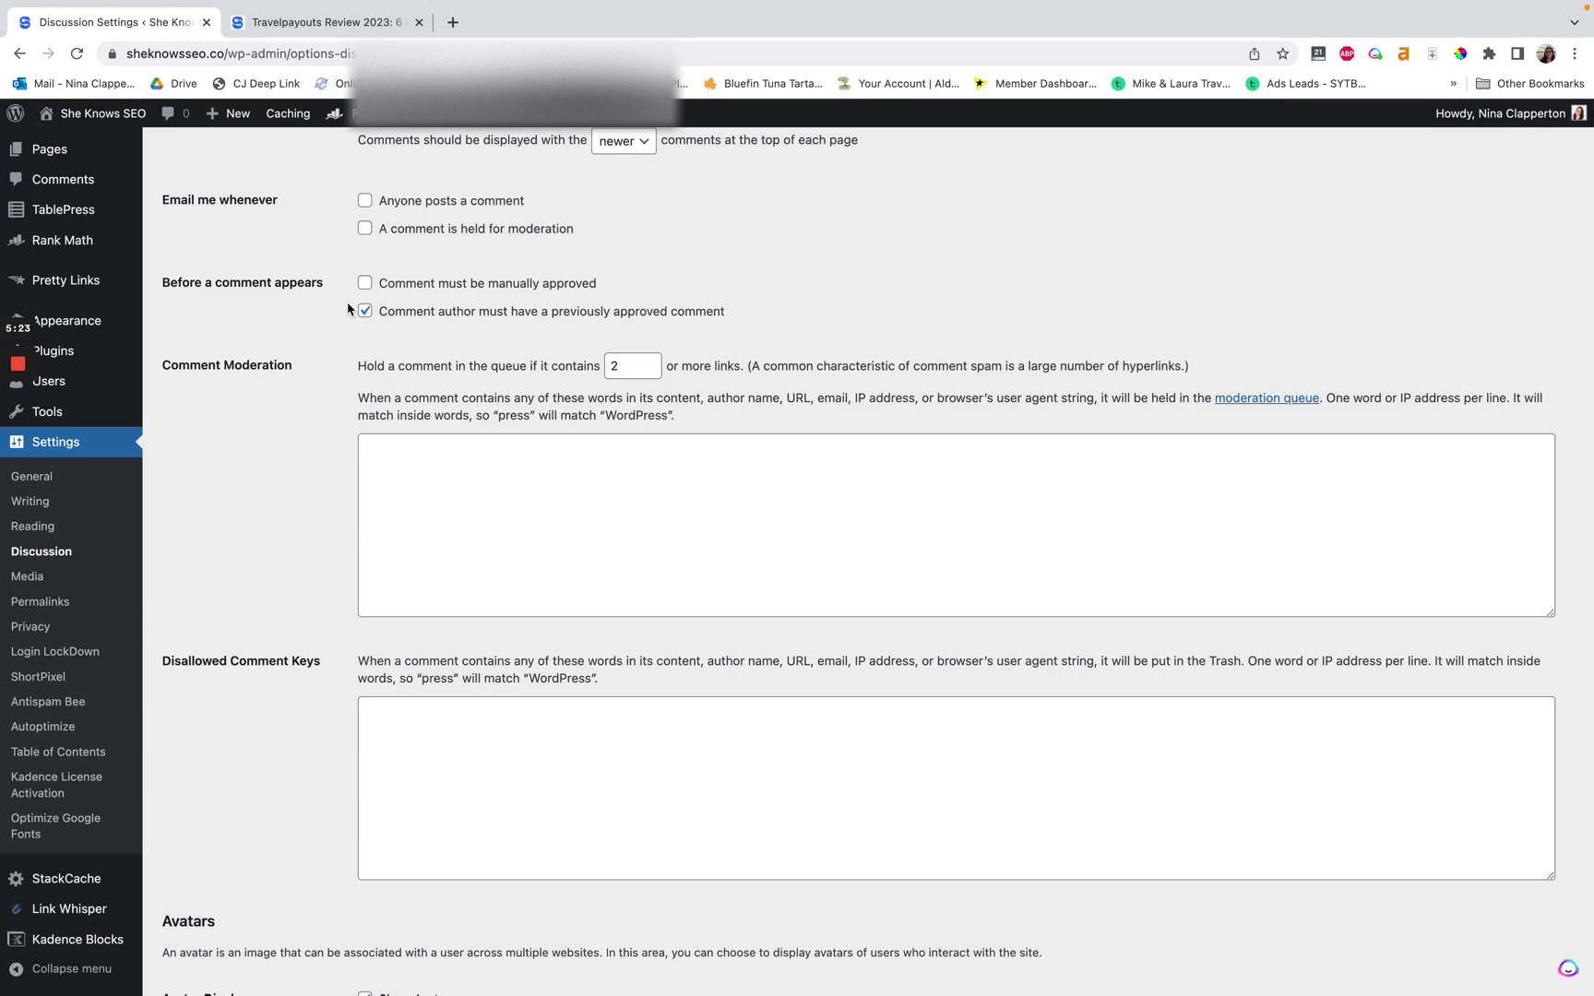
left_click(366, 31)
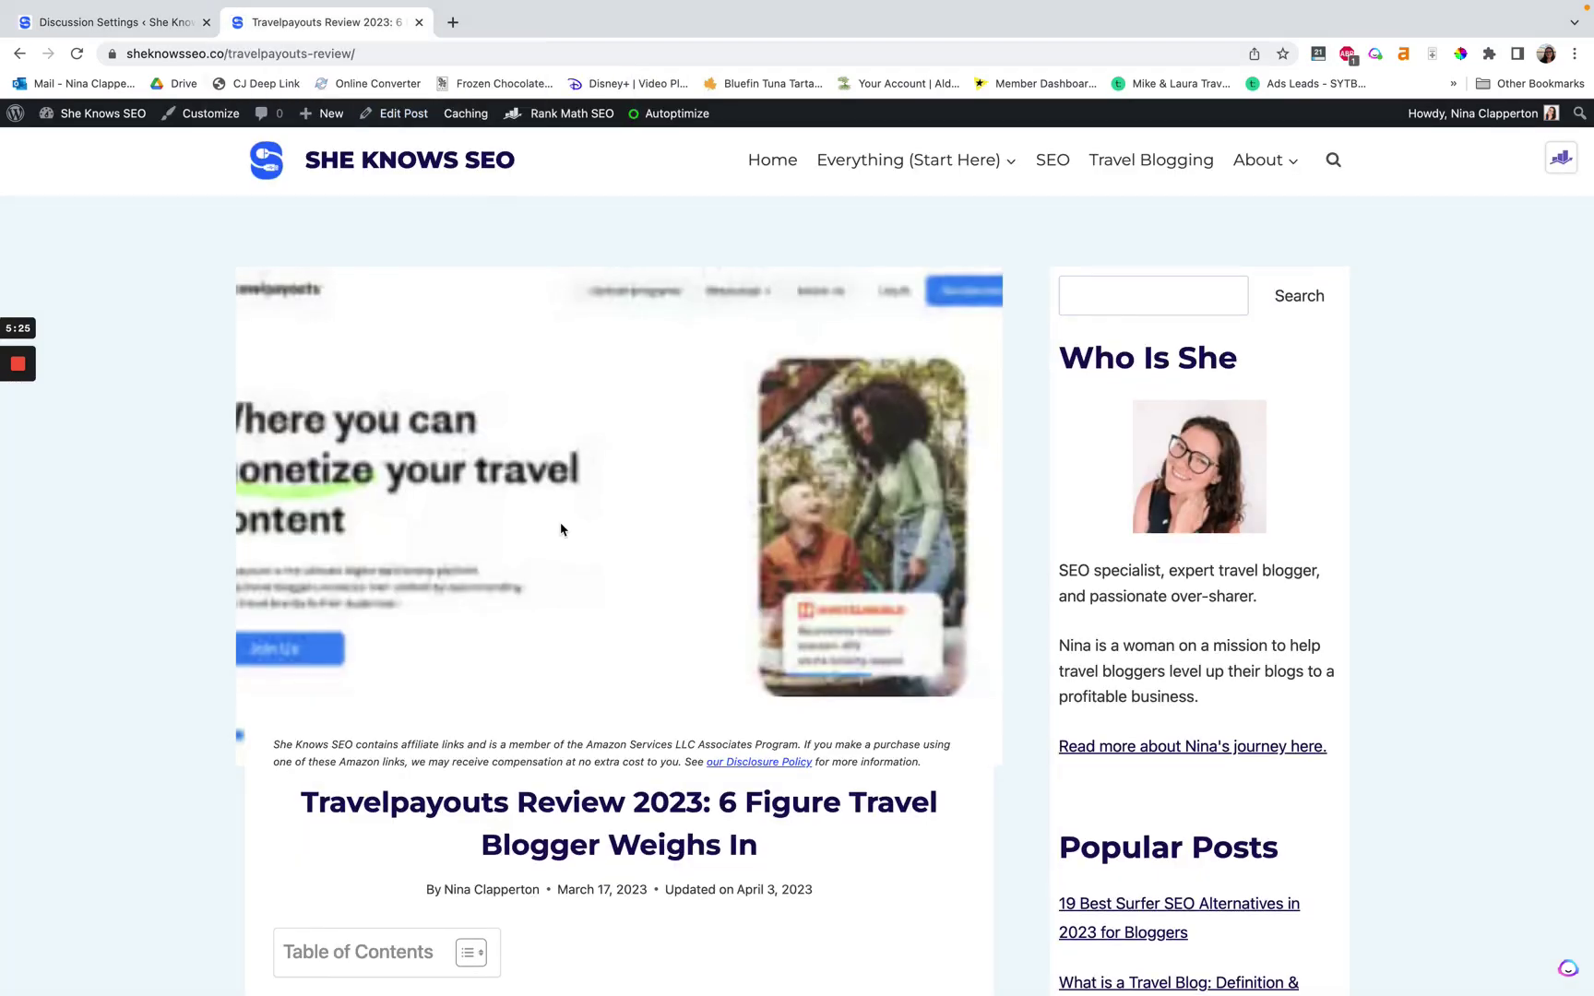
scroll(559, 527, "down", 20)
scroll(561, 528, "down", 20)
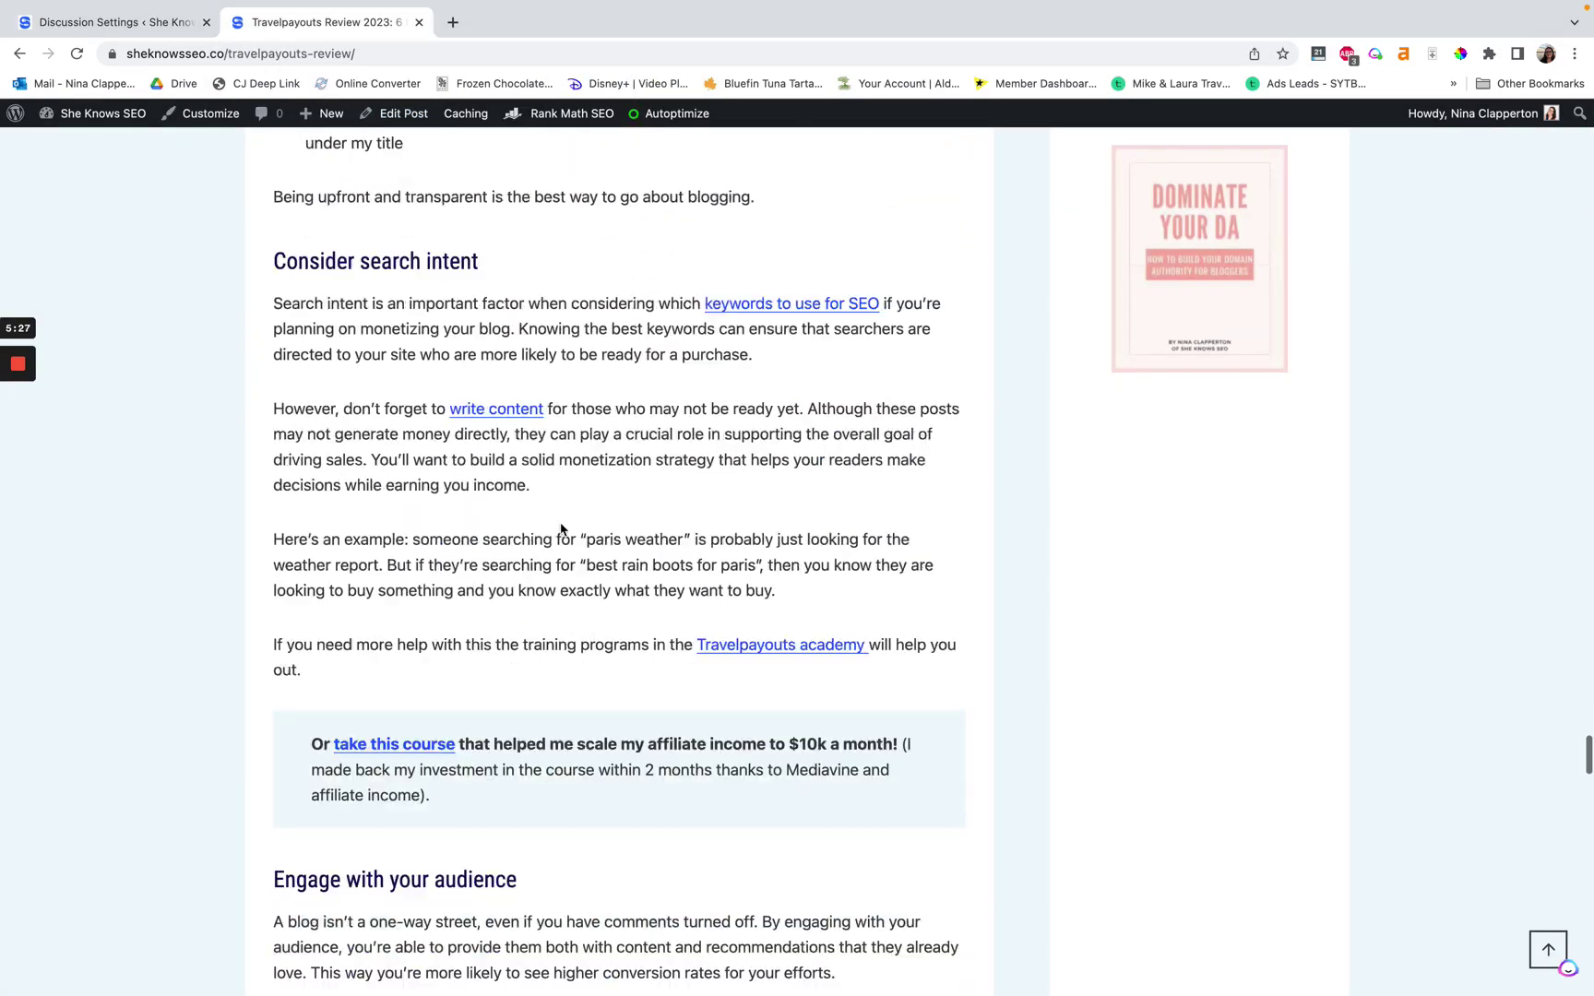
scroll(560, 529, "down", 15)
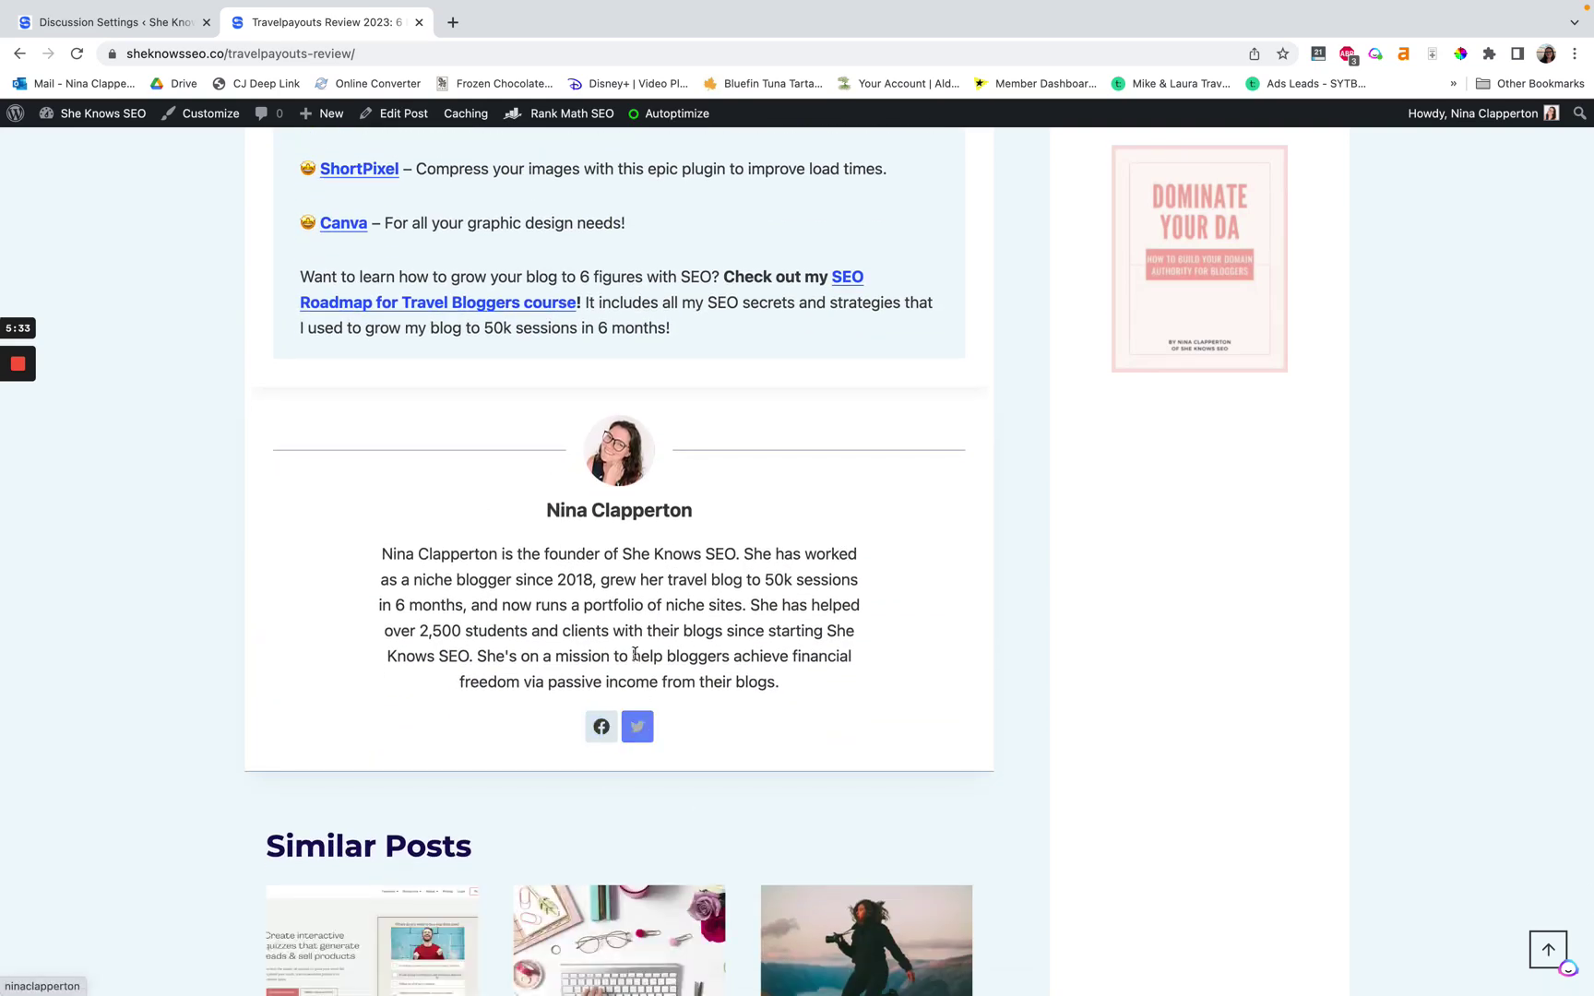
left_click_drag(384, 554, 822, 701)
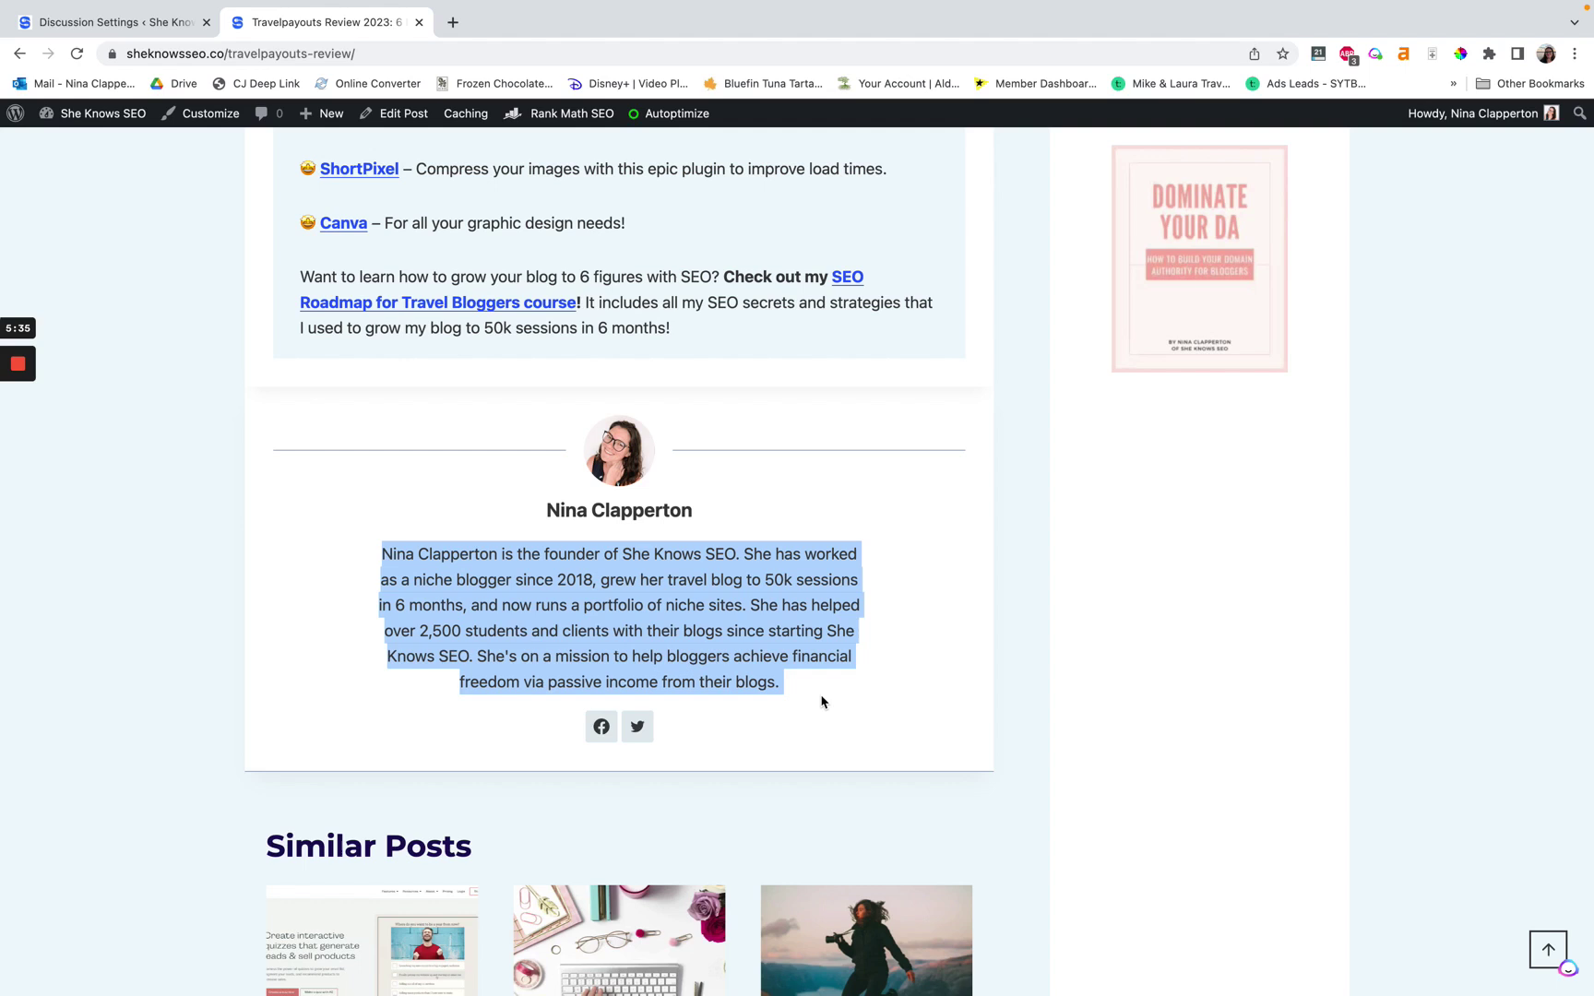
left_click(533, 545)
left_click_drag(572, 513, 760, 522)
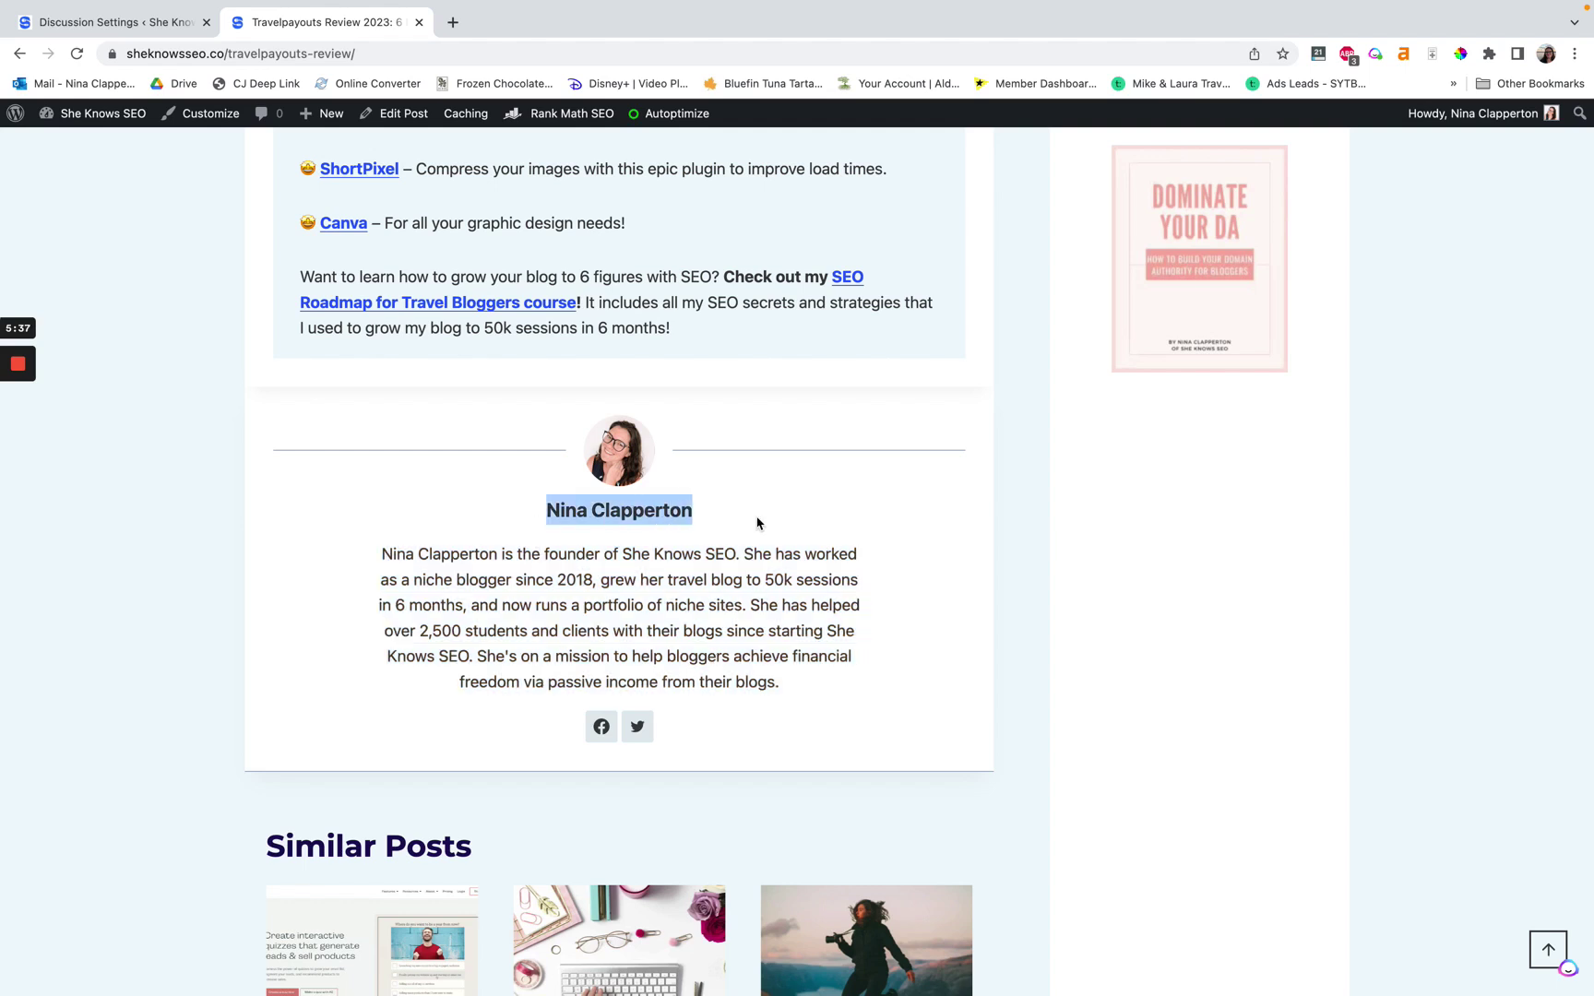
left_click(760, 520)
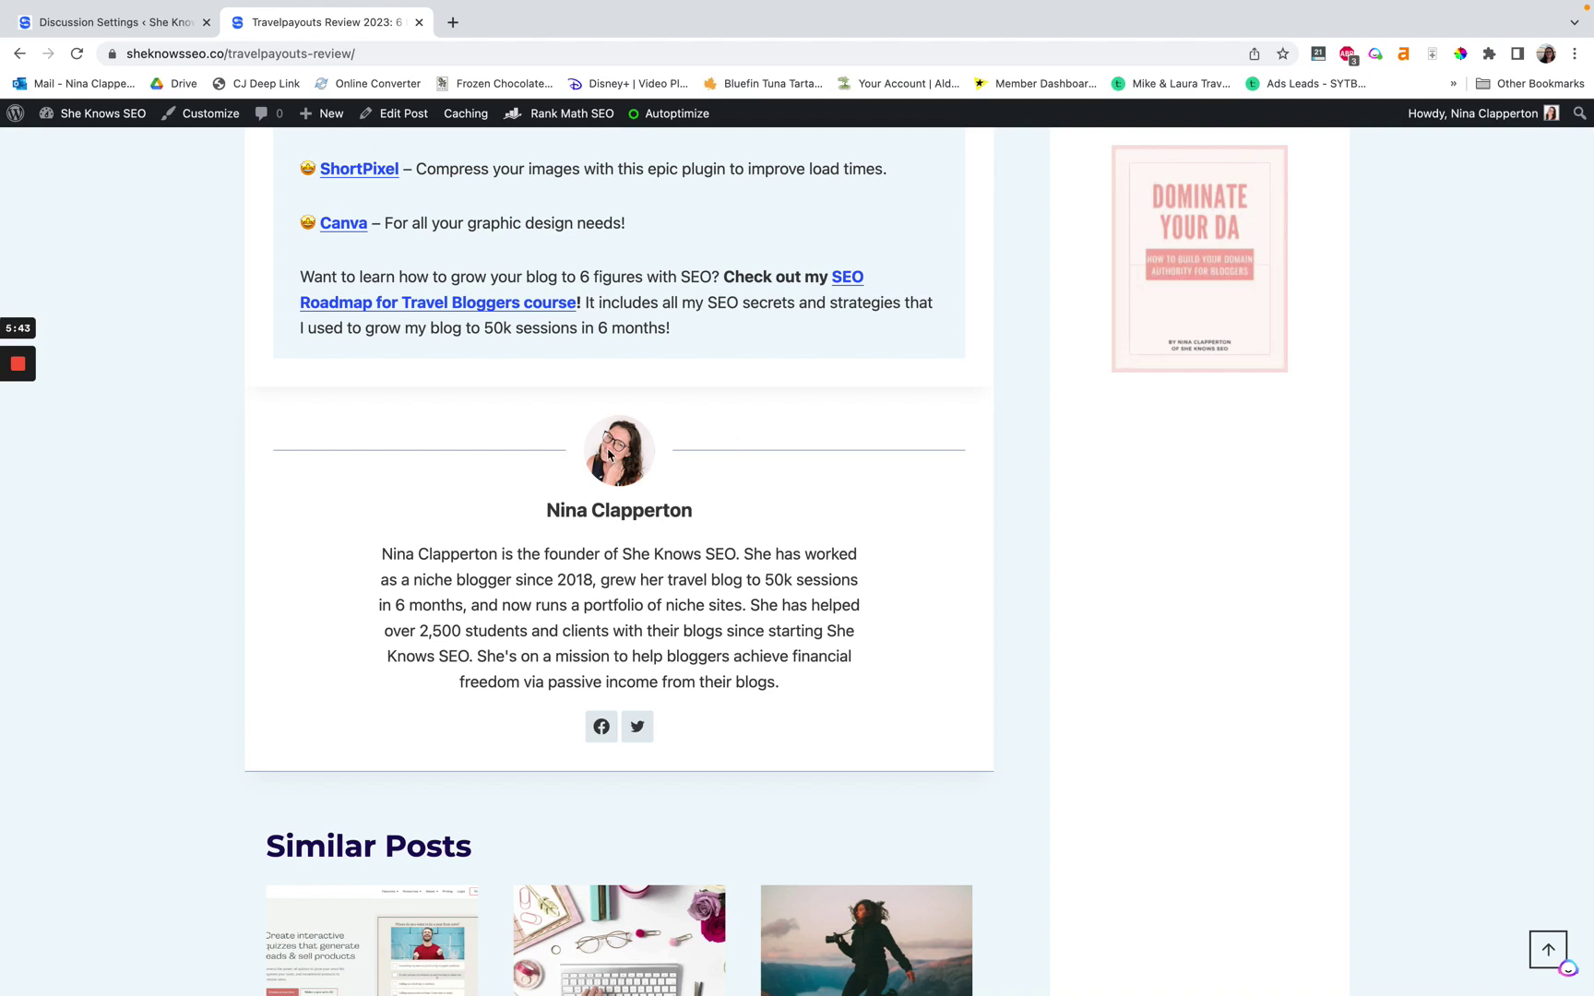
triple_click(691, 623)
left_click(631, 628)
triple_click(646, 616)
left_click(705, 621)
scroll(705, 621, "up", 12)
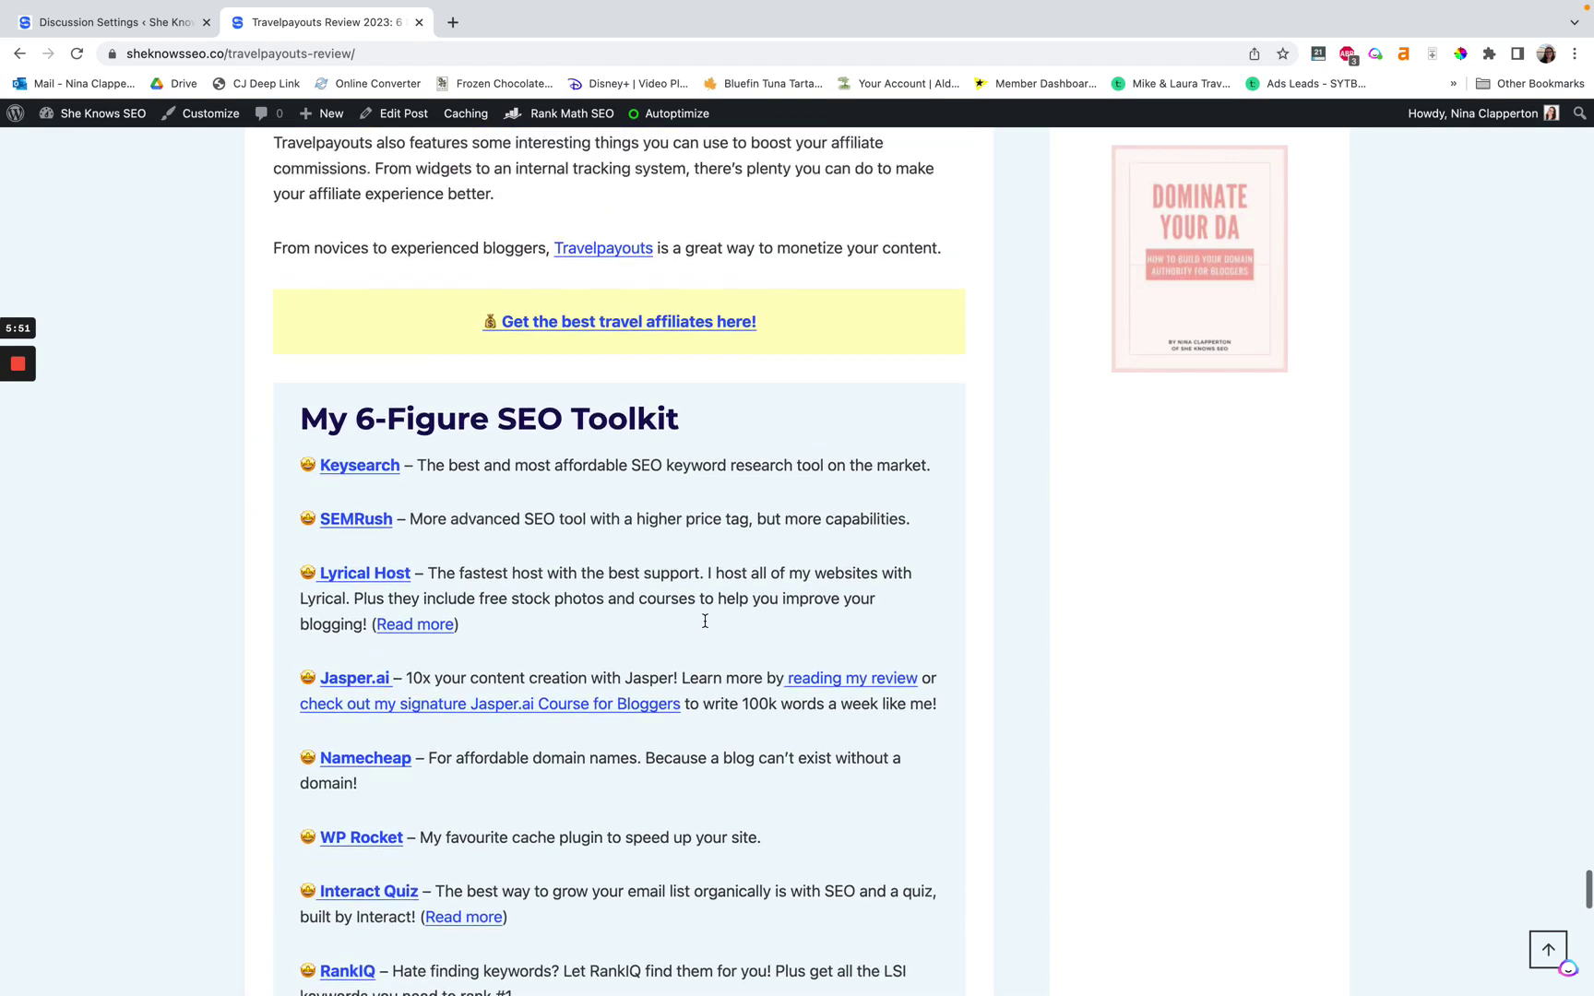
scroll(705, 627, "up", 15)
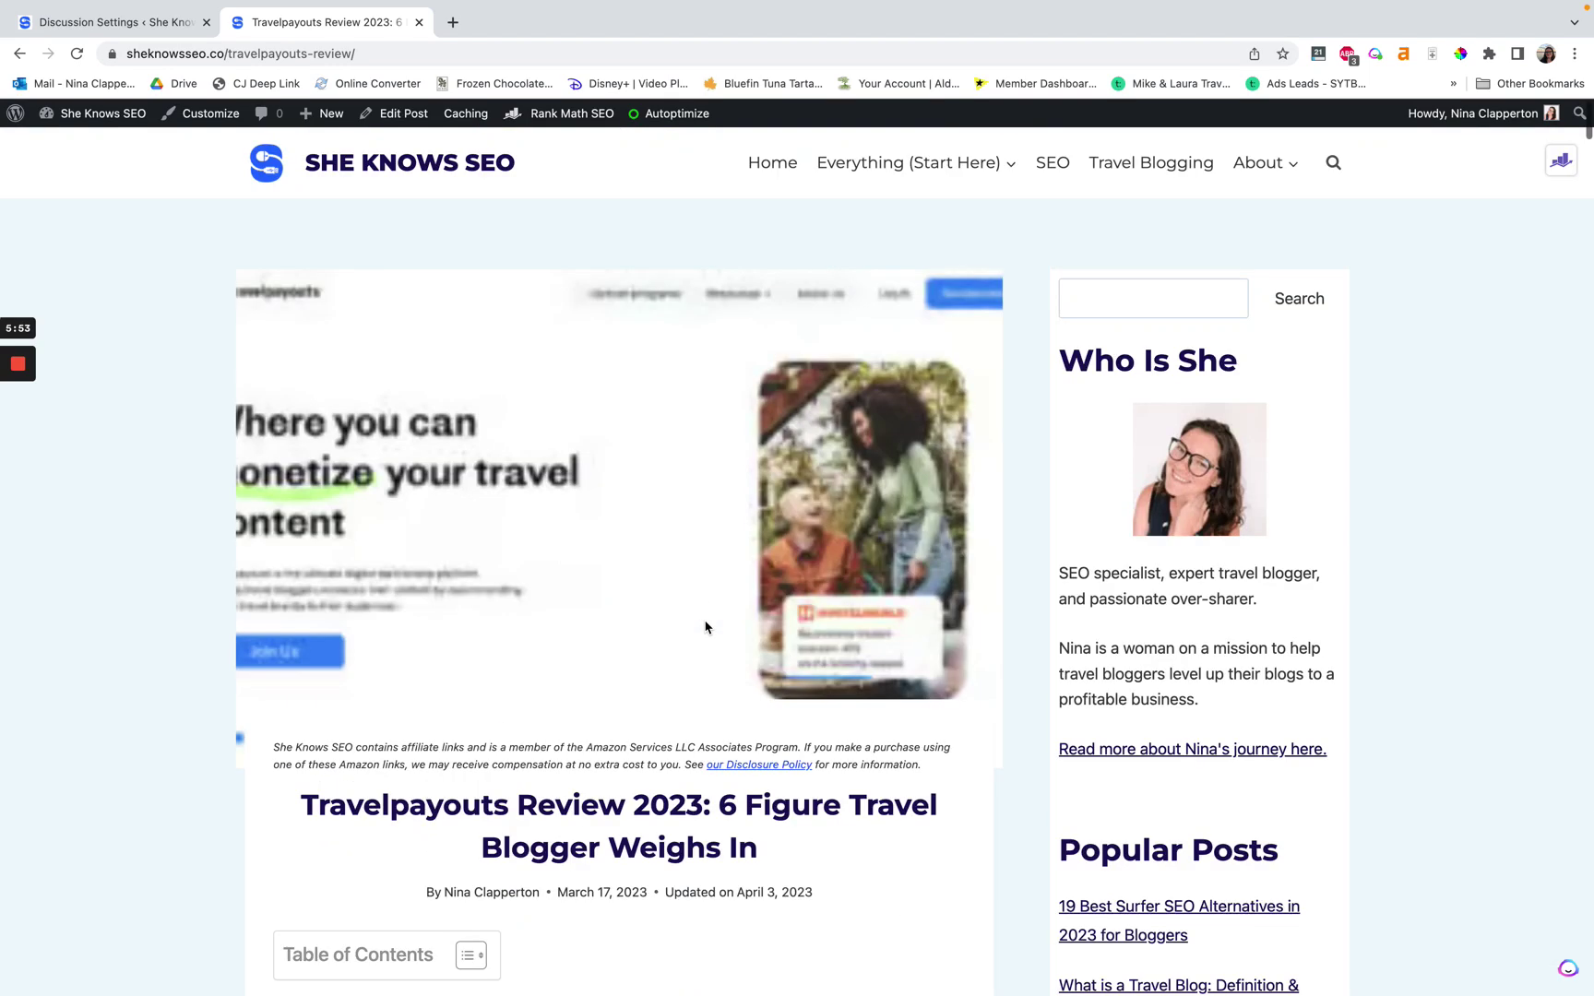
scroll(634, 463, "down", 5)
scroll(632, 458, "down", 1)
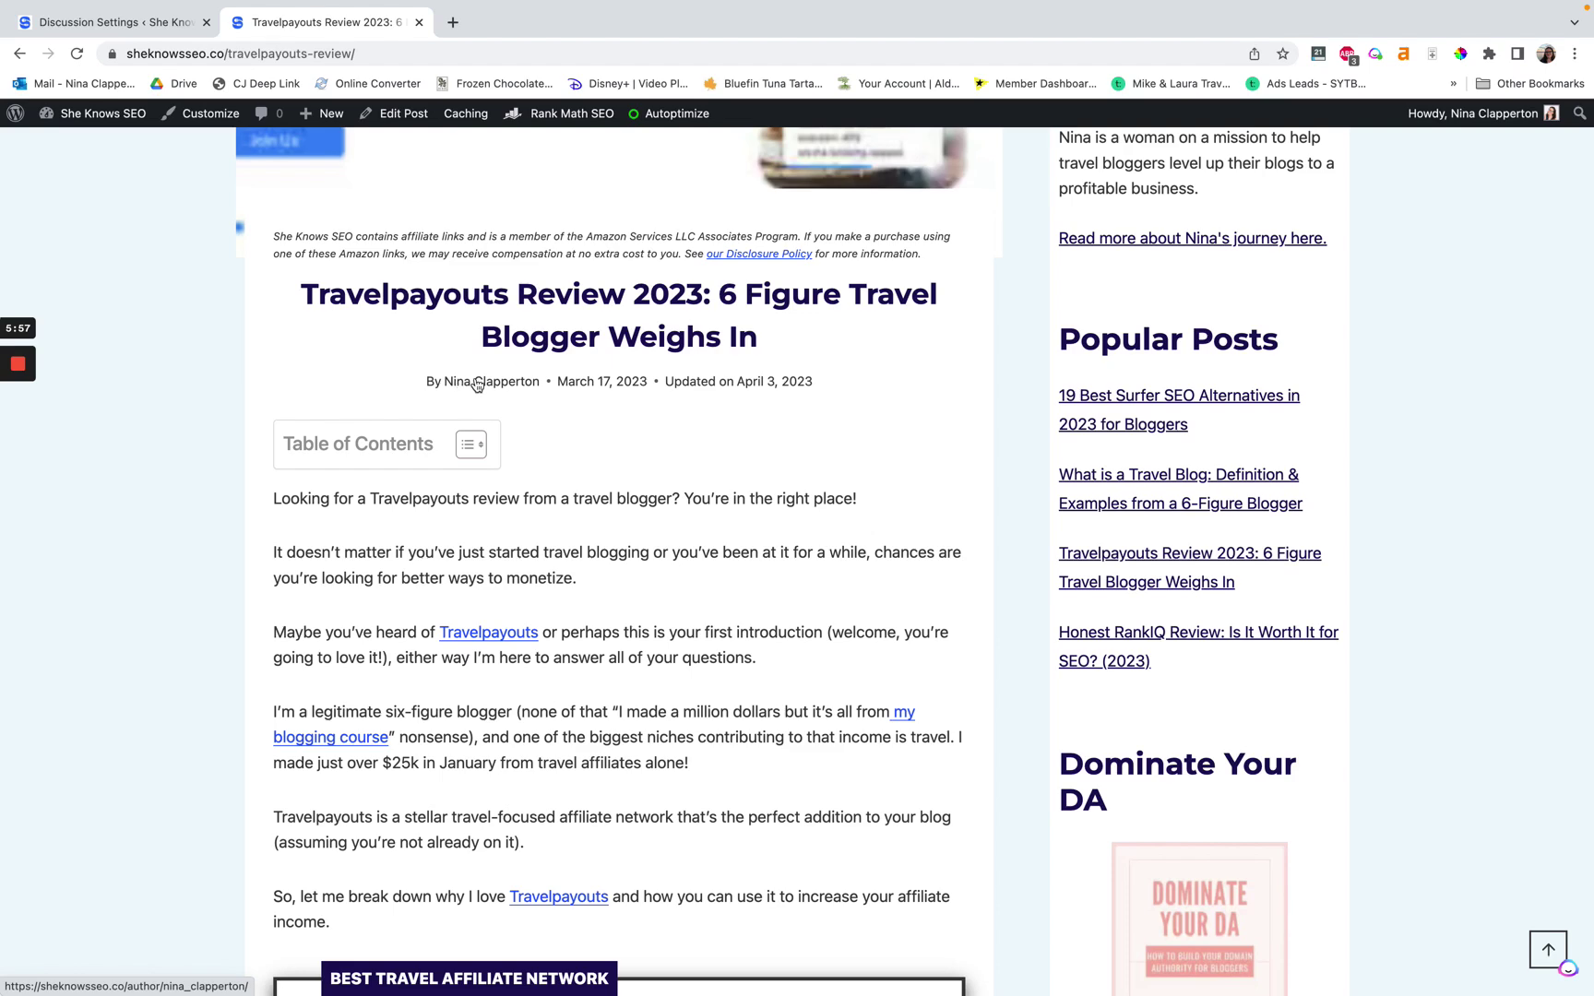
Open the author archive from the post byline and scroll through the author's posts
left_click(477, 385)
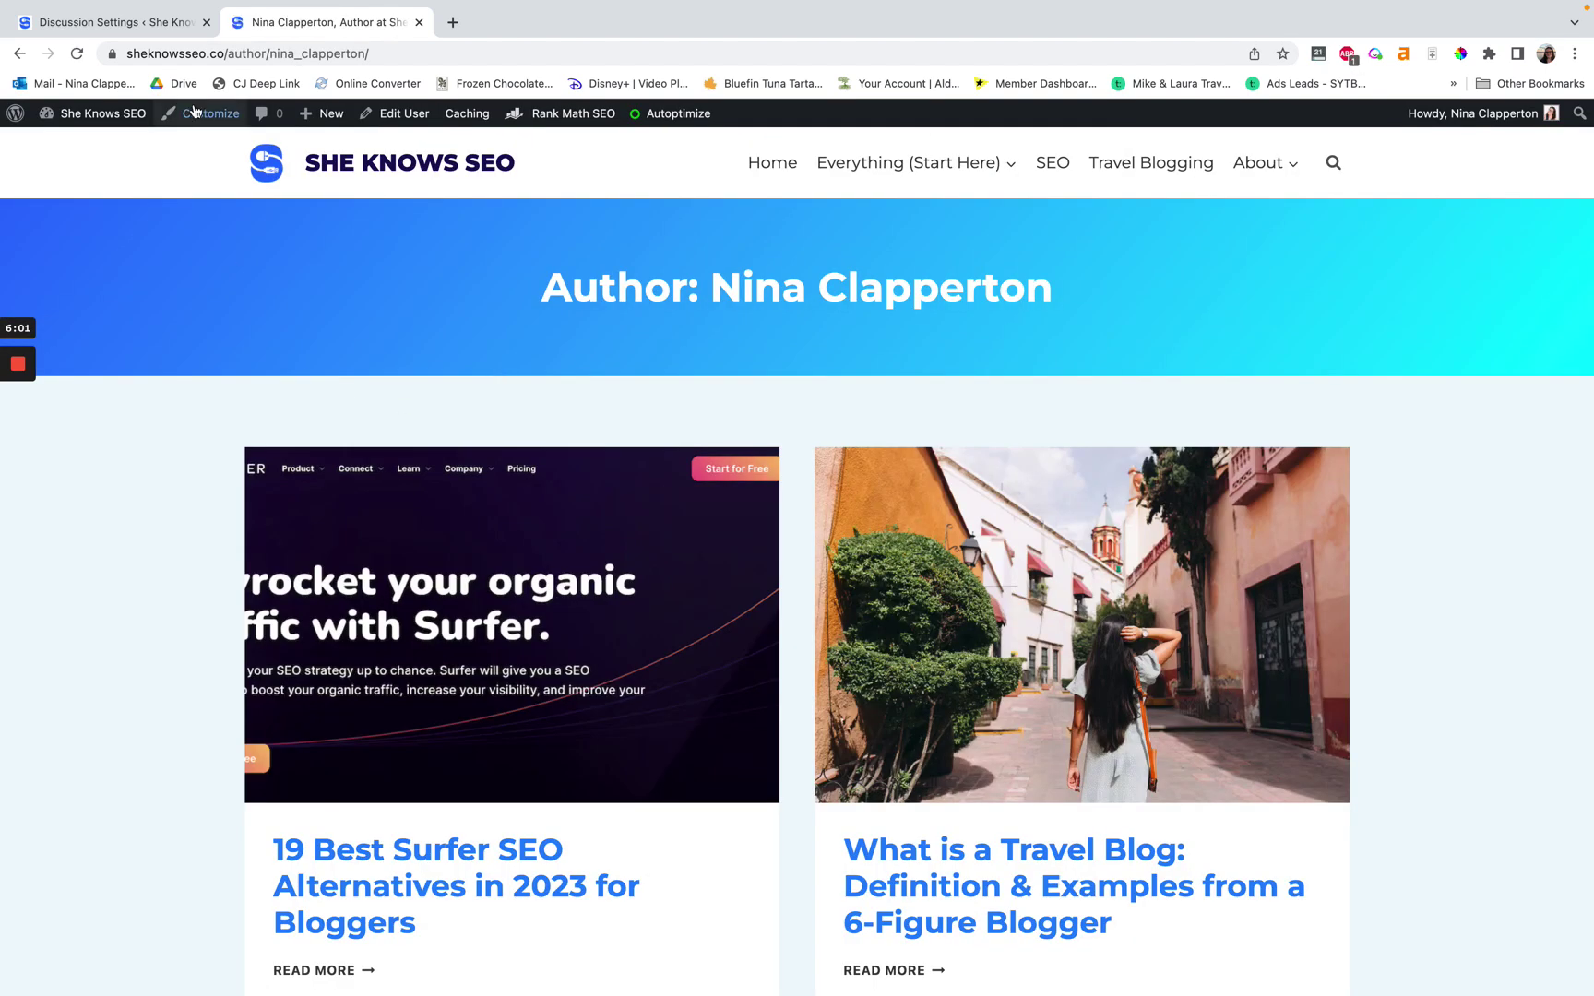
scroll(412, 445, "down", 15)
scroll(413, 445, "up", 3)
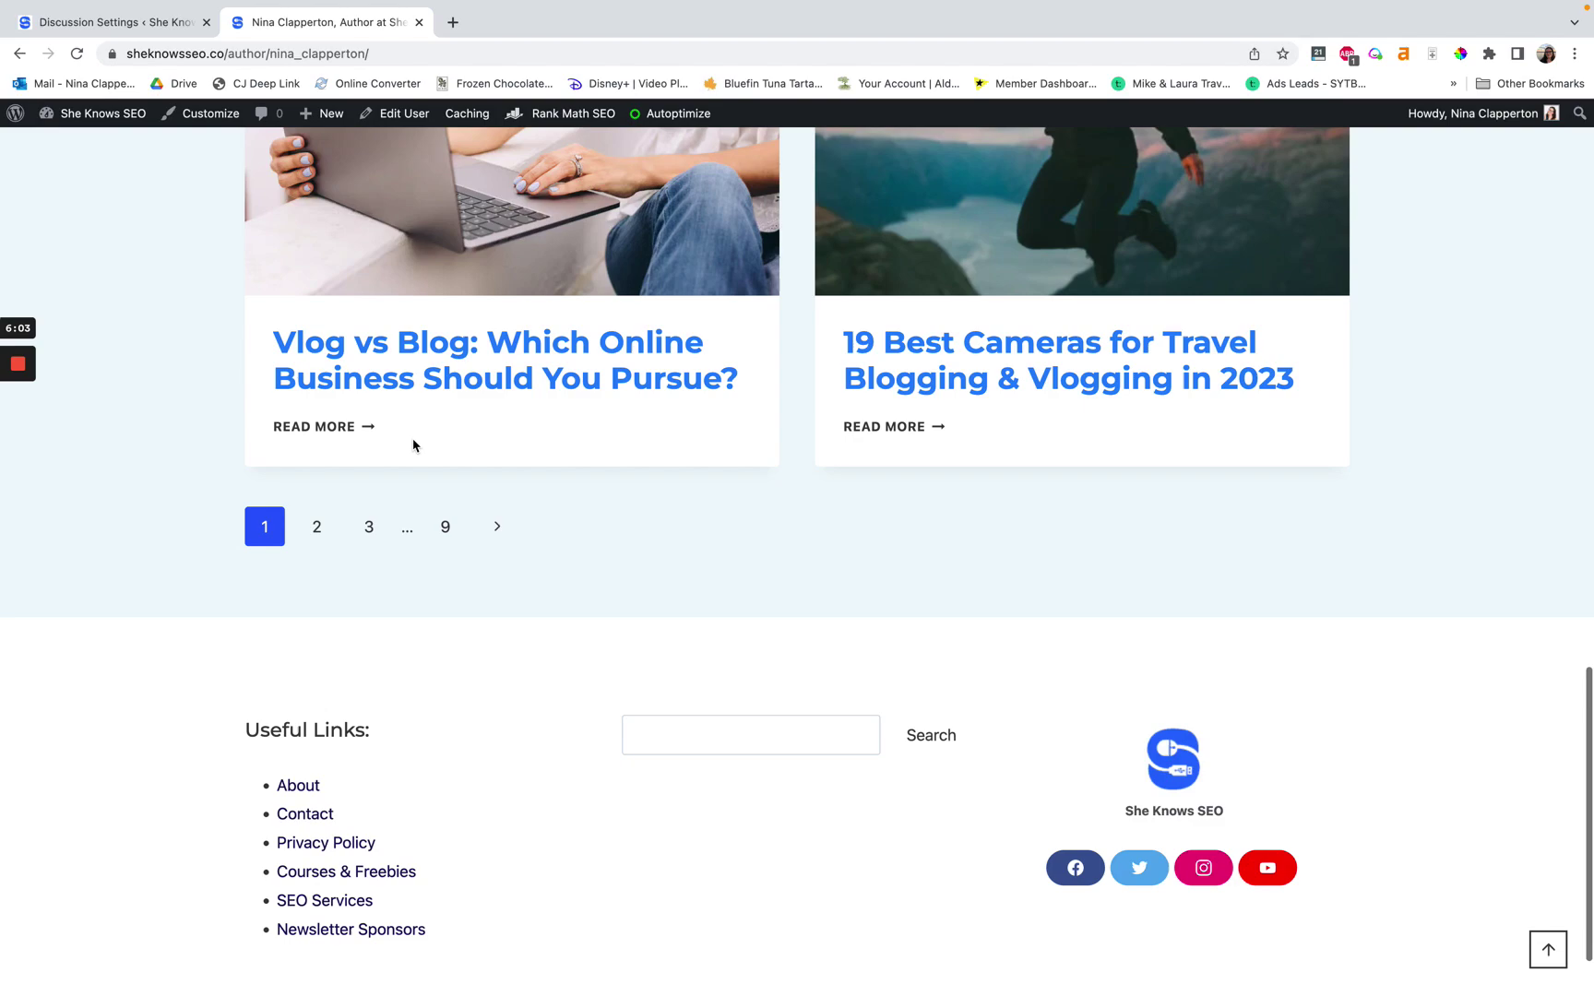
scroll(608, 656, "up", 20)
scroll(598, 664, "down", 20)
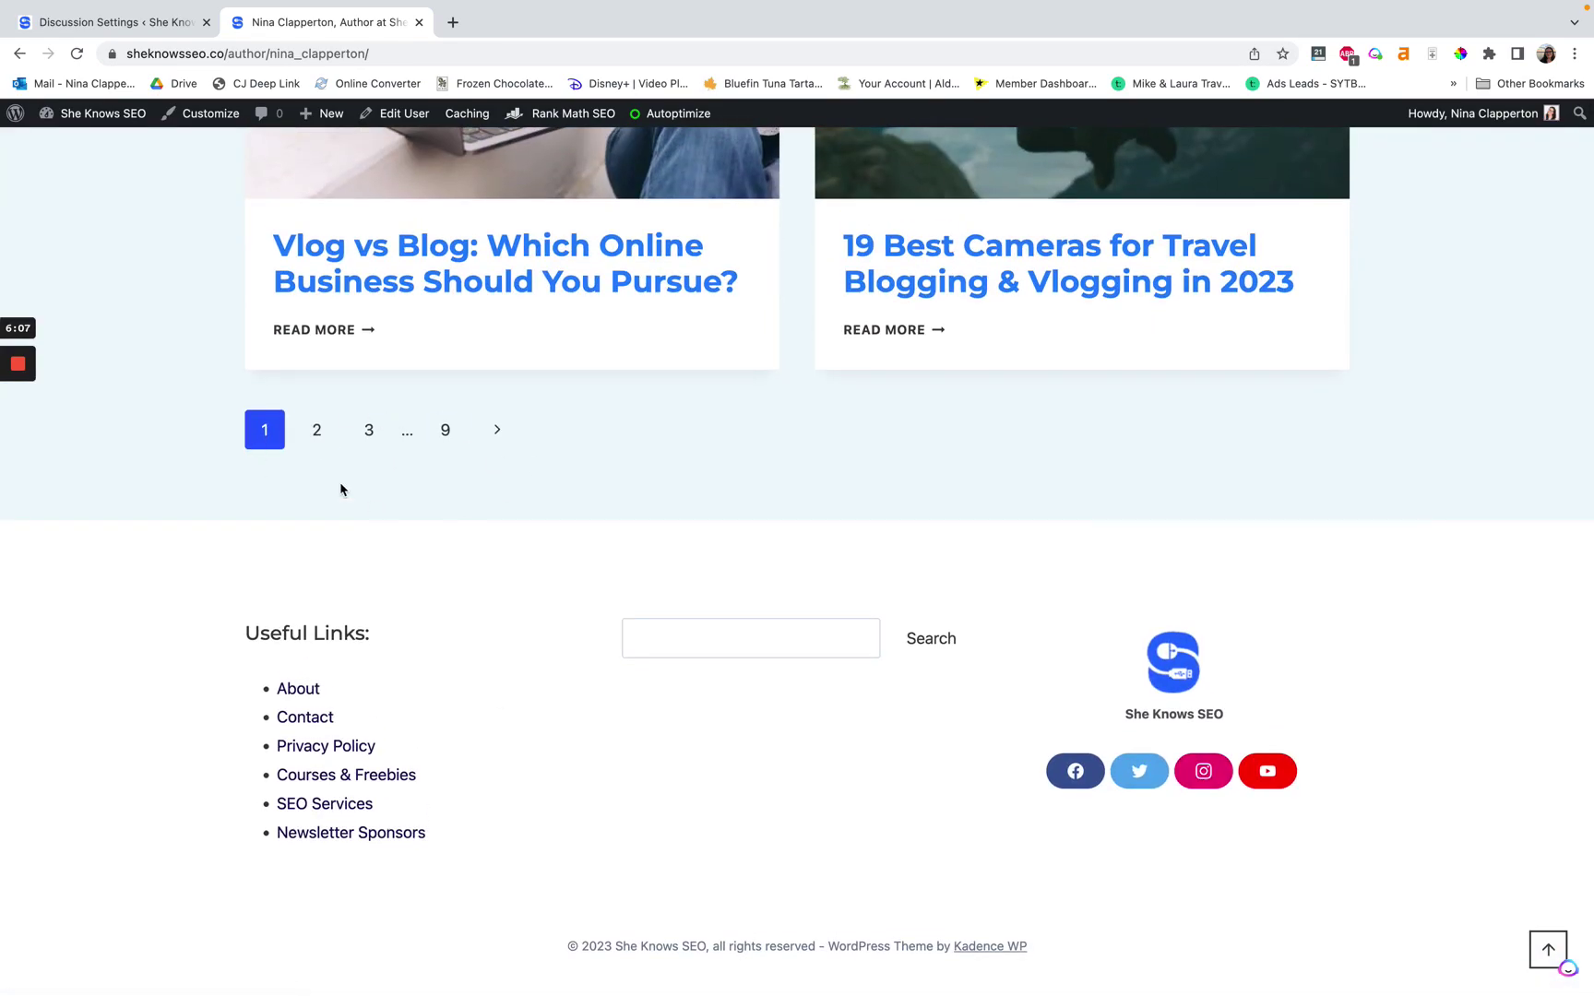
scroll(341, 484, "up", 20)
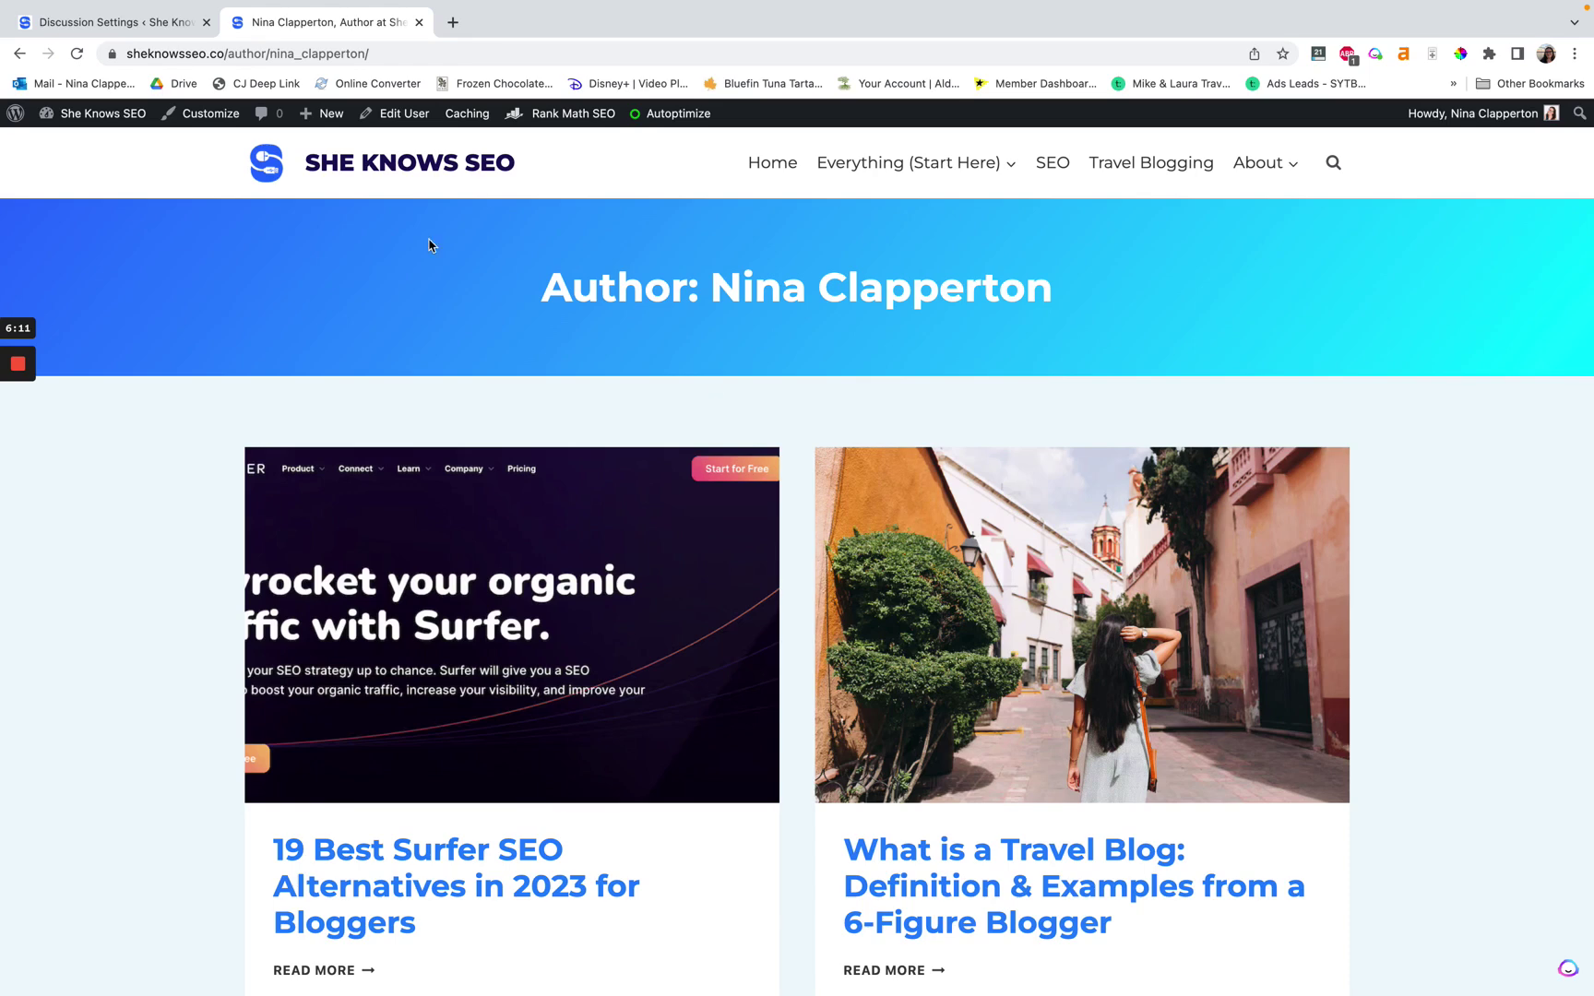
Go from the Discussion settings to Users > Profile and scroll to the Website field
left_click(144, 35)
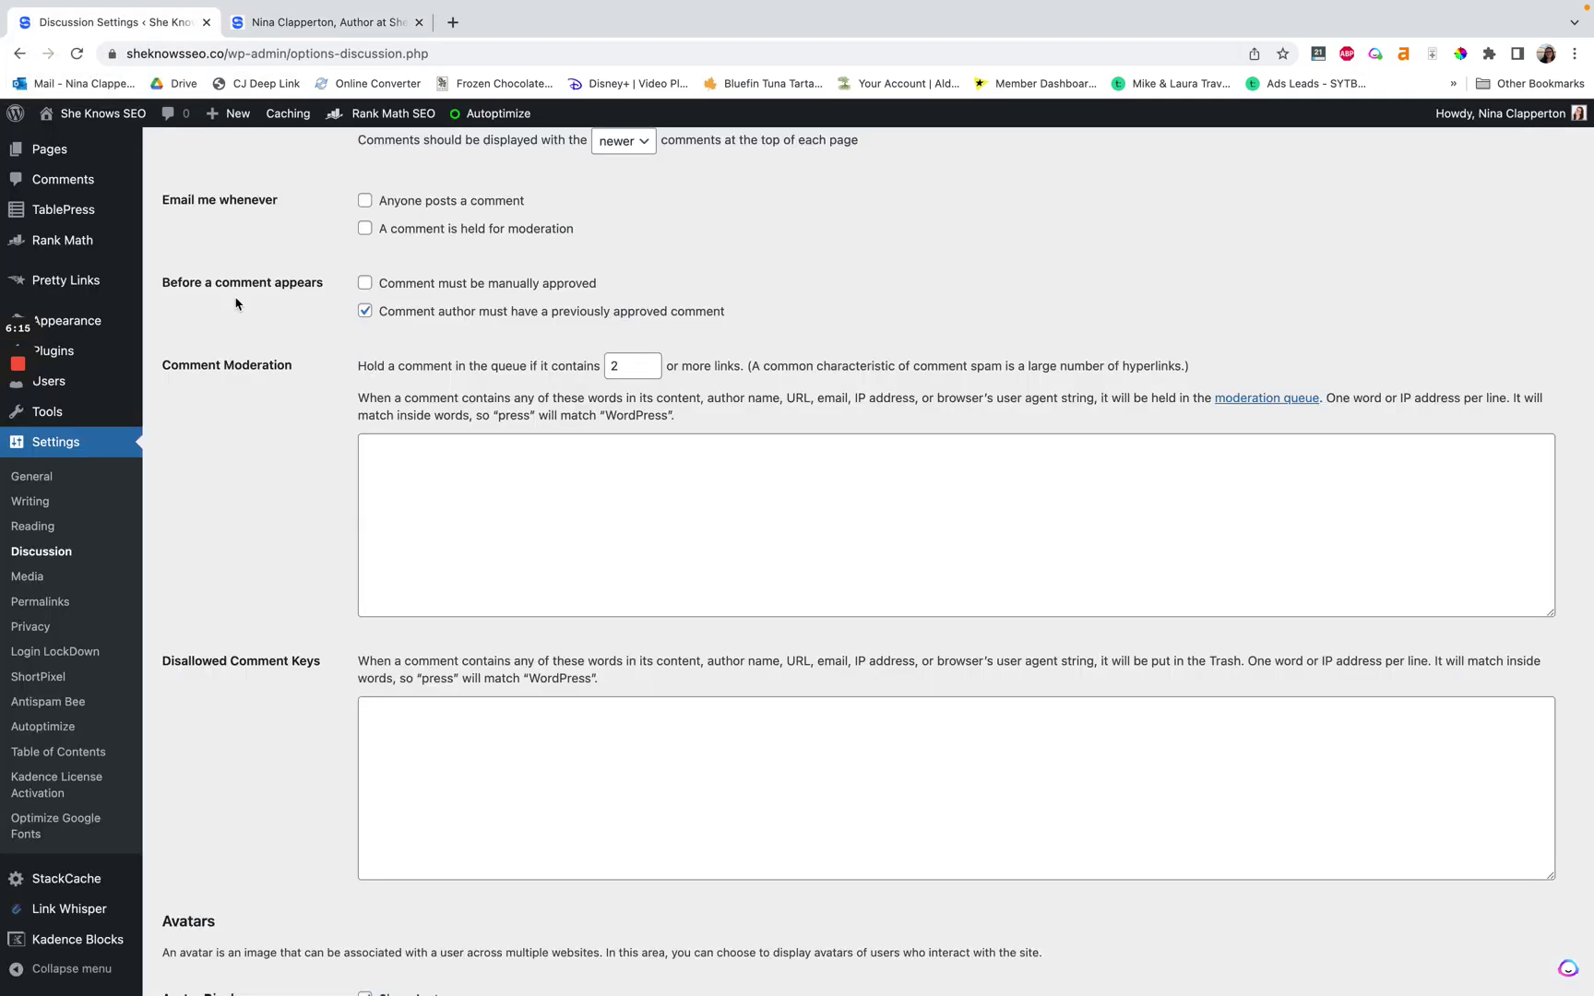
scroll(238, 306, "up", 6)
scroll(221, 332, "down", 7)
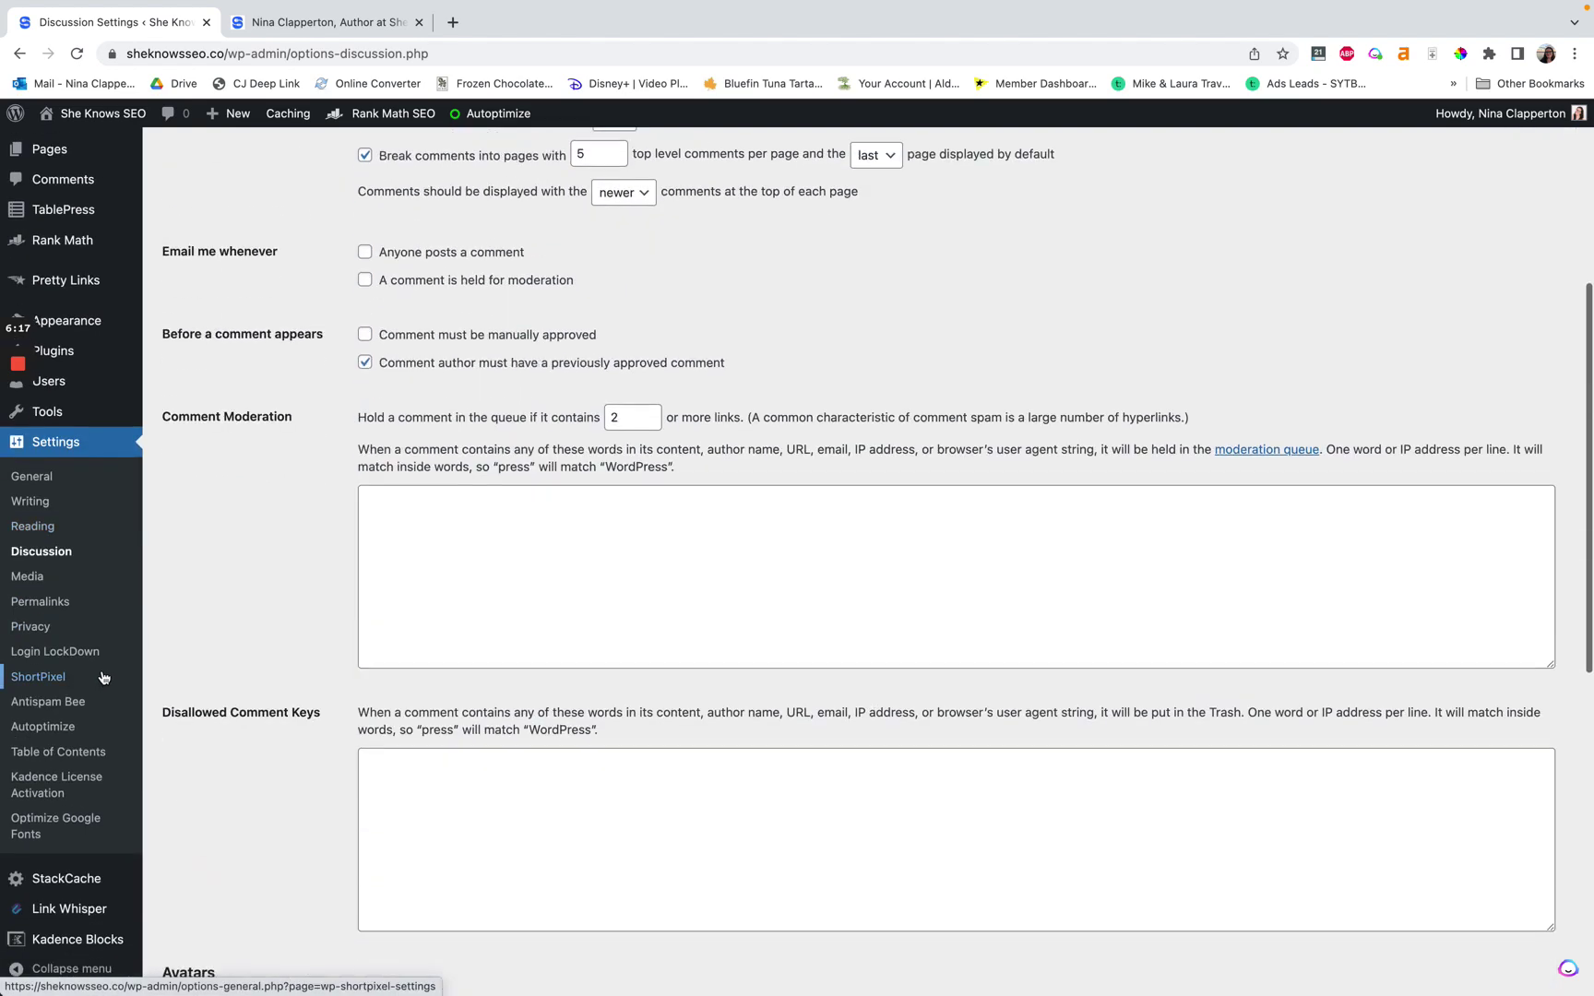
mouse_move(53, 364)
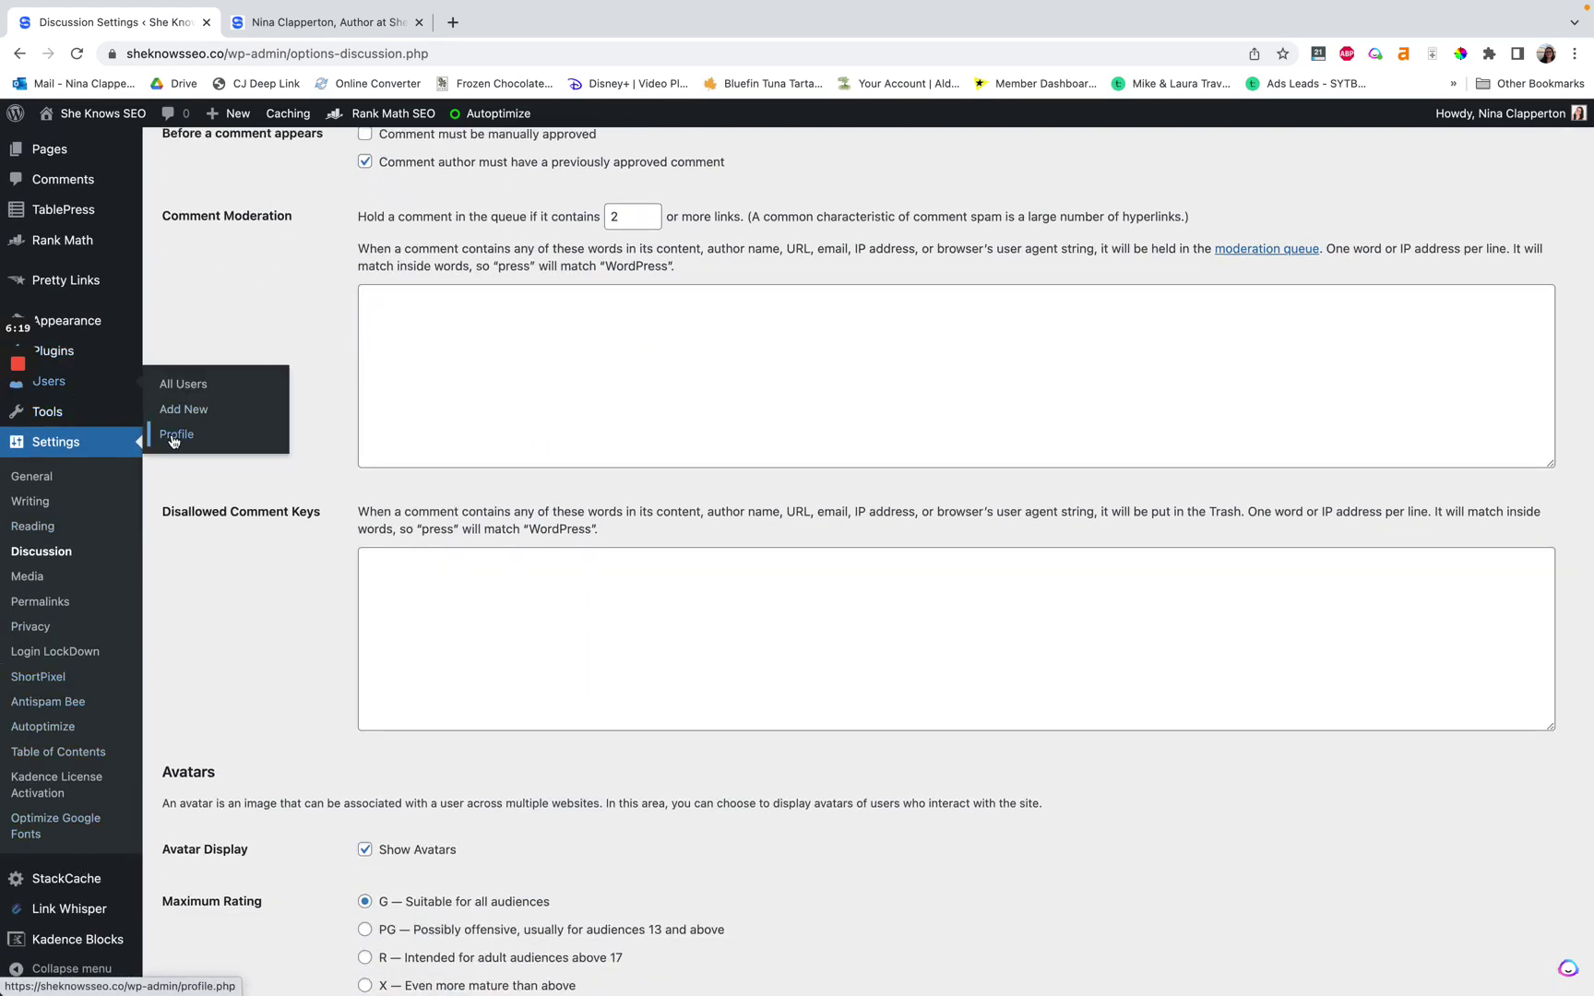
left_click(173, 438)
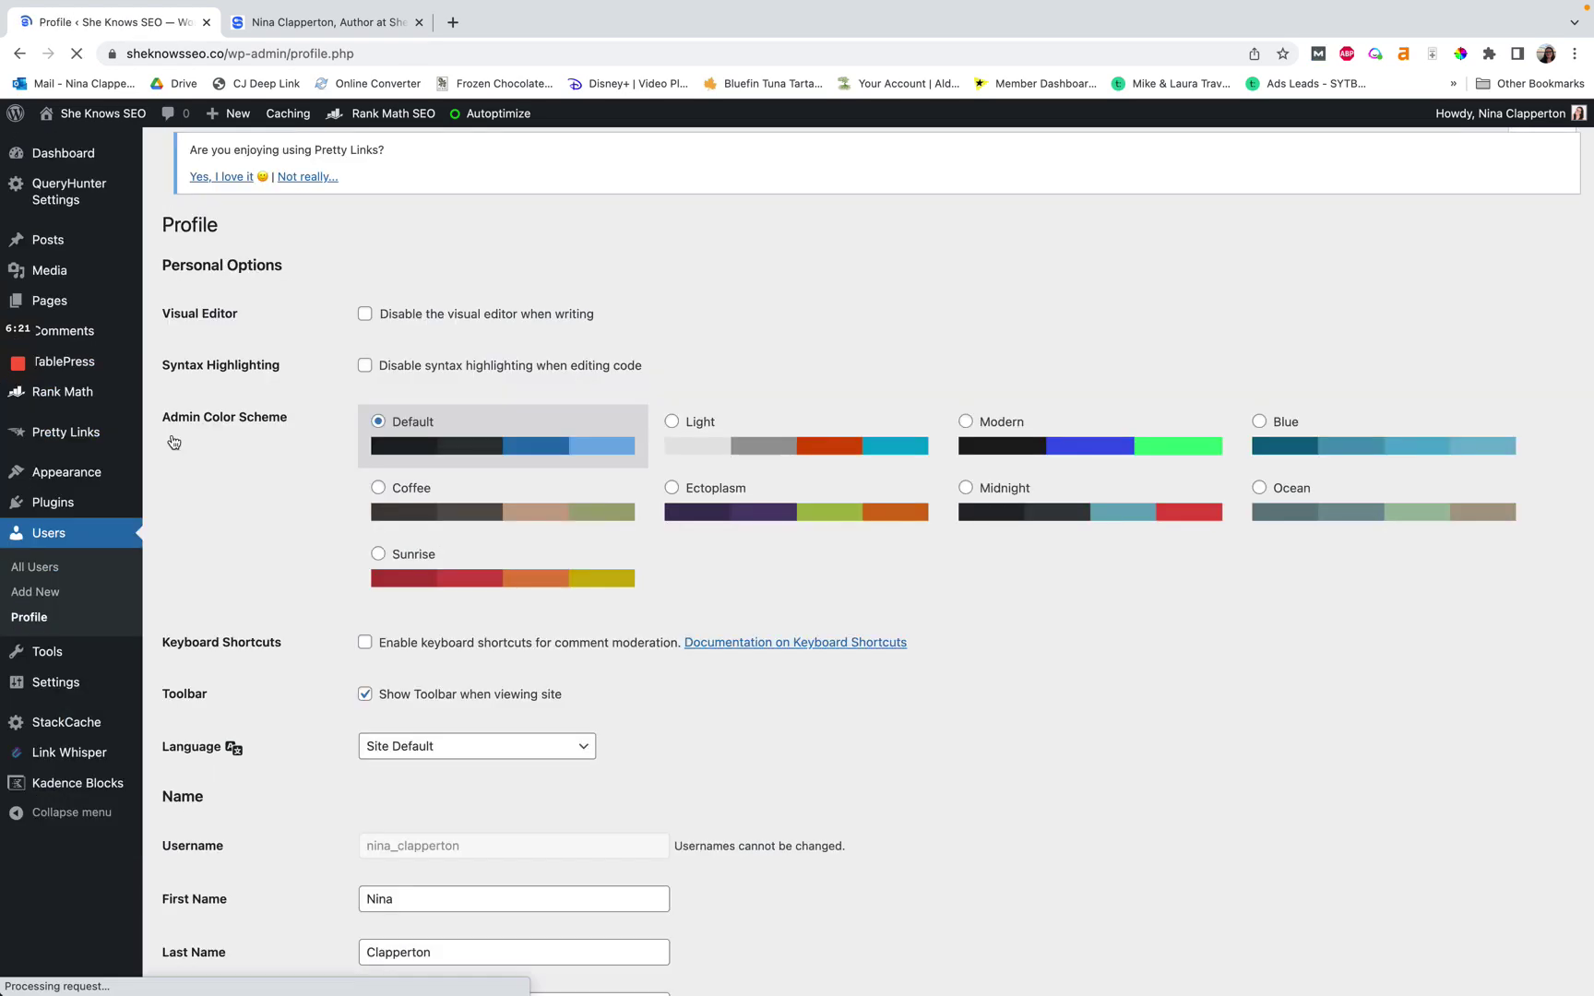
scroll(324, 577, "down", 6)
scroll(325, 577, "down", 4)
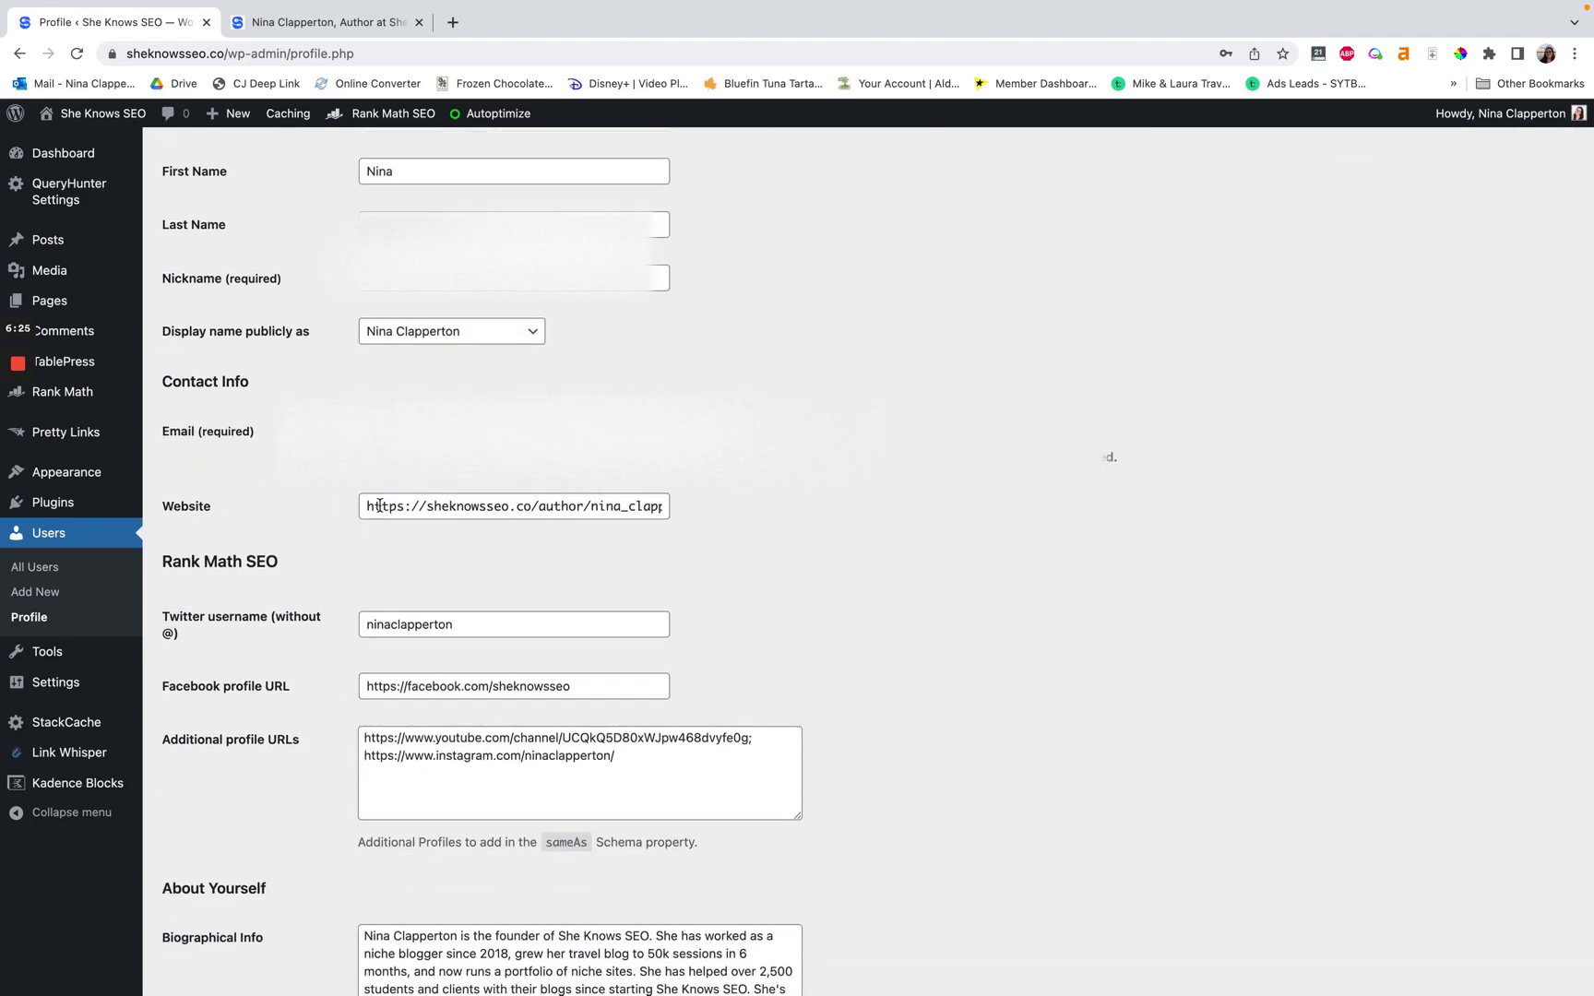
Select the author archive URL in the profile's Website field
left_click_drag(369, 506, 822, 501)
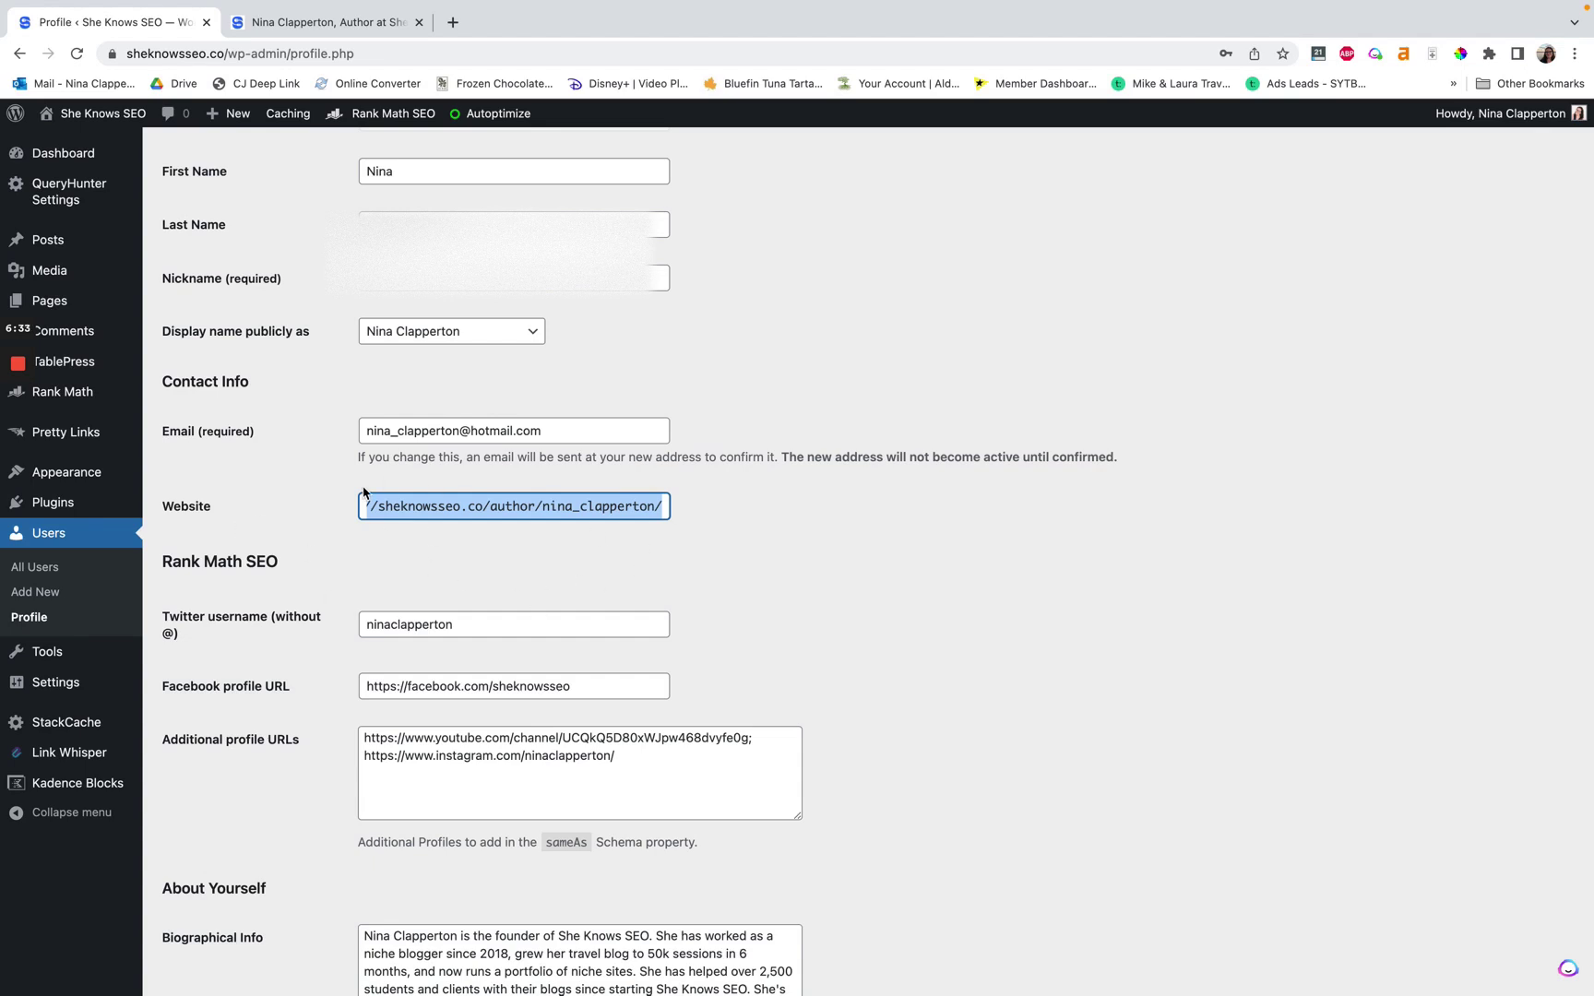
left_click(439, 499)
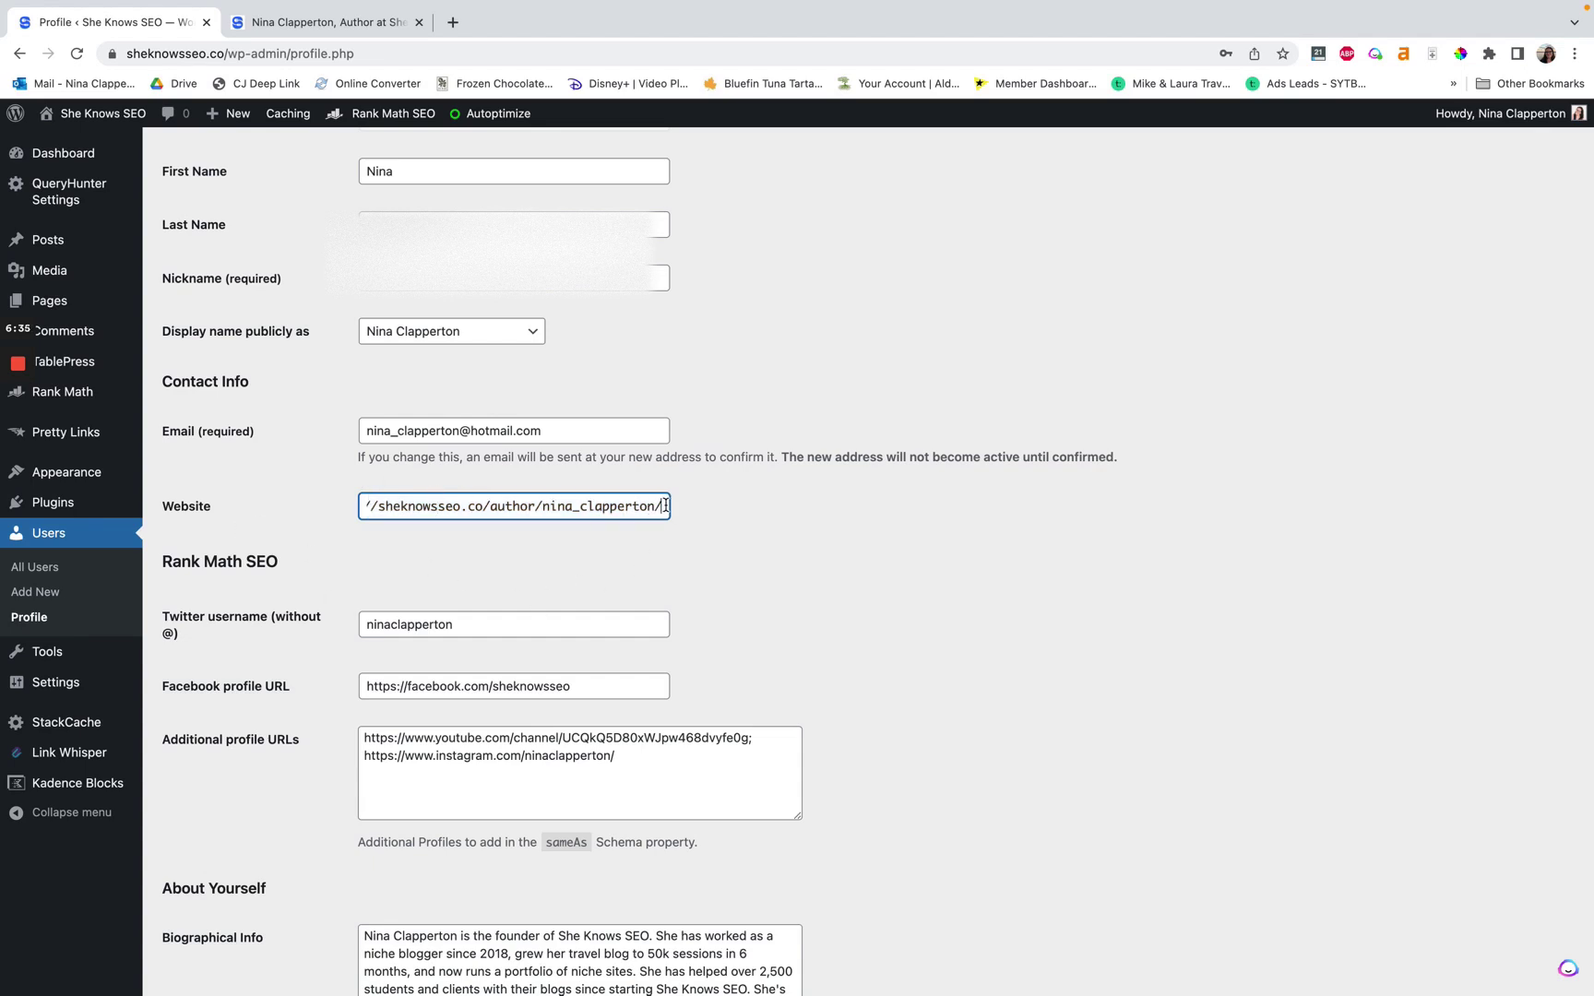
left_click_drag(666, 505, 256, 494)
left_click(518, 510)
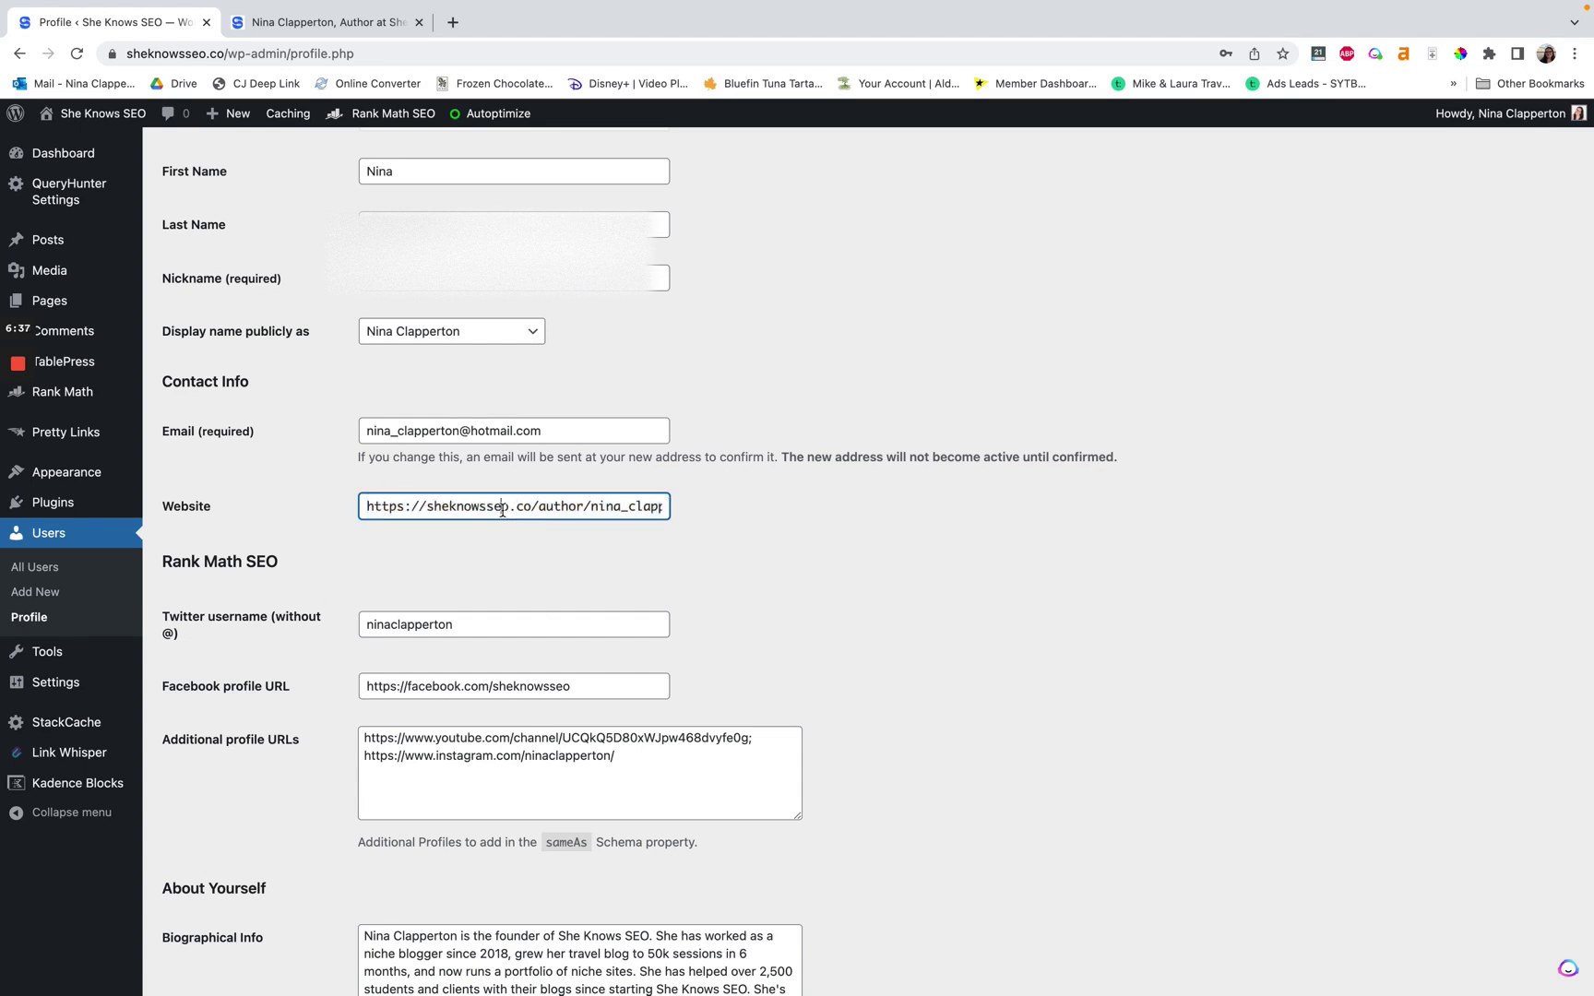
triple_click(503, 511)
left_click(794, 523)
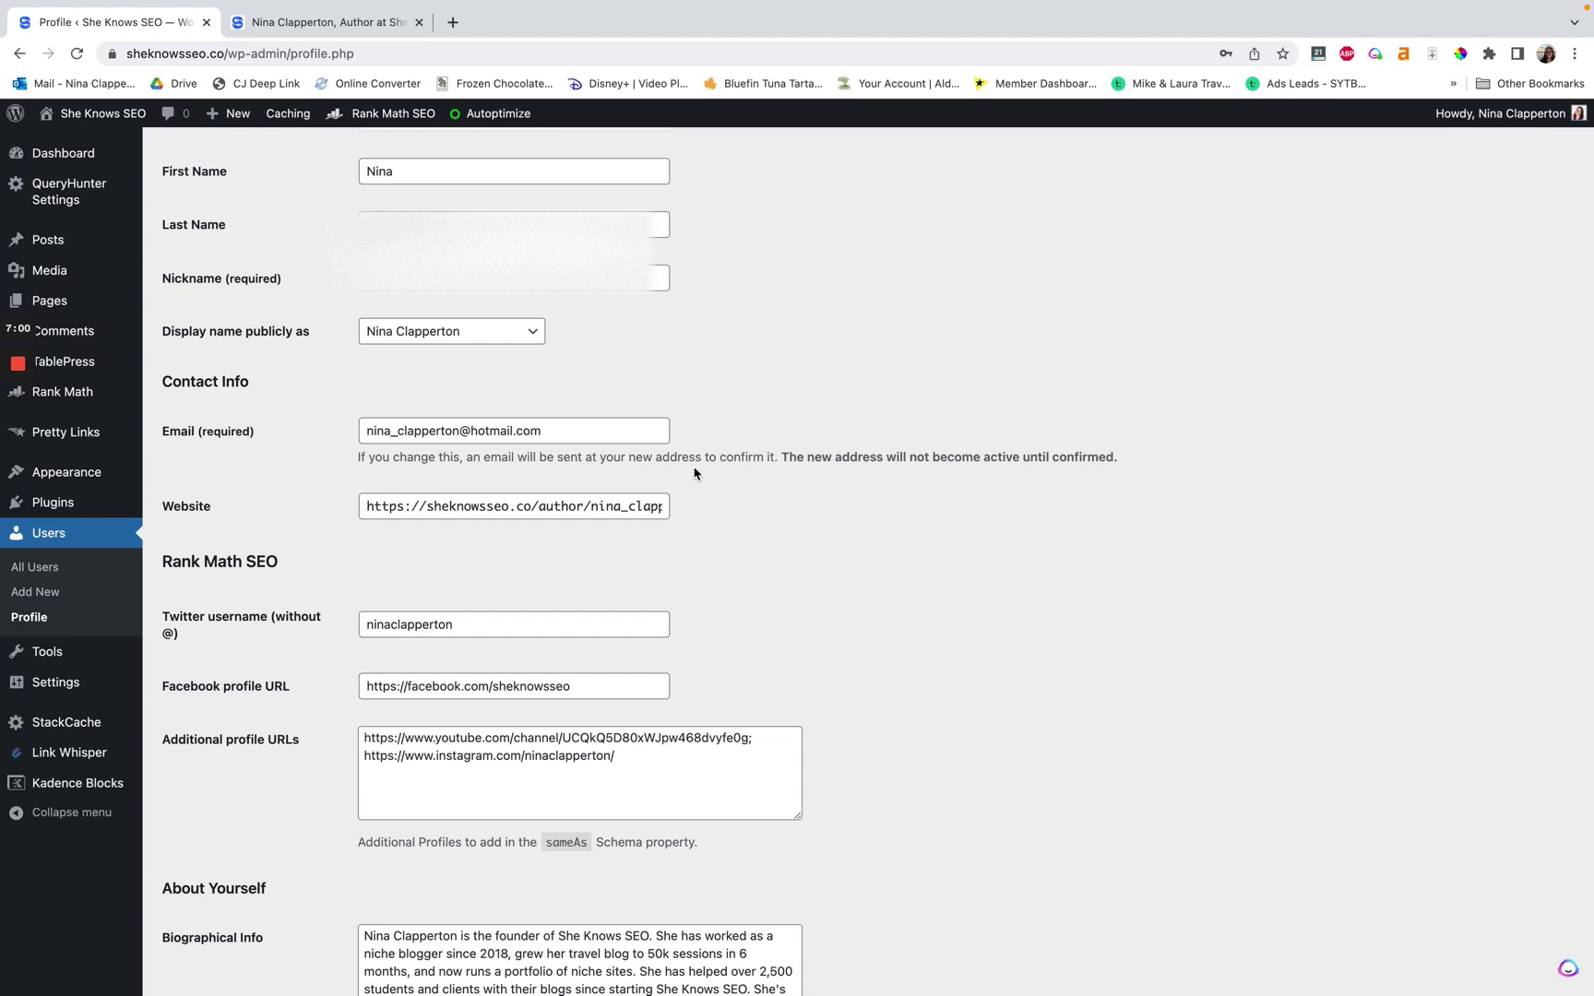
Copy the Website URL and return to the author archive tab
scroll(350, 509, "down", 3)
scroll(347, 513, "down", 4)
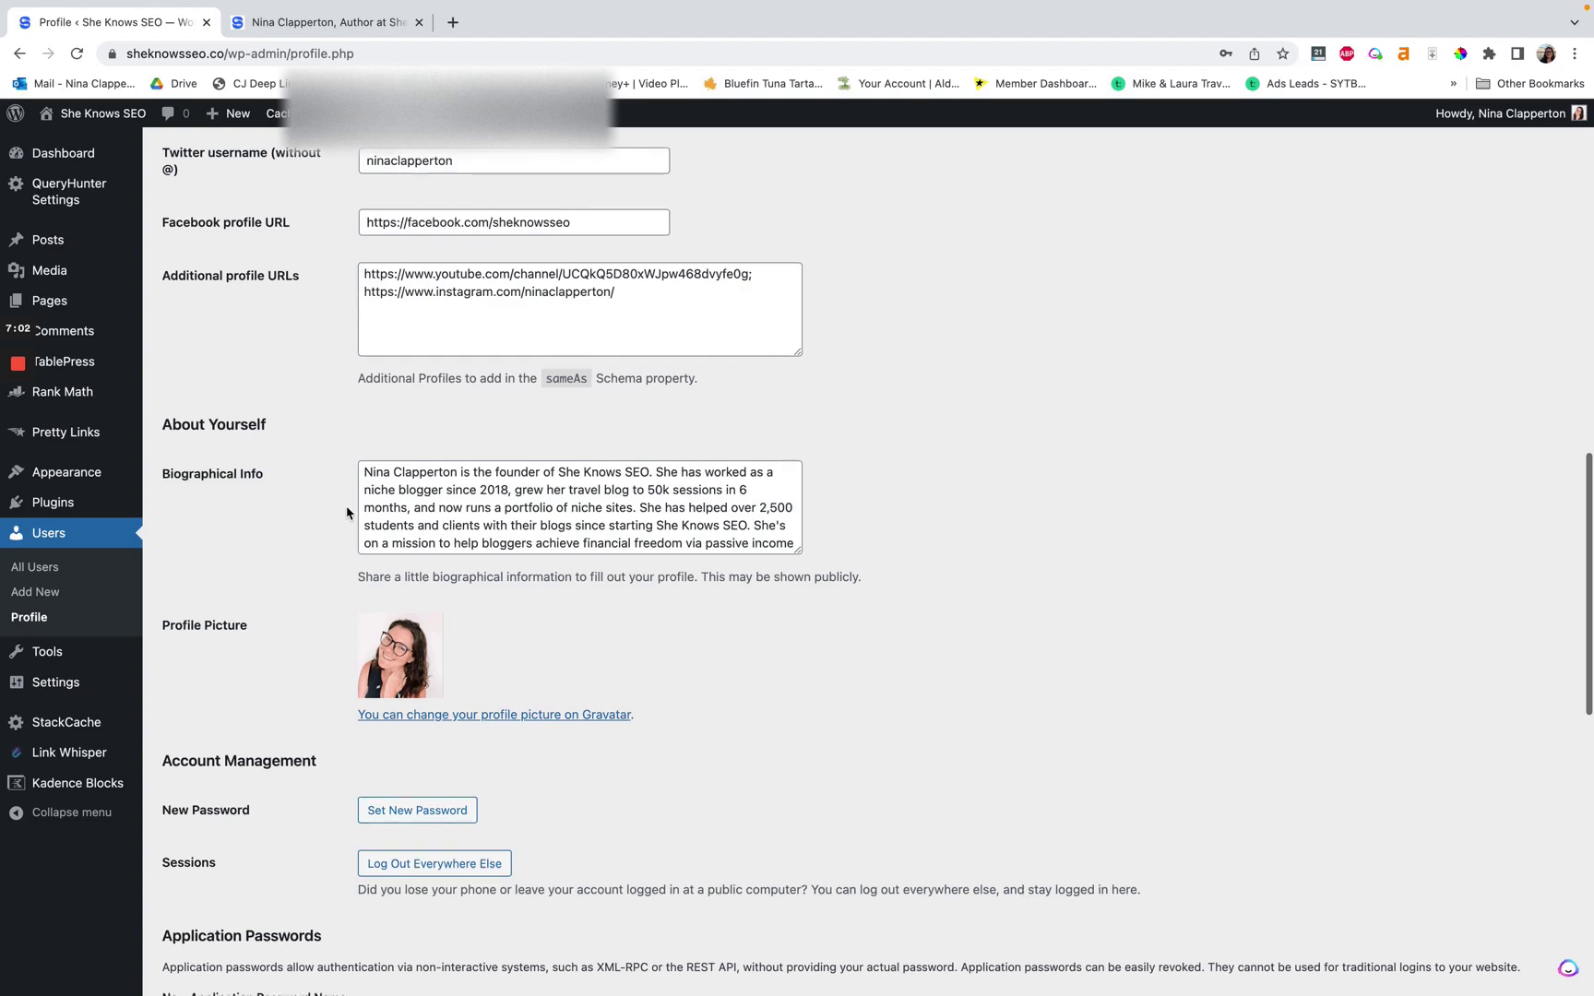
scroll(347, 513, "up", 8)
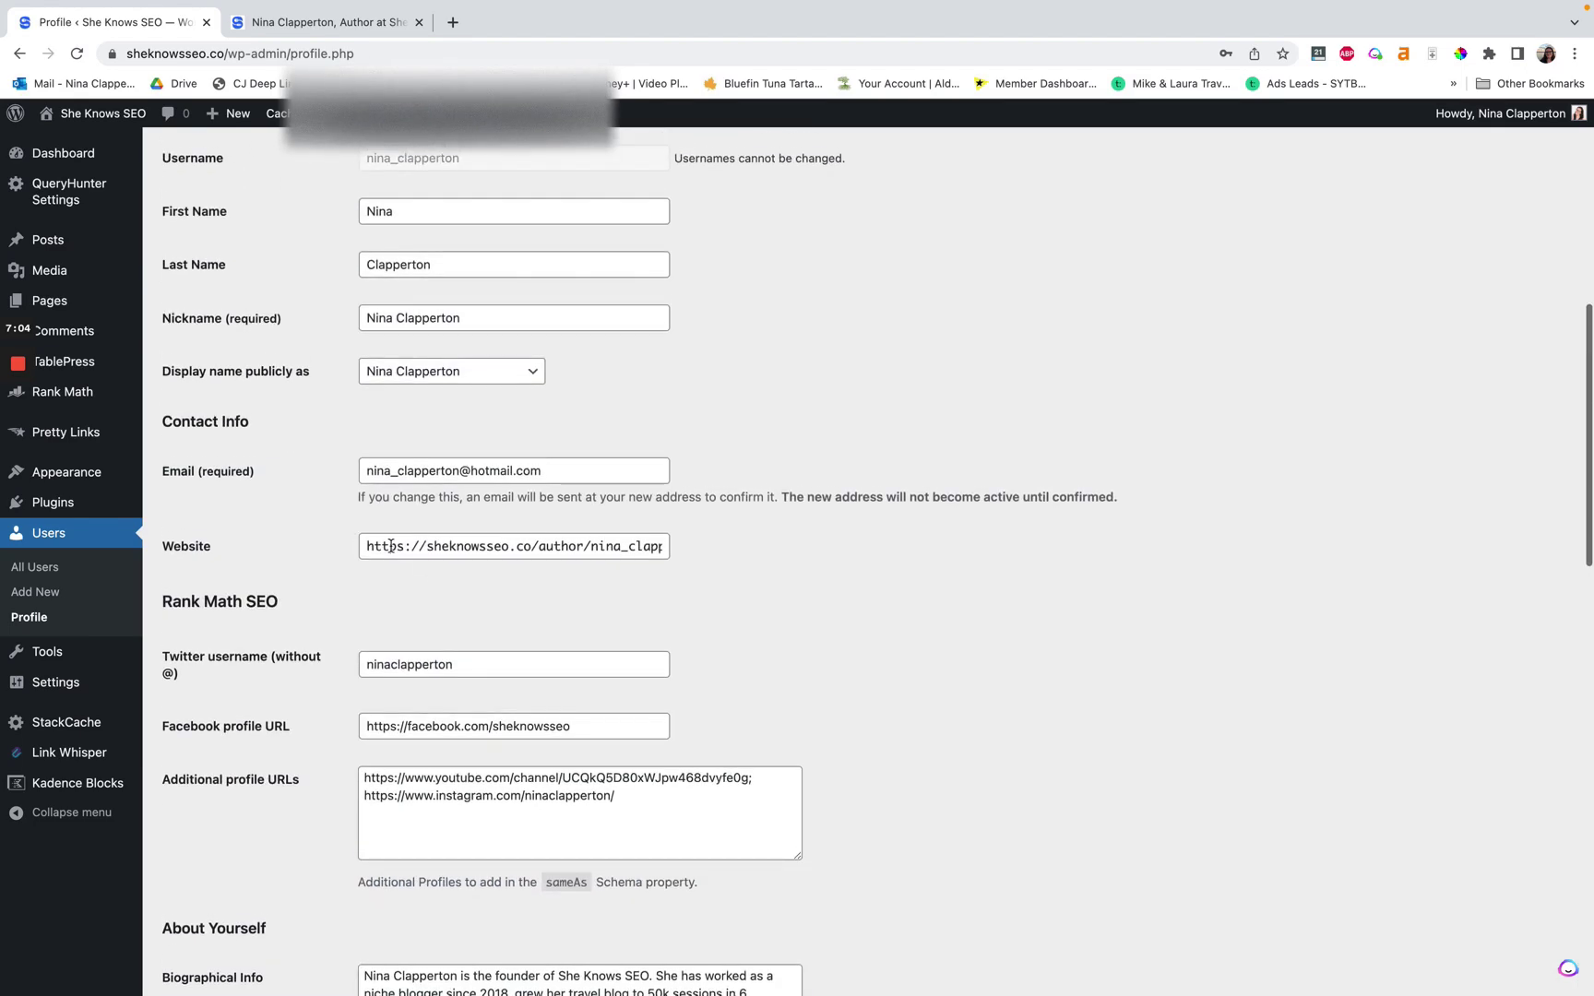
left_click(370, 545)
key("End")
key("super+a")
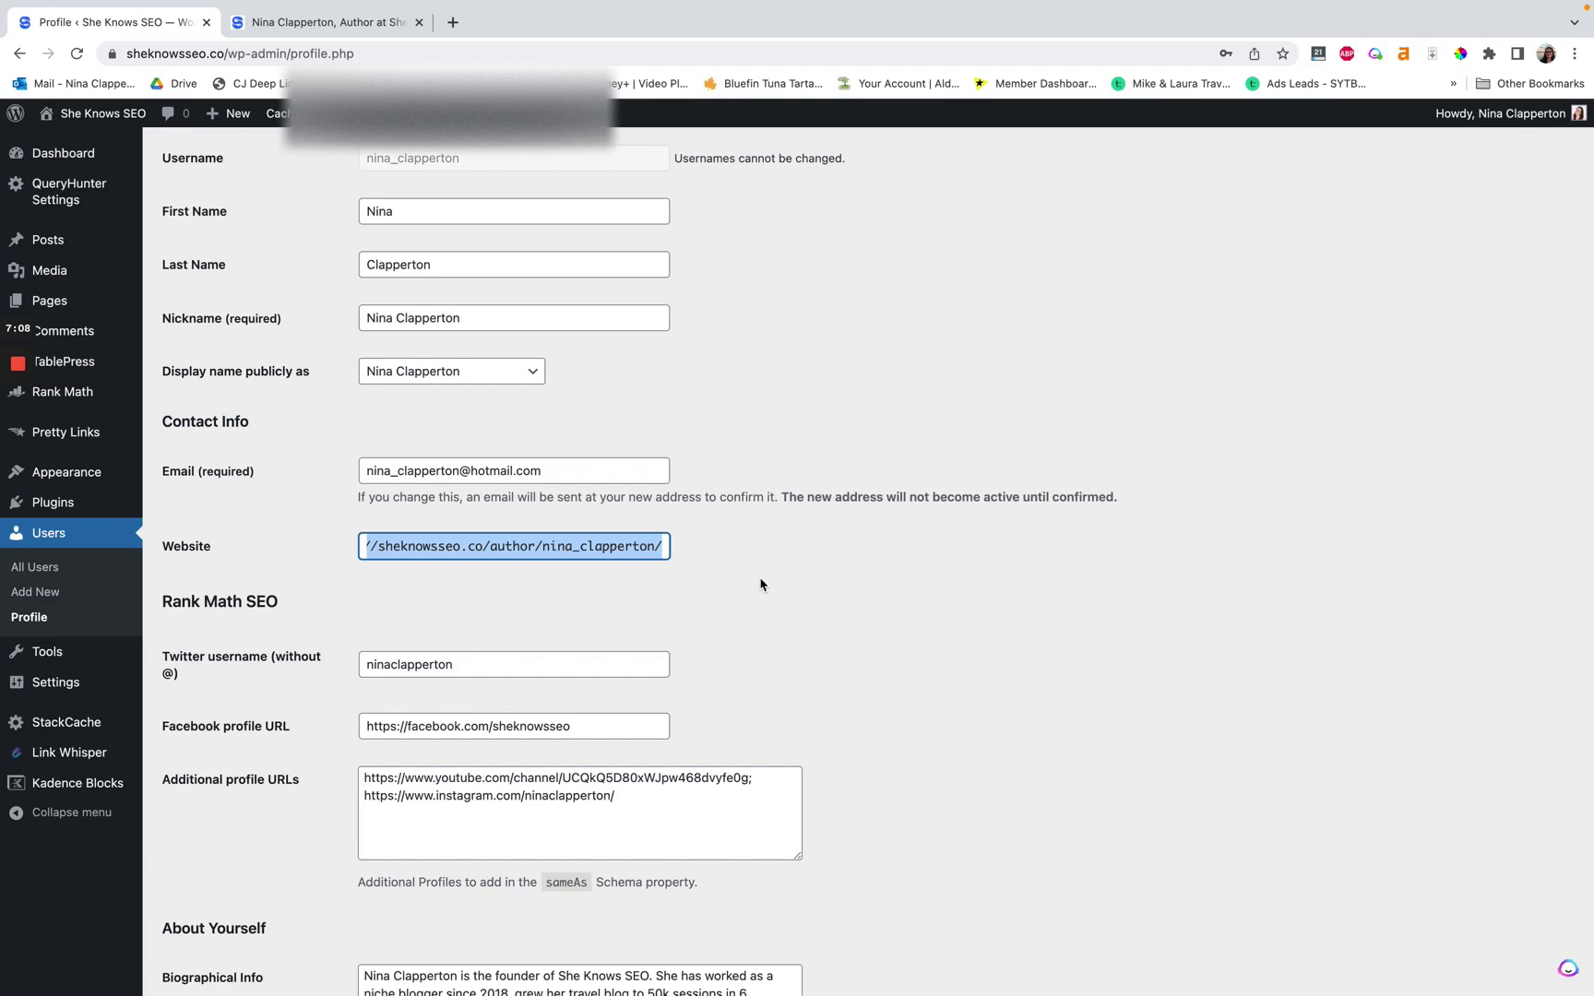
left_click(369, 32)
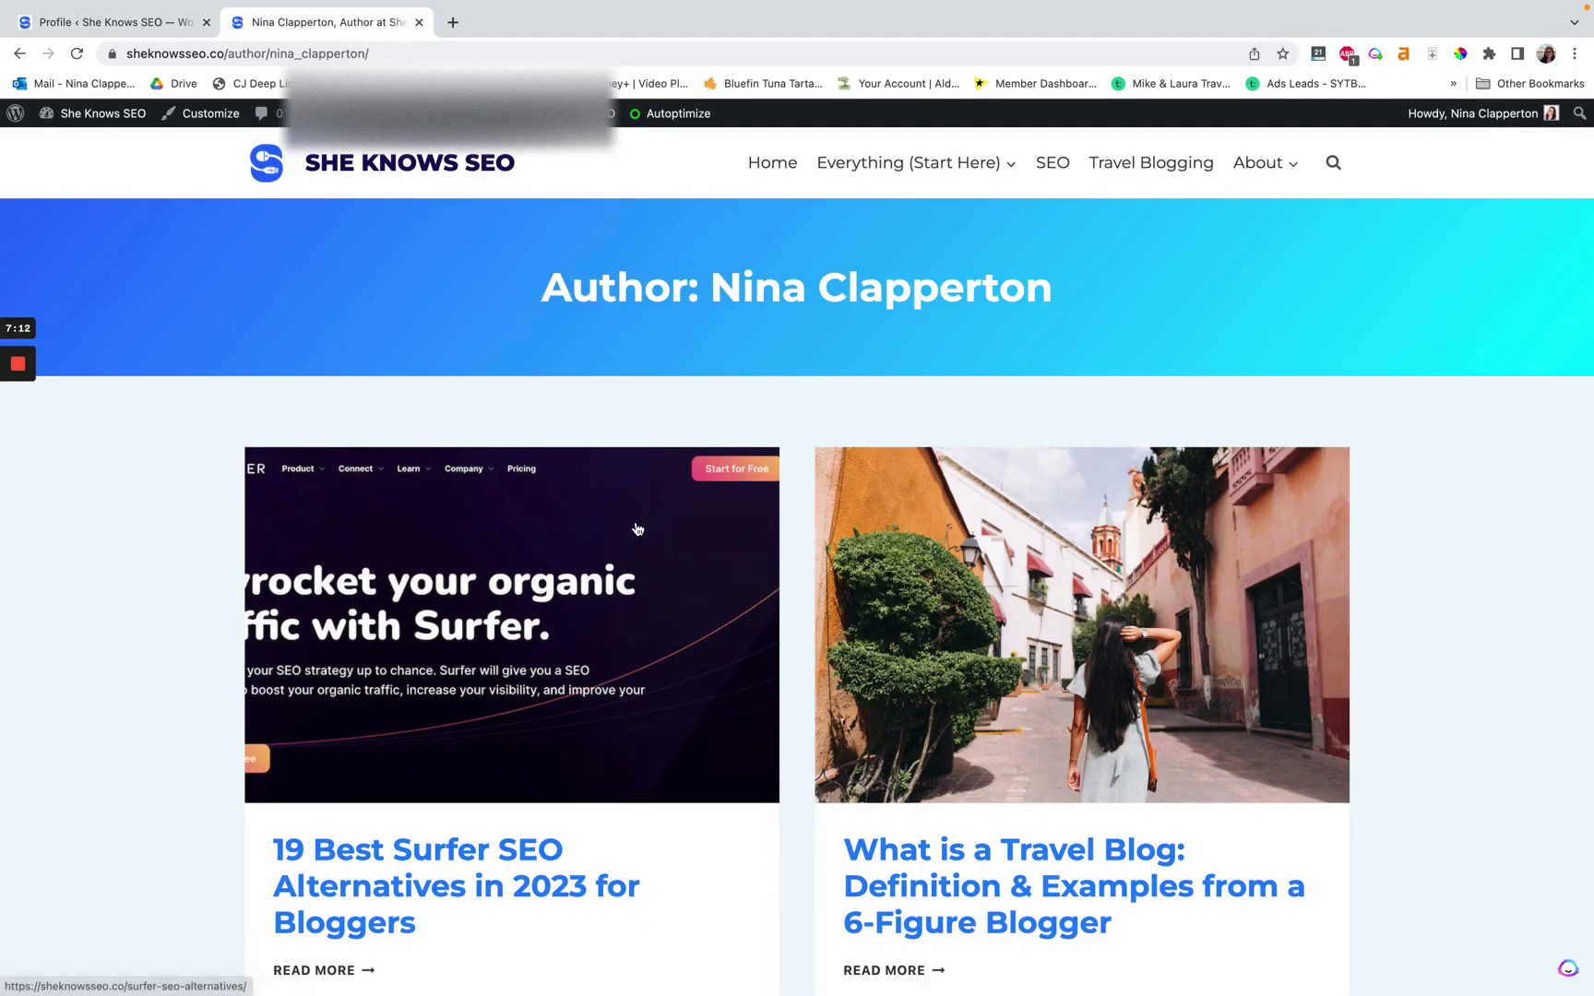
scroll(636, 527, "down", 15)
scroll(637, 527, "up", 12)
scroll(637, 527, "up", 6)
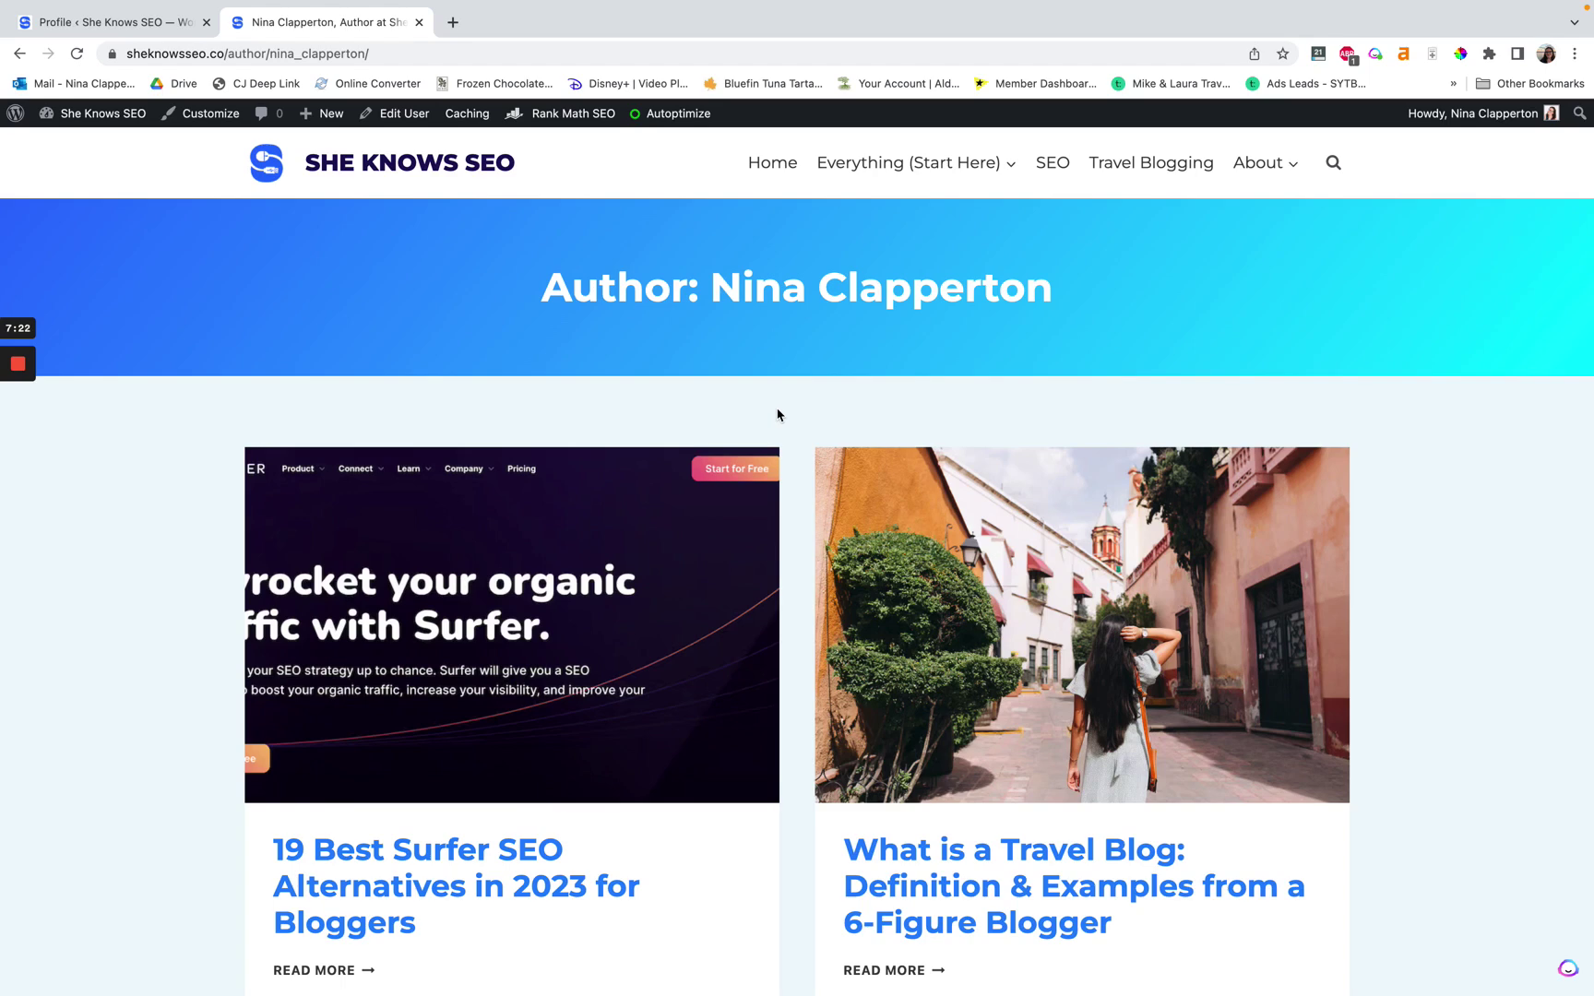
left_click(179, 28)
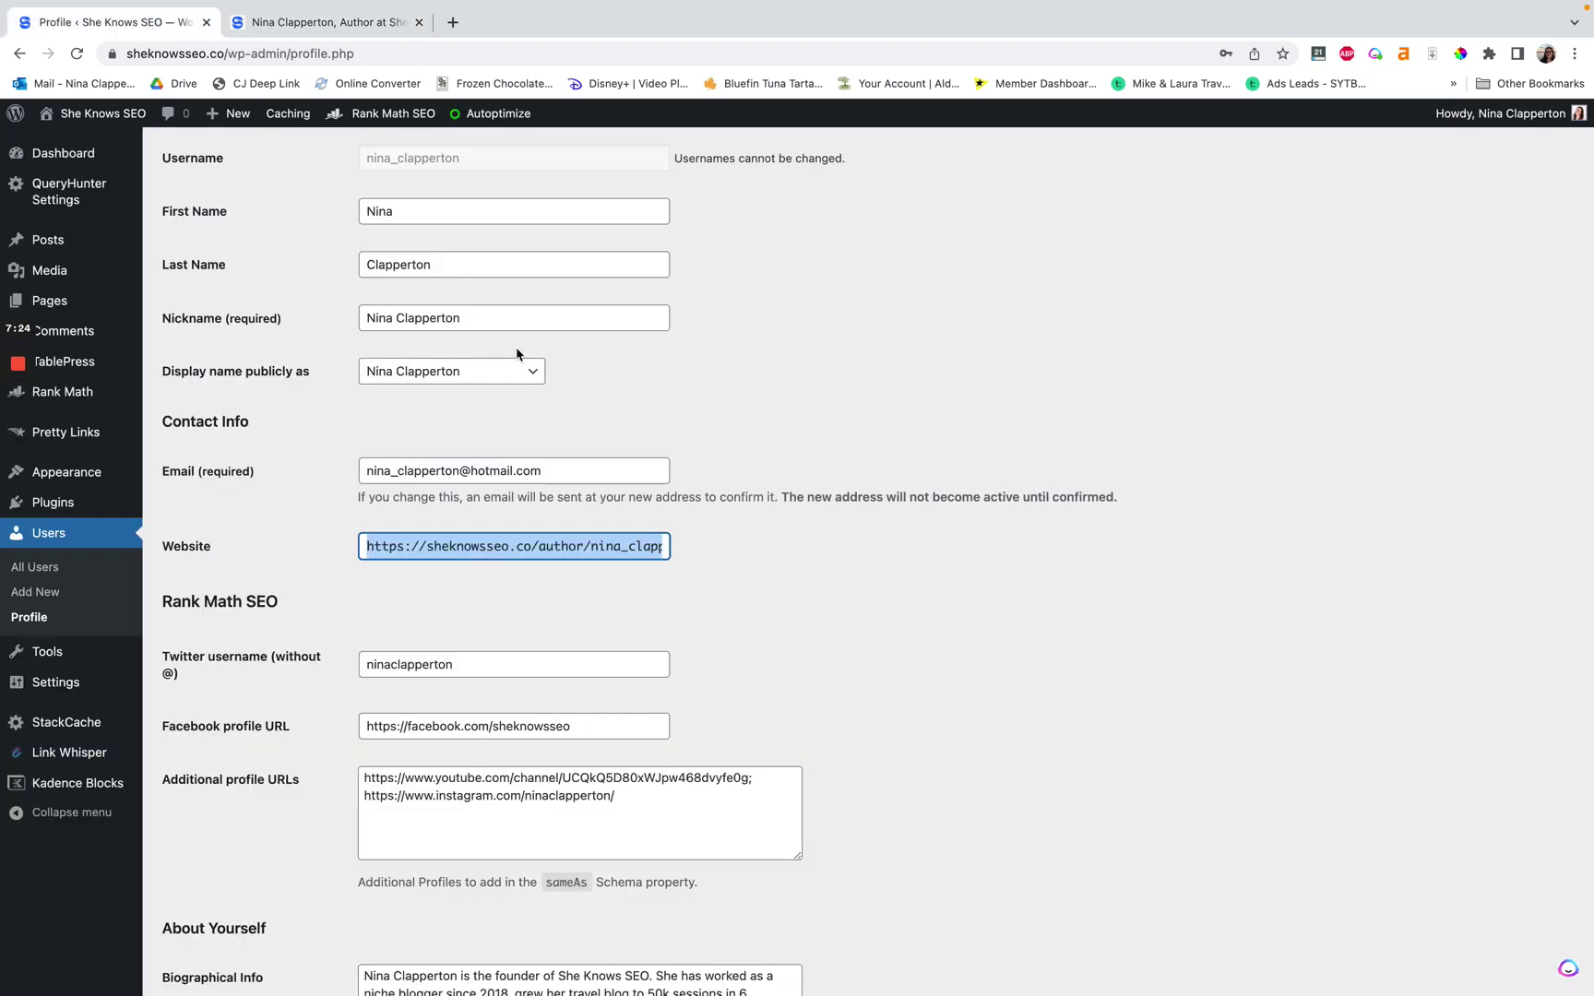
left_click(758, 429)
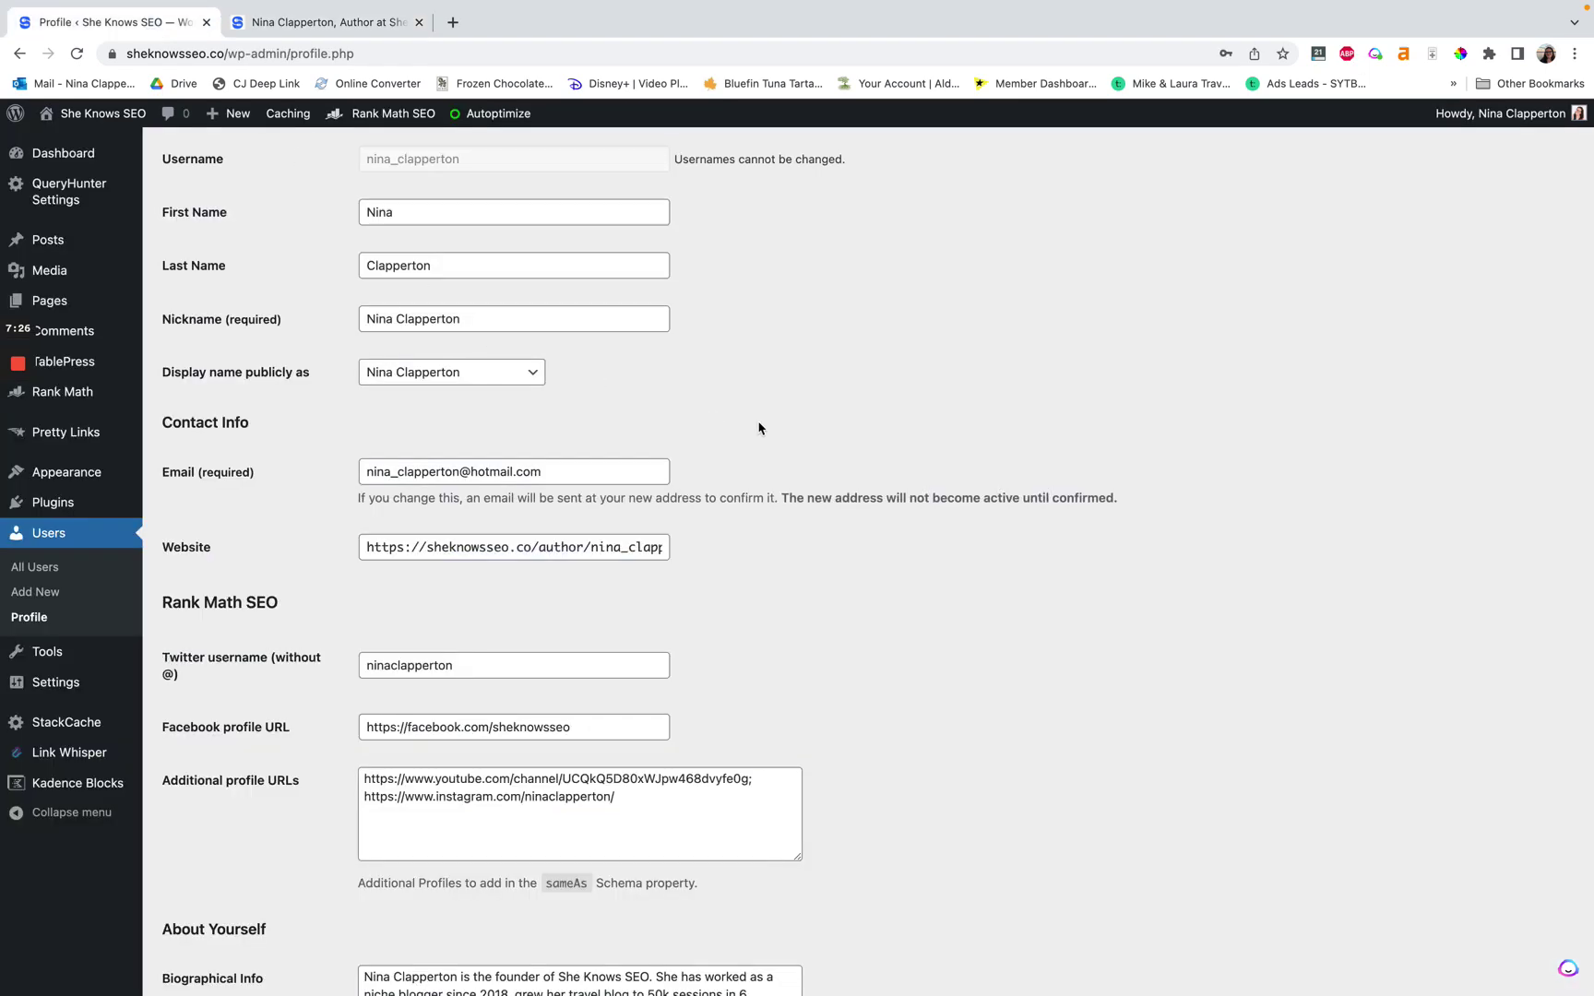
scroll(758, 429, "up", 5)
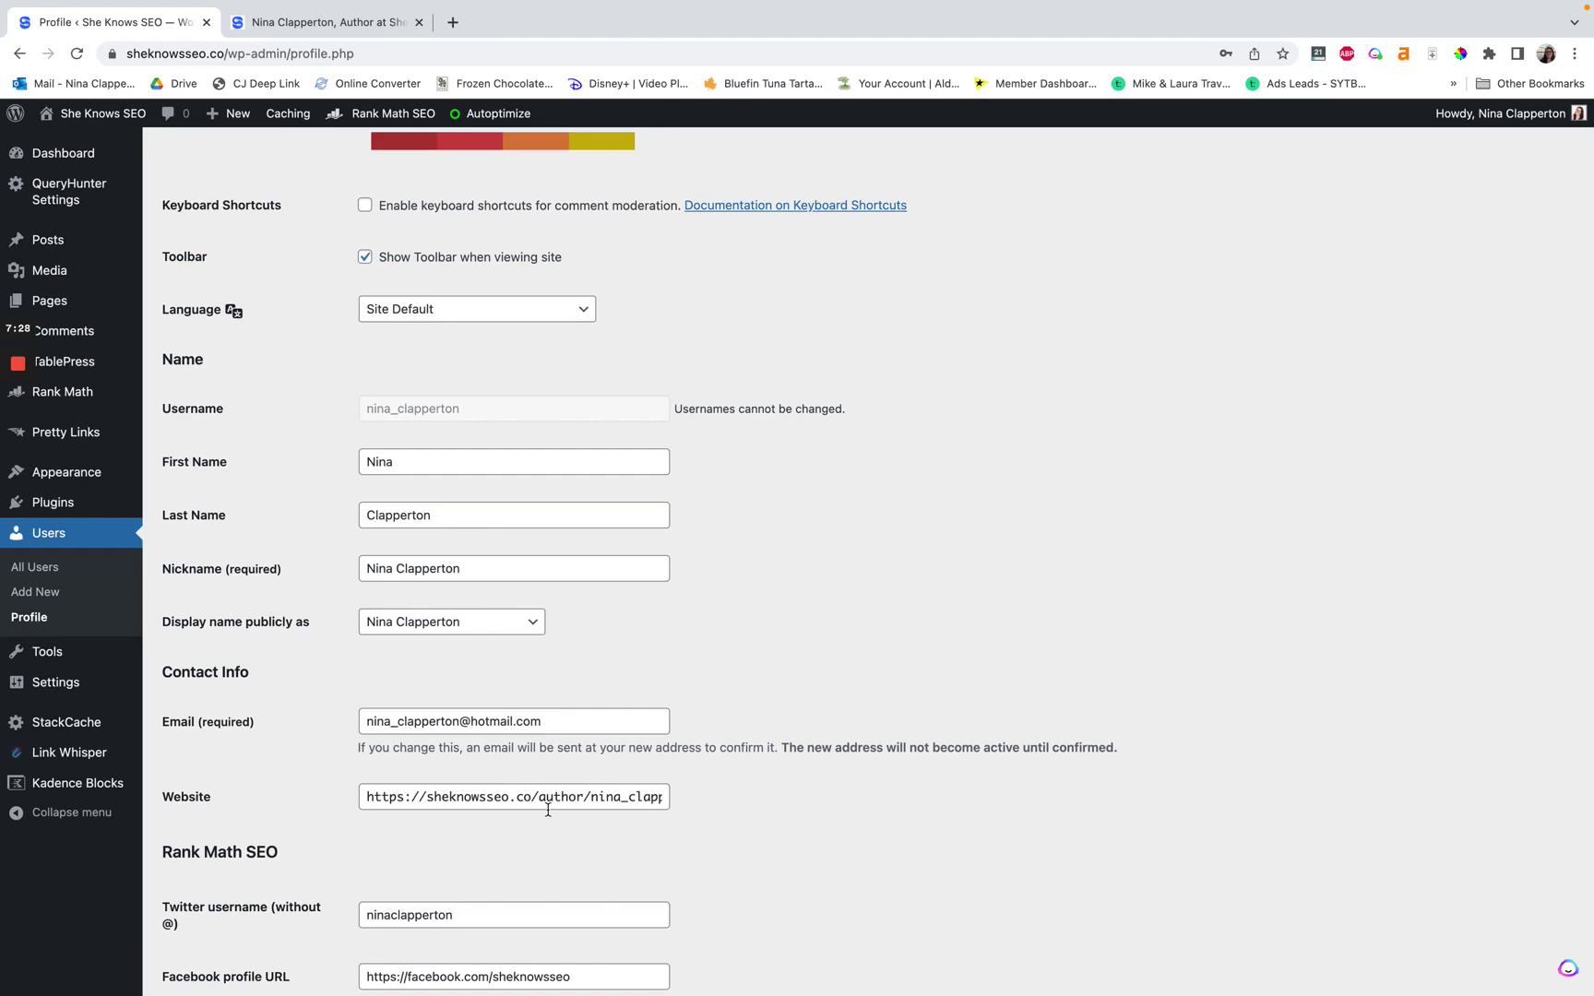
scroll(568, 770, "up", 1)
scroll(692, 699, "up", 8)
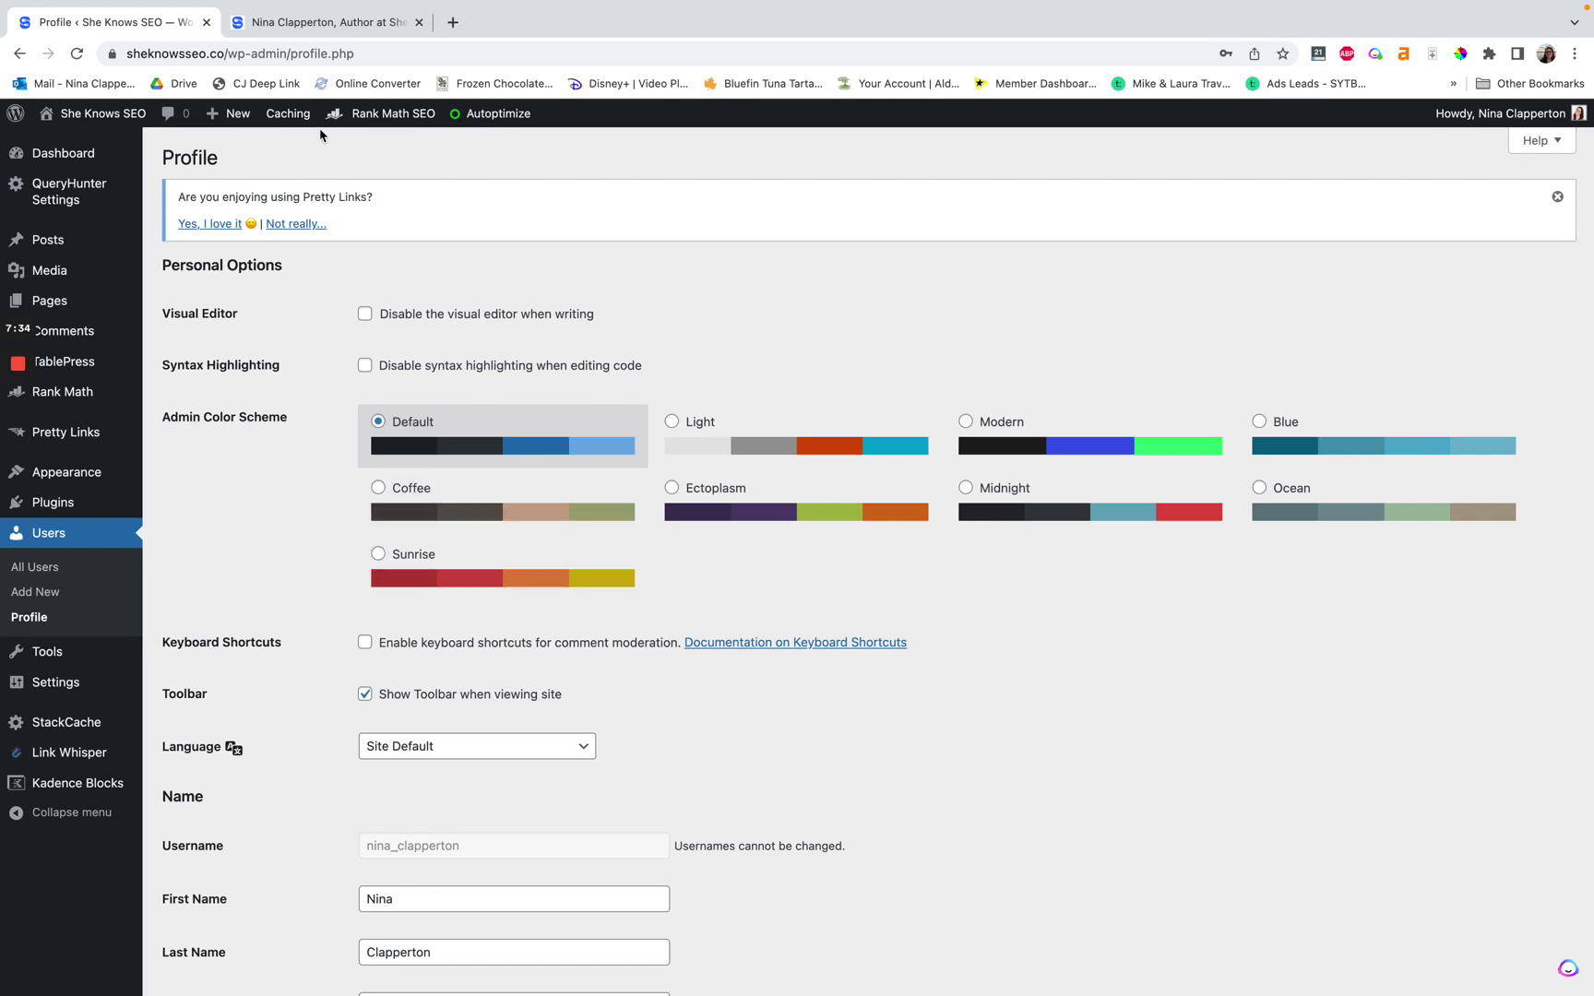
left_click(321, 31)
scroll(523, 521, "down", 1)
scroll(446, 527, "up", 1)
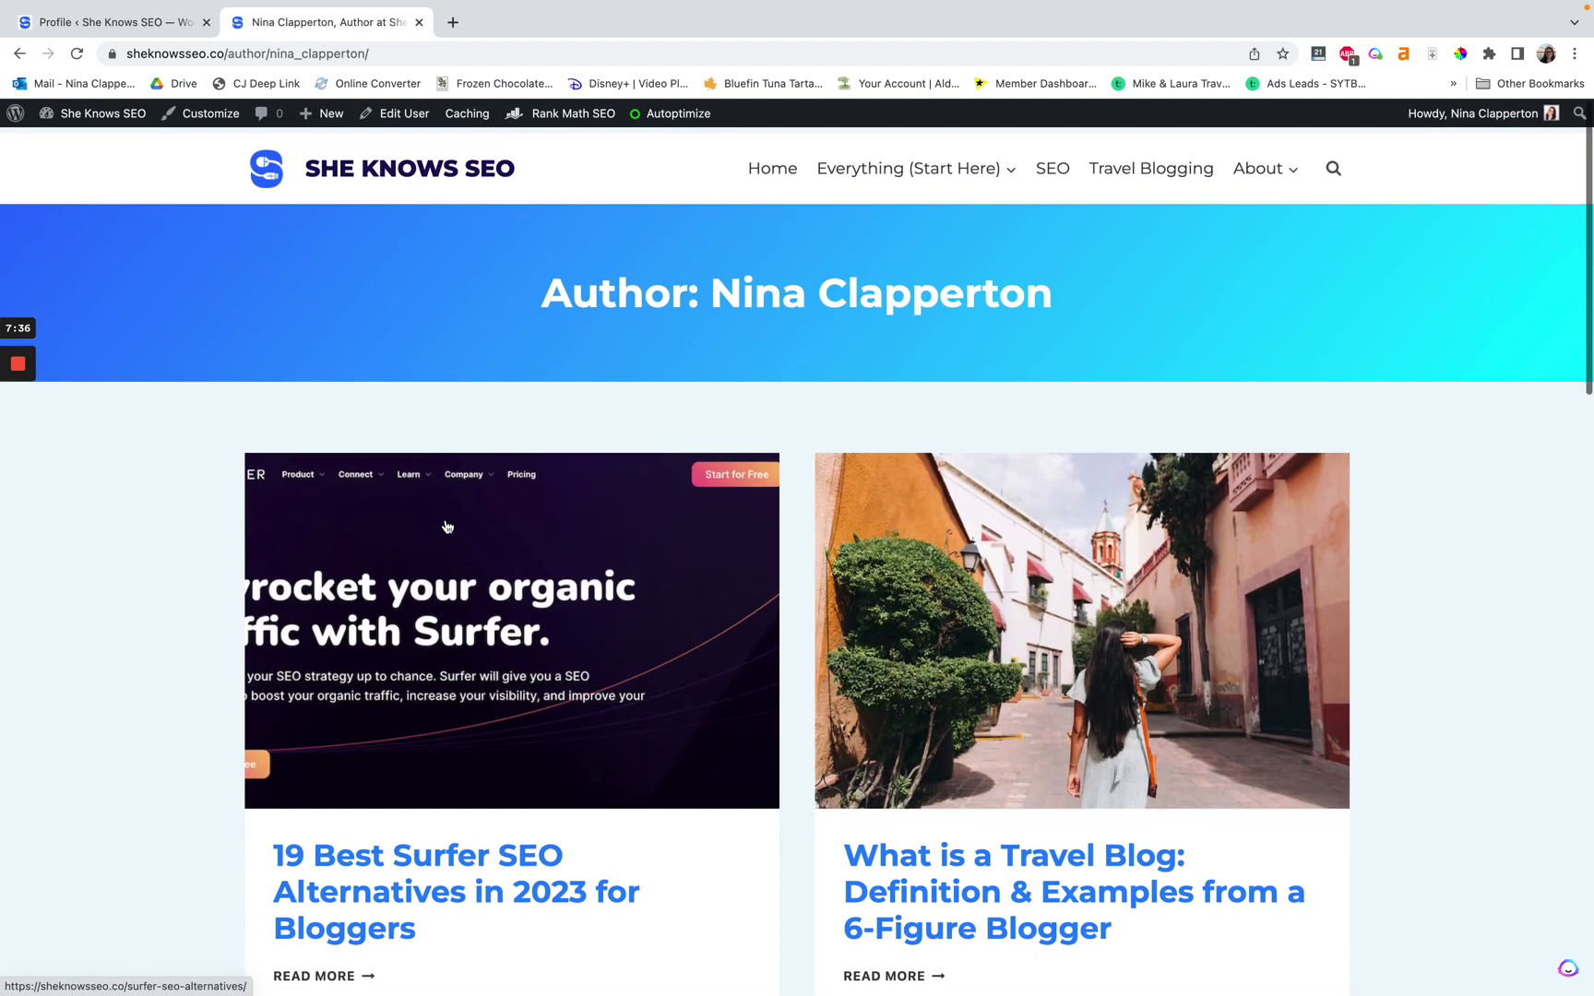
scroll(304, 522, "down", 1)
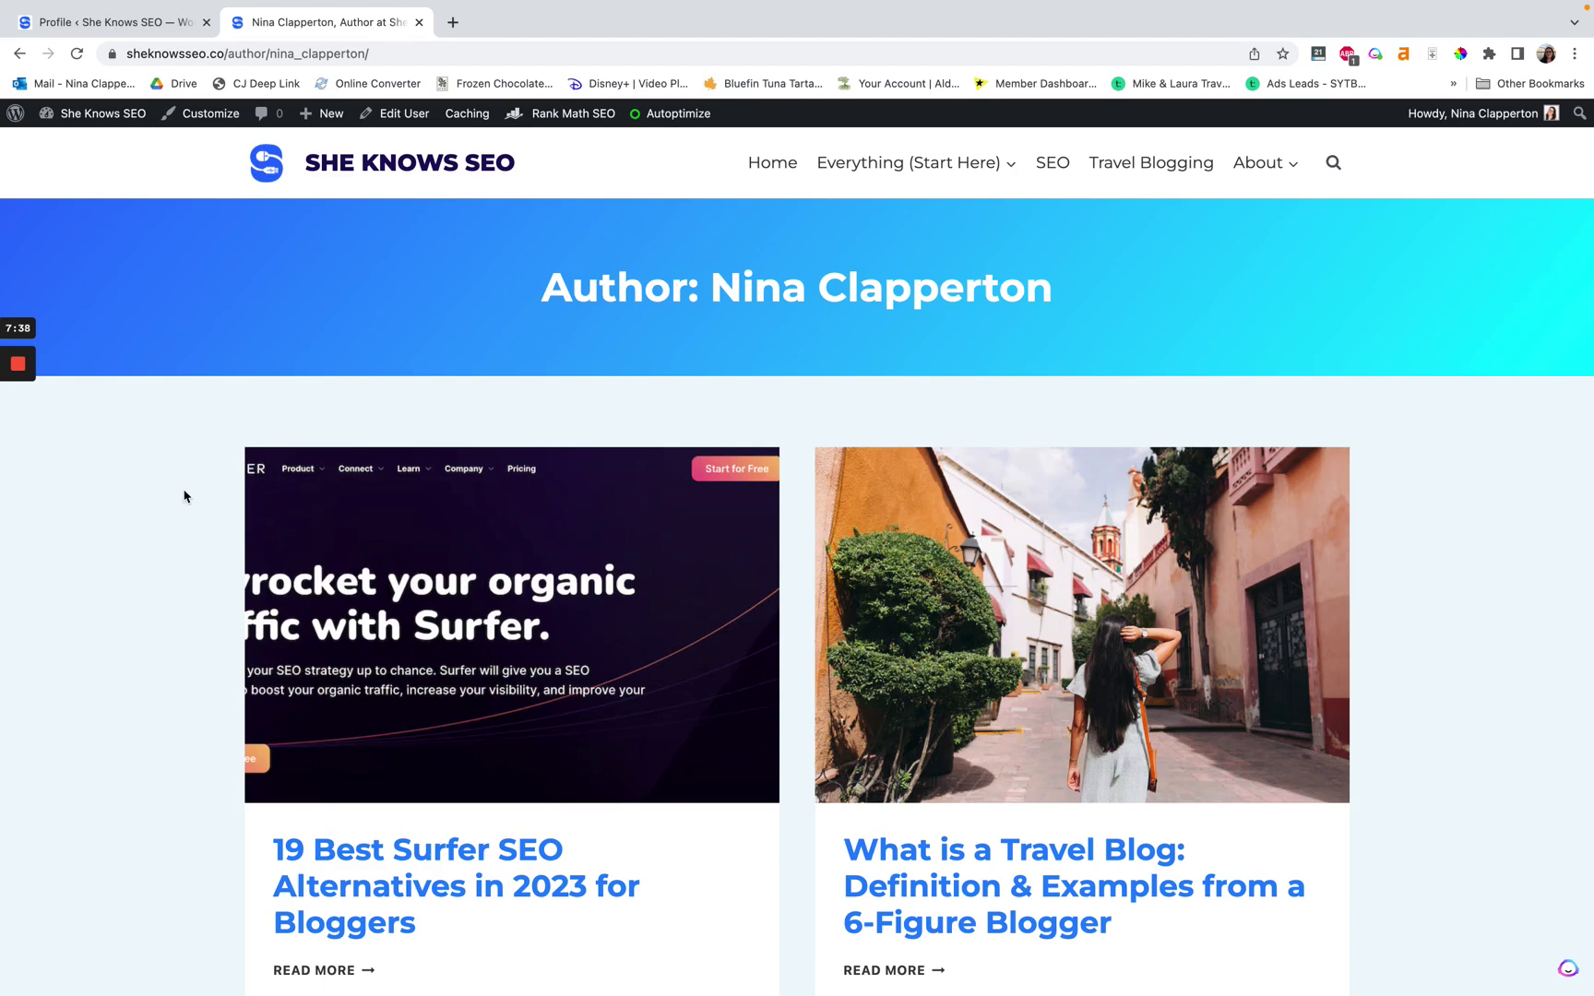
scroll(185, 496, "down", 15)
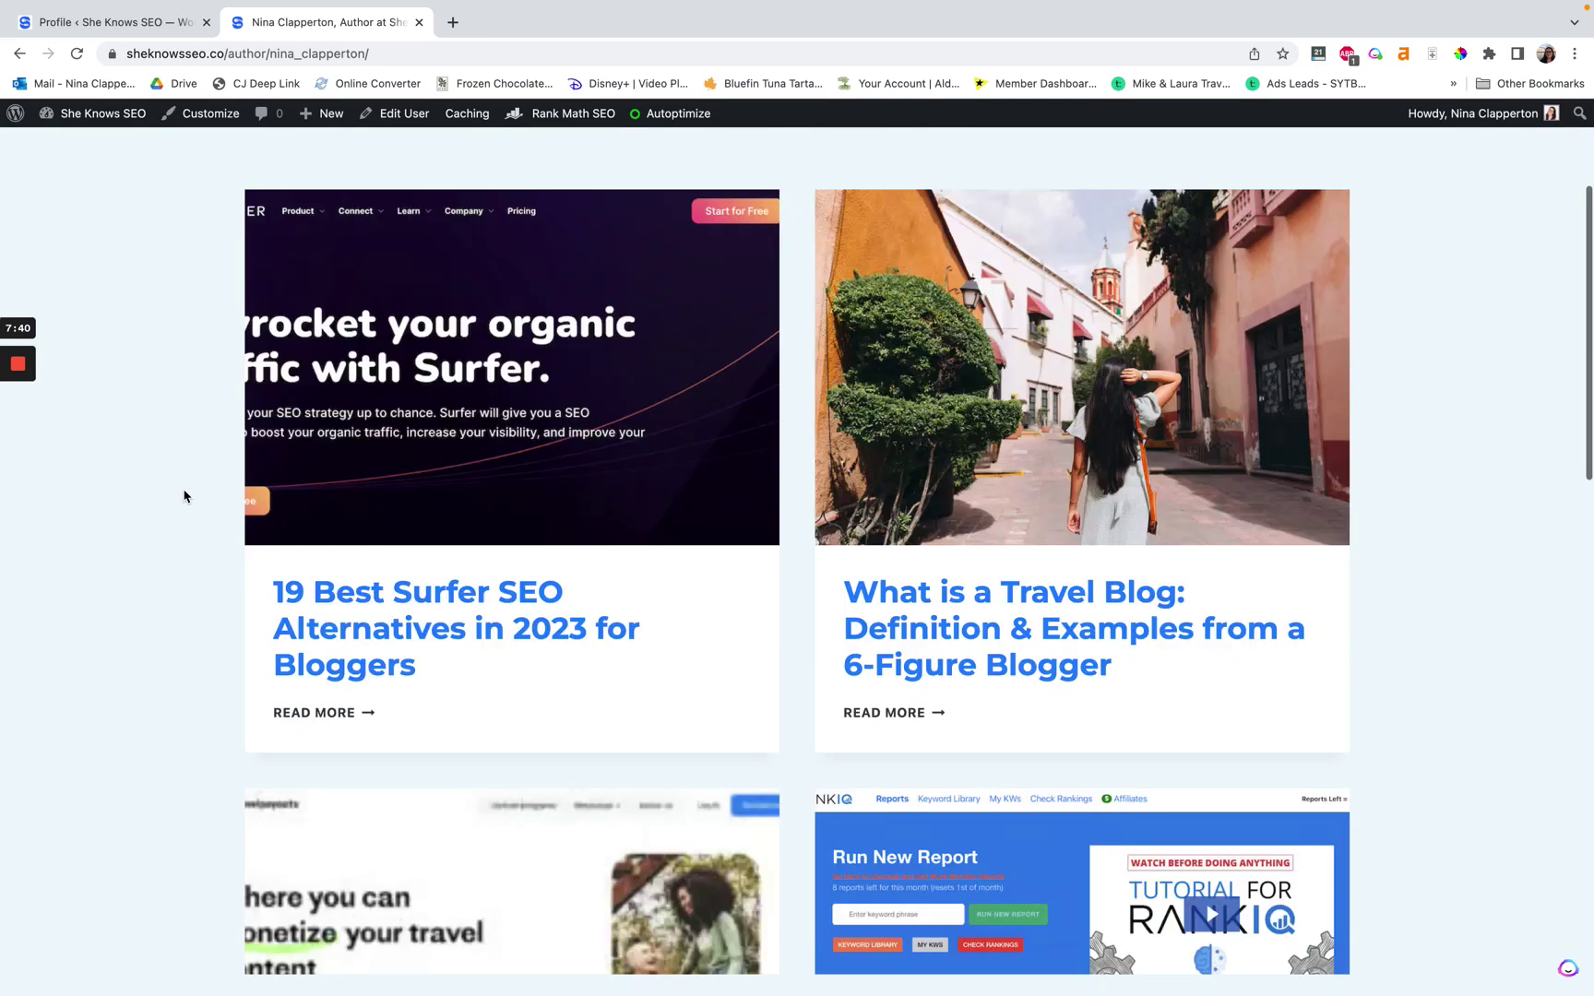
Go back to the Travelpayouts Review 2023 post and scroll through it
scroll(184, 496, "up", 15)
key("alt+Left")
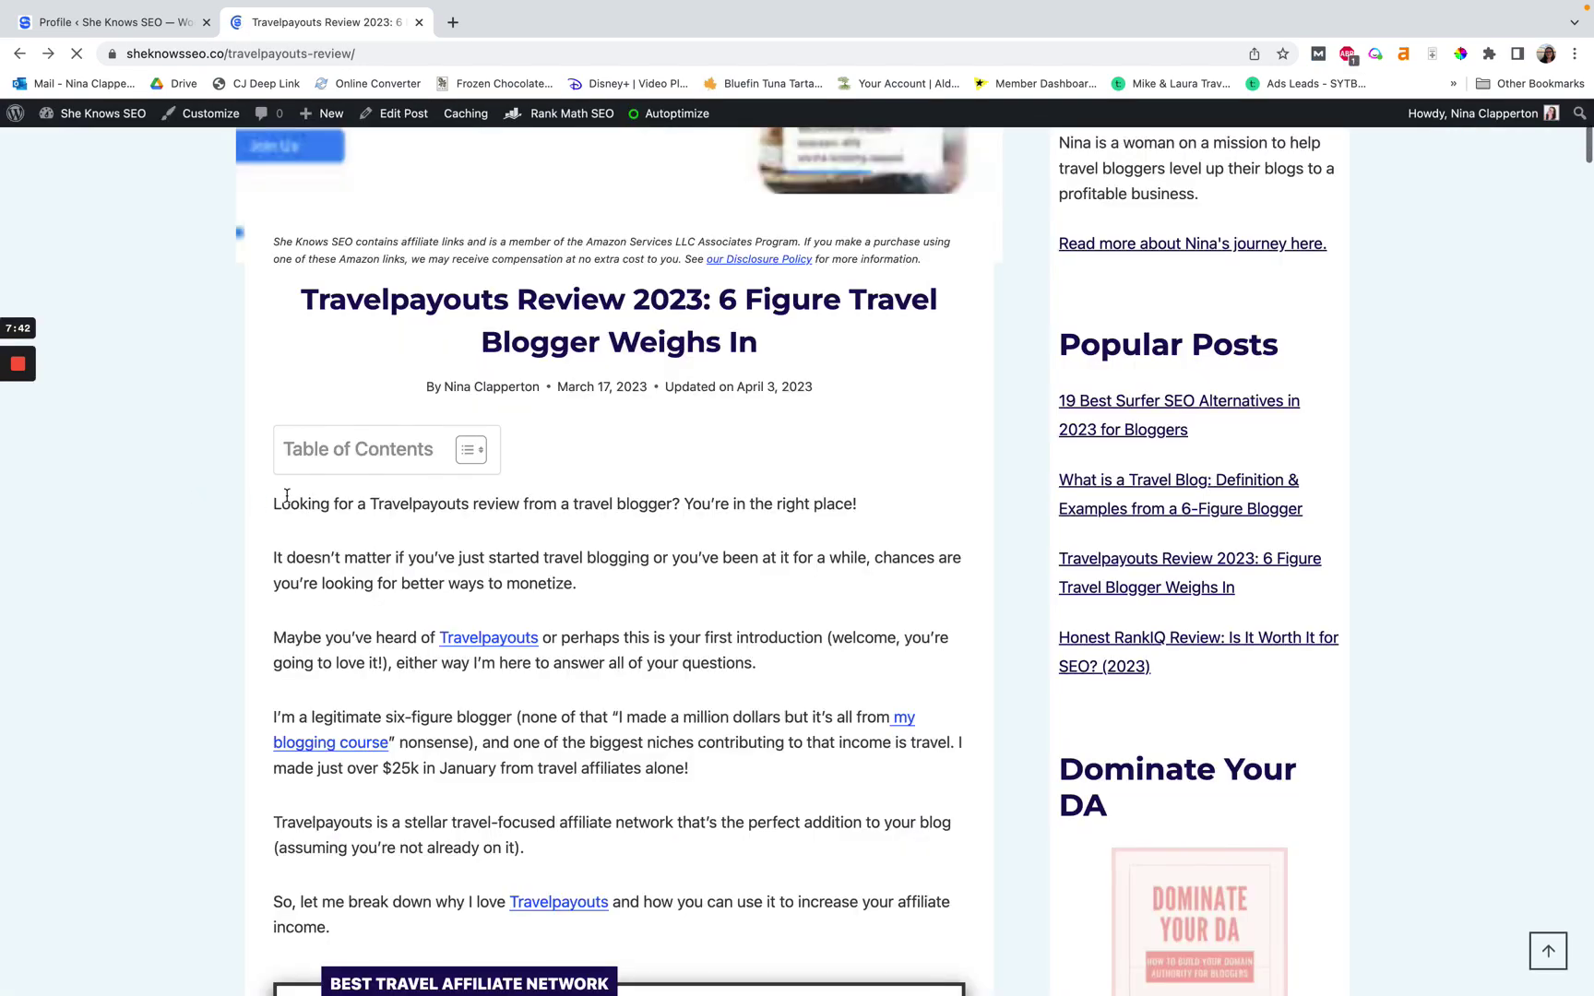
scroll(285, 495, "down", 15)
scroll(287, 498, "down", 20)
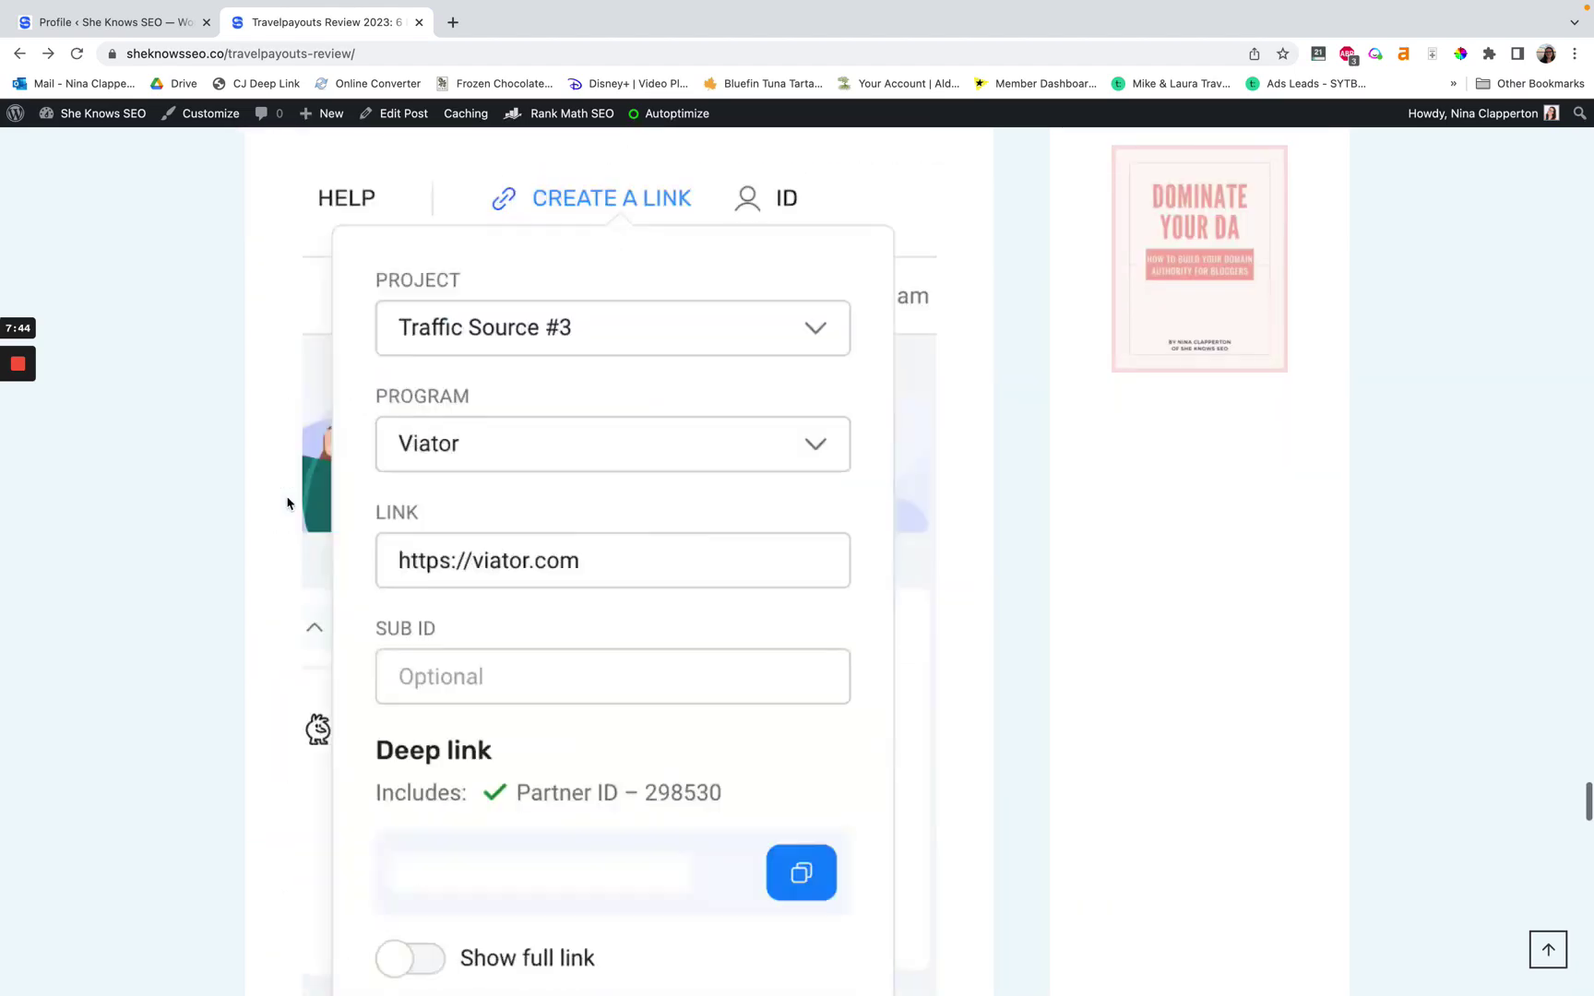
scroll(287, 503, "down", 10)
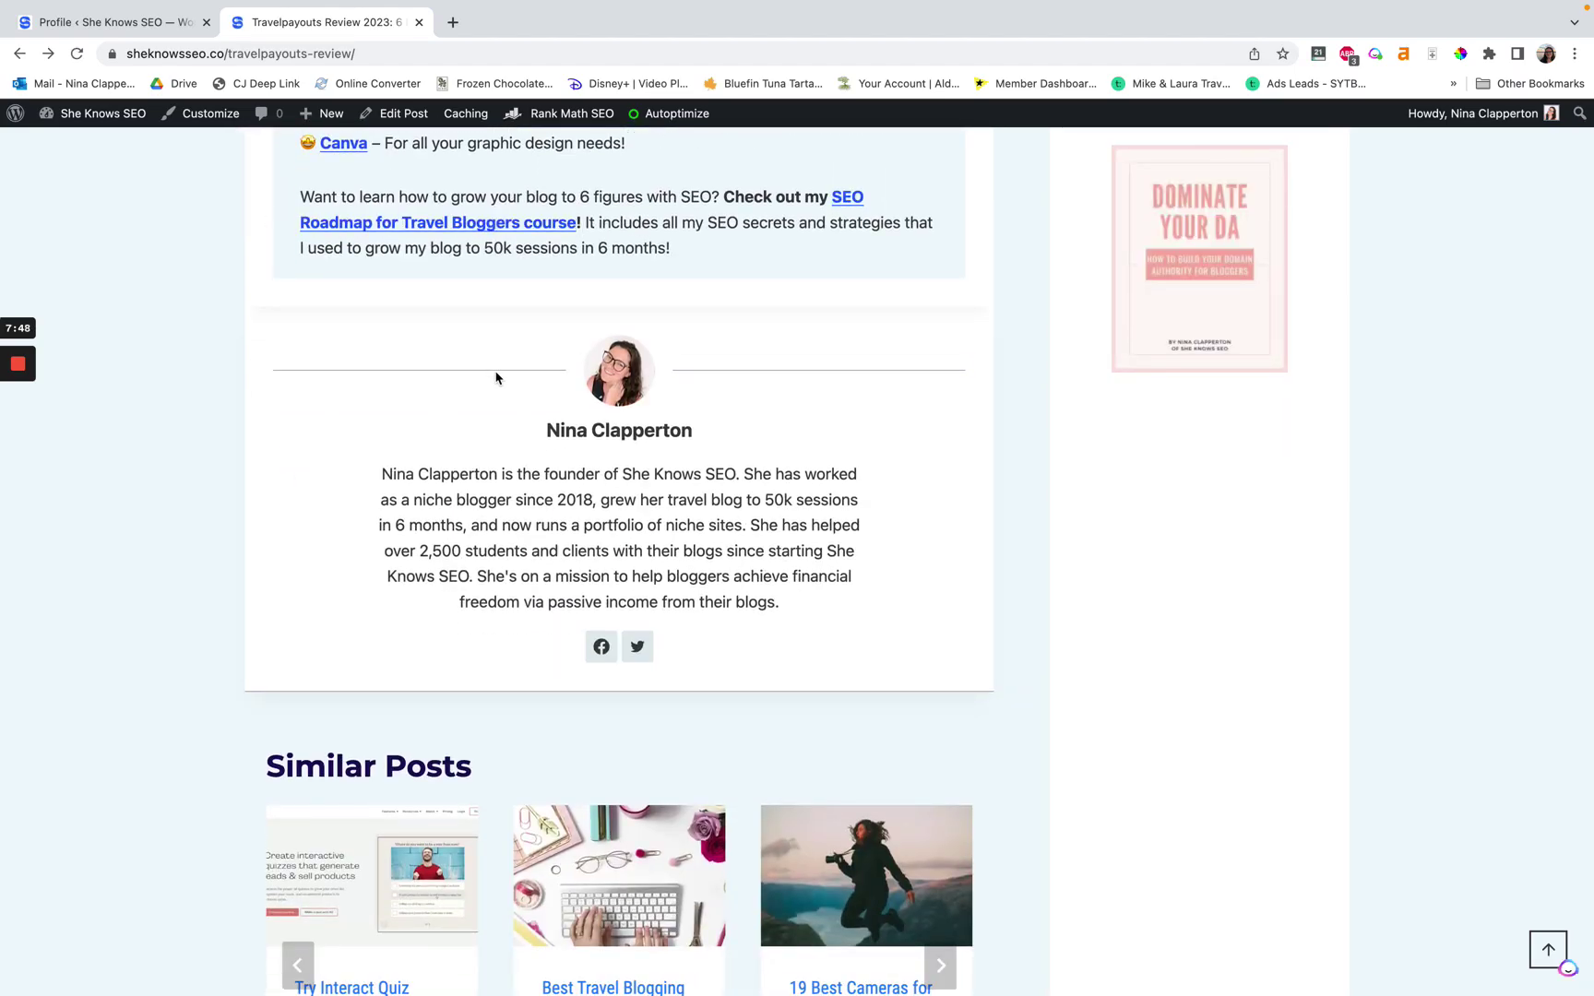
scroll(497, 377, "up", 10)
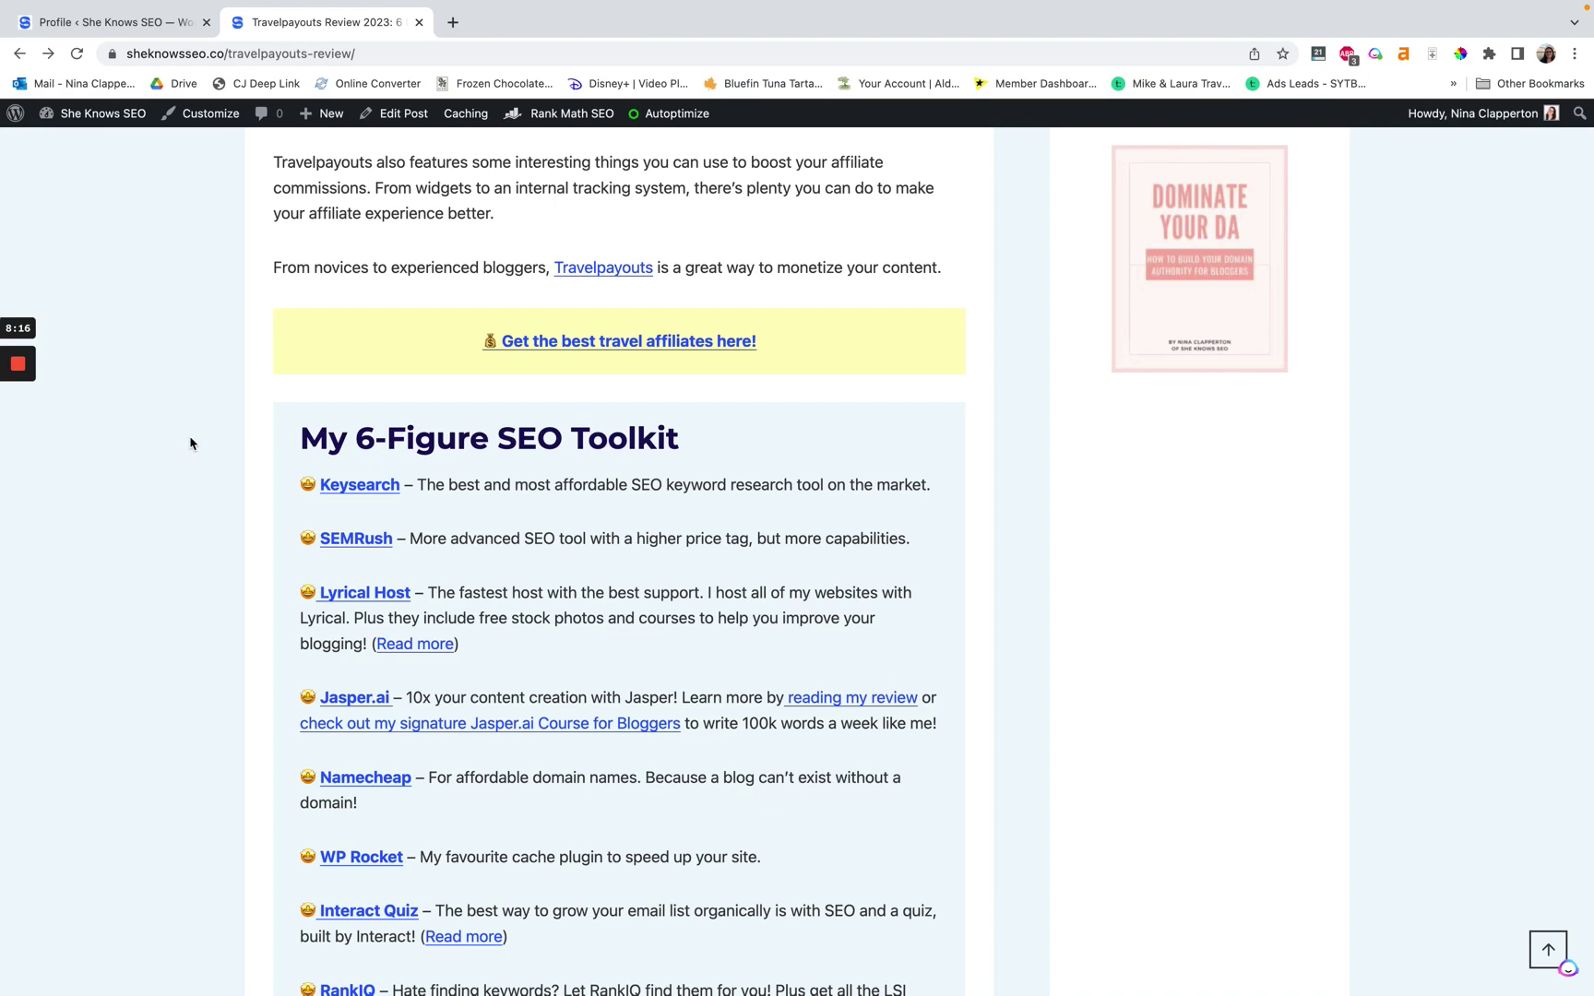
scroll(192, 444, "down", 1)
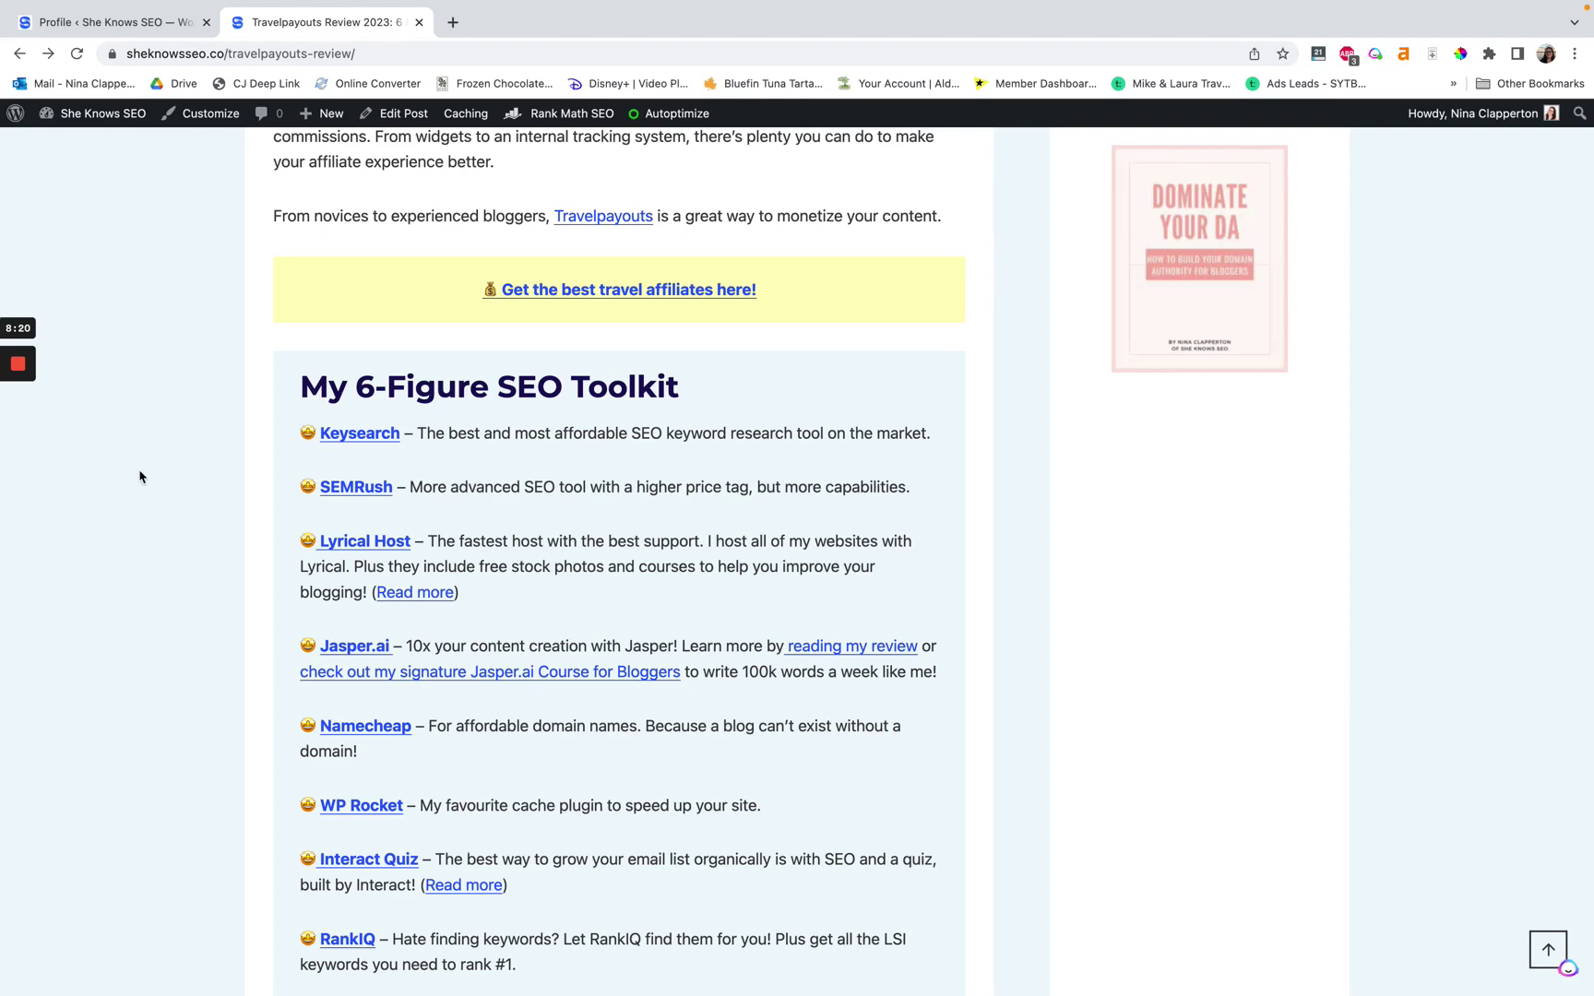
From the top of the article, scroll past the SEO Toolkit to the centred author box
key("Home")
scroll(306, 530, "down", 4)
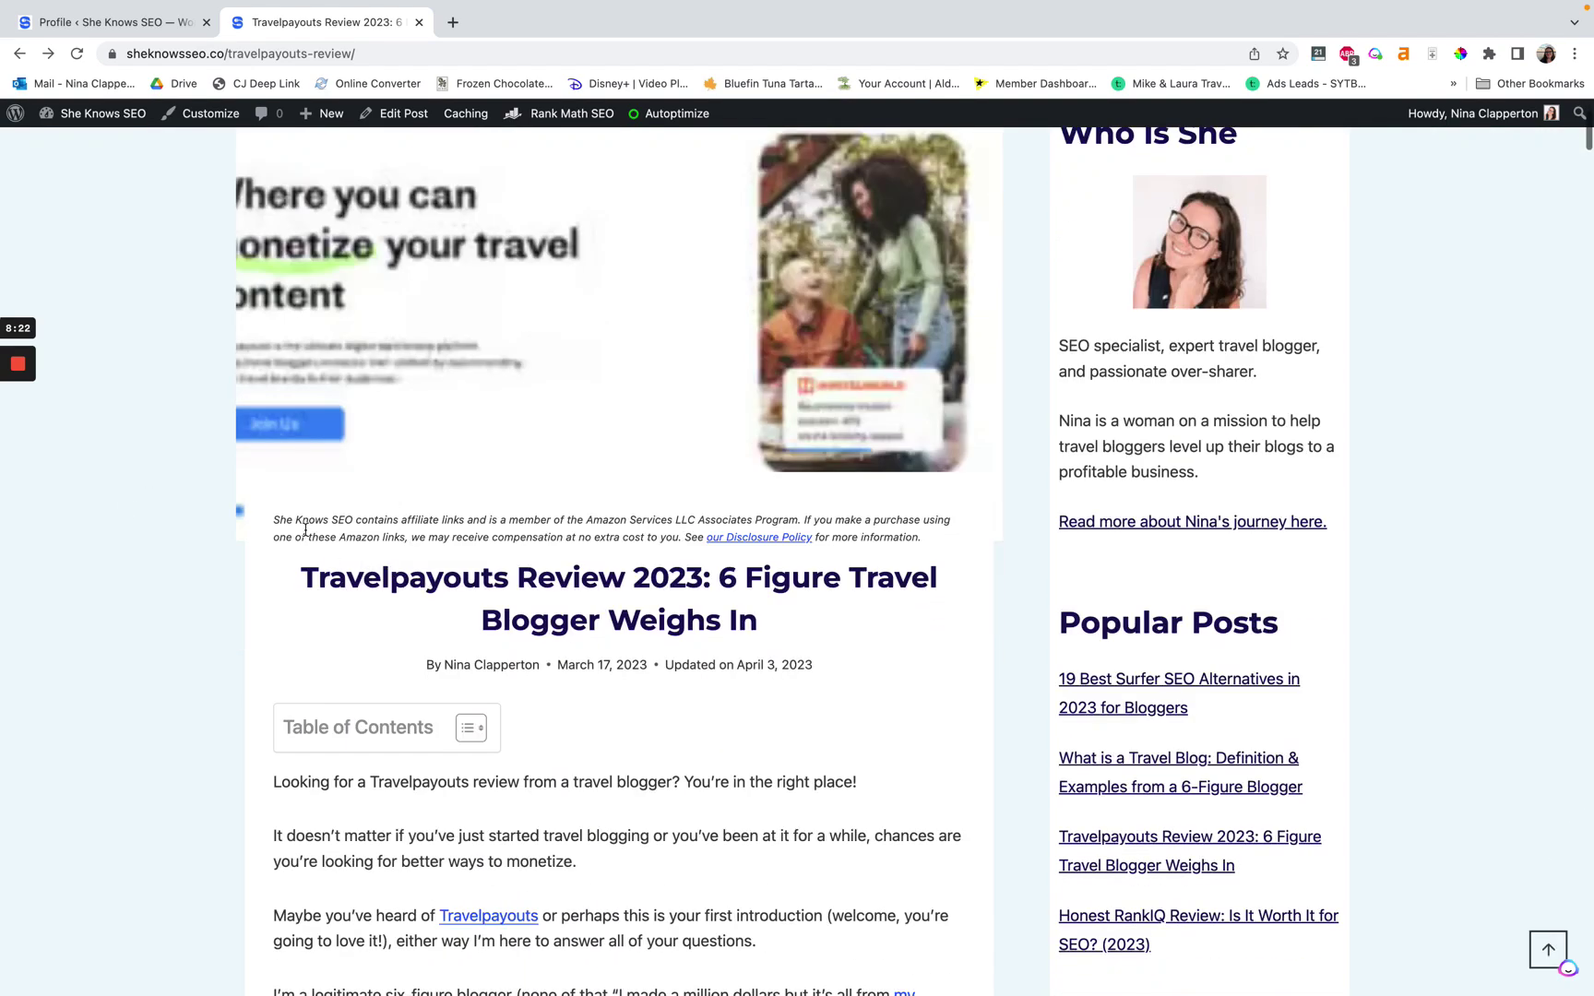
scroll(163, 572, "up", 2)
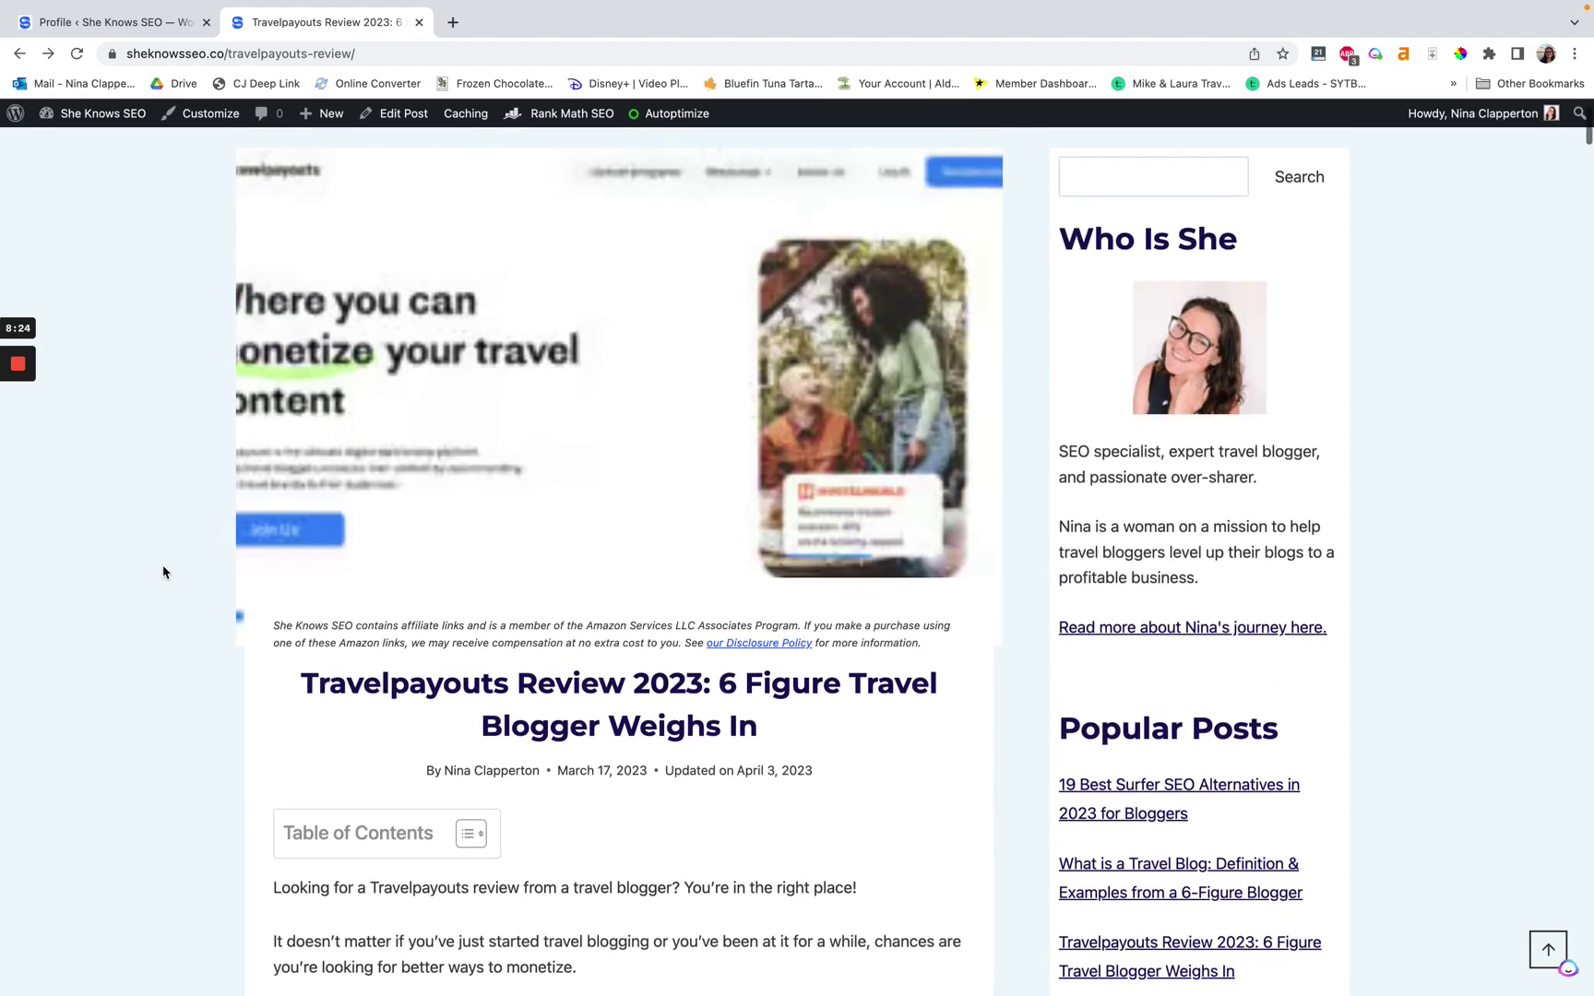
scroll(164, 572, "down", 5)
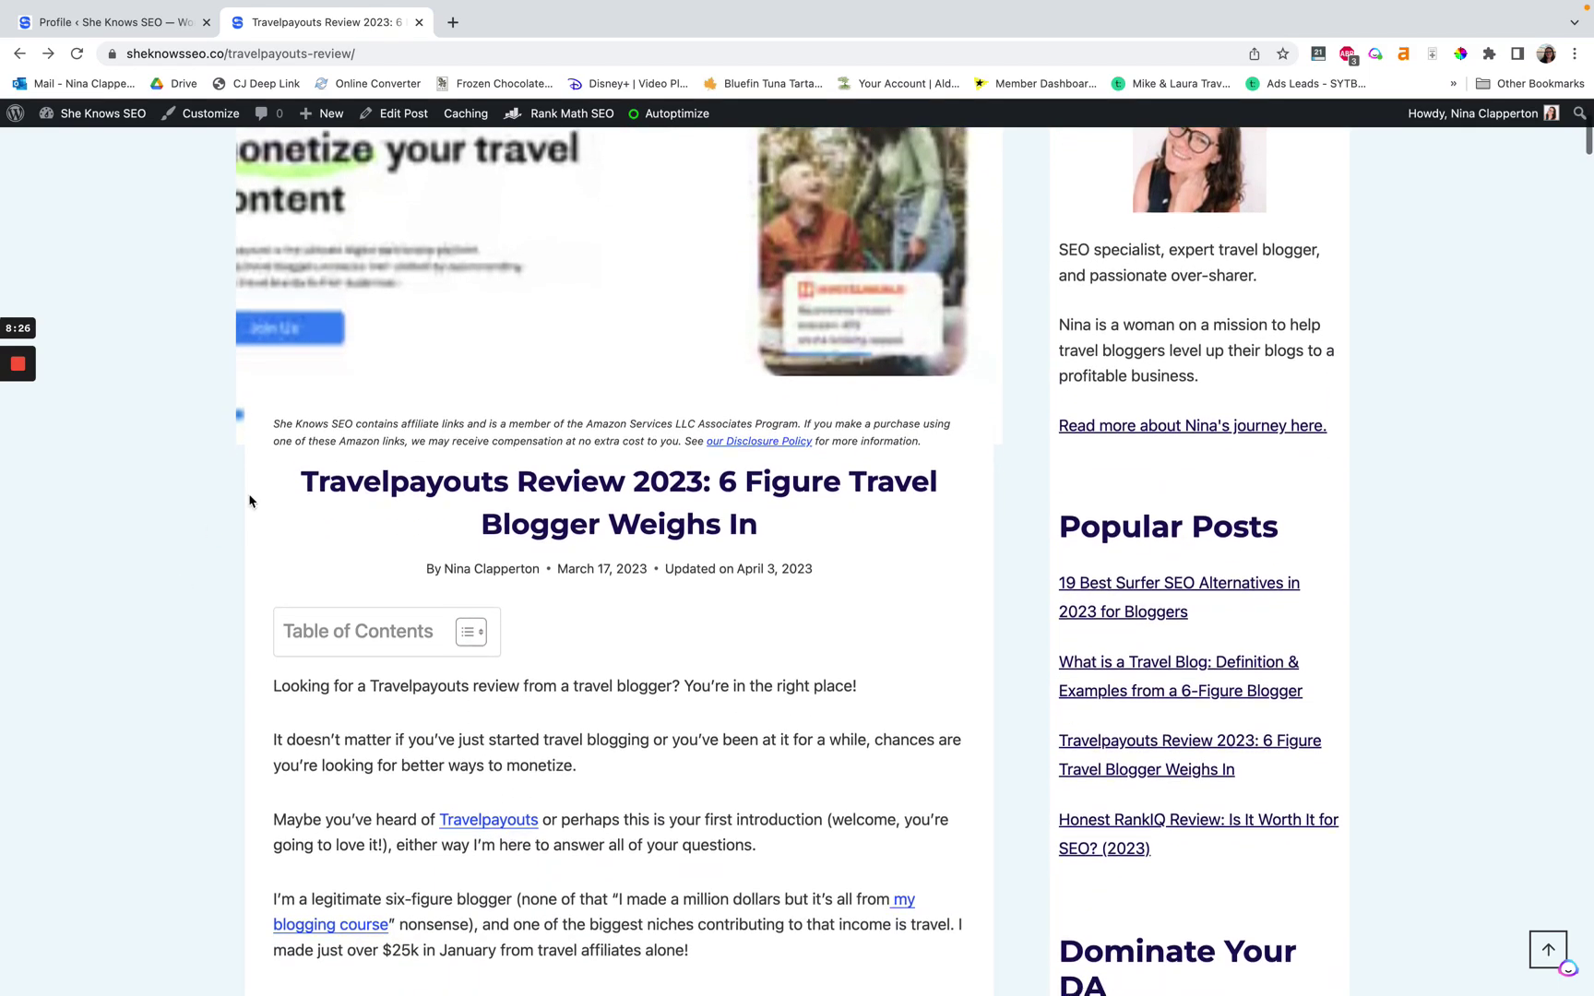
scroll(249, 501, "down", 3)
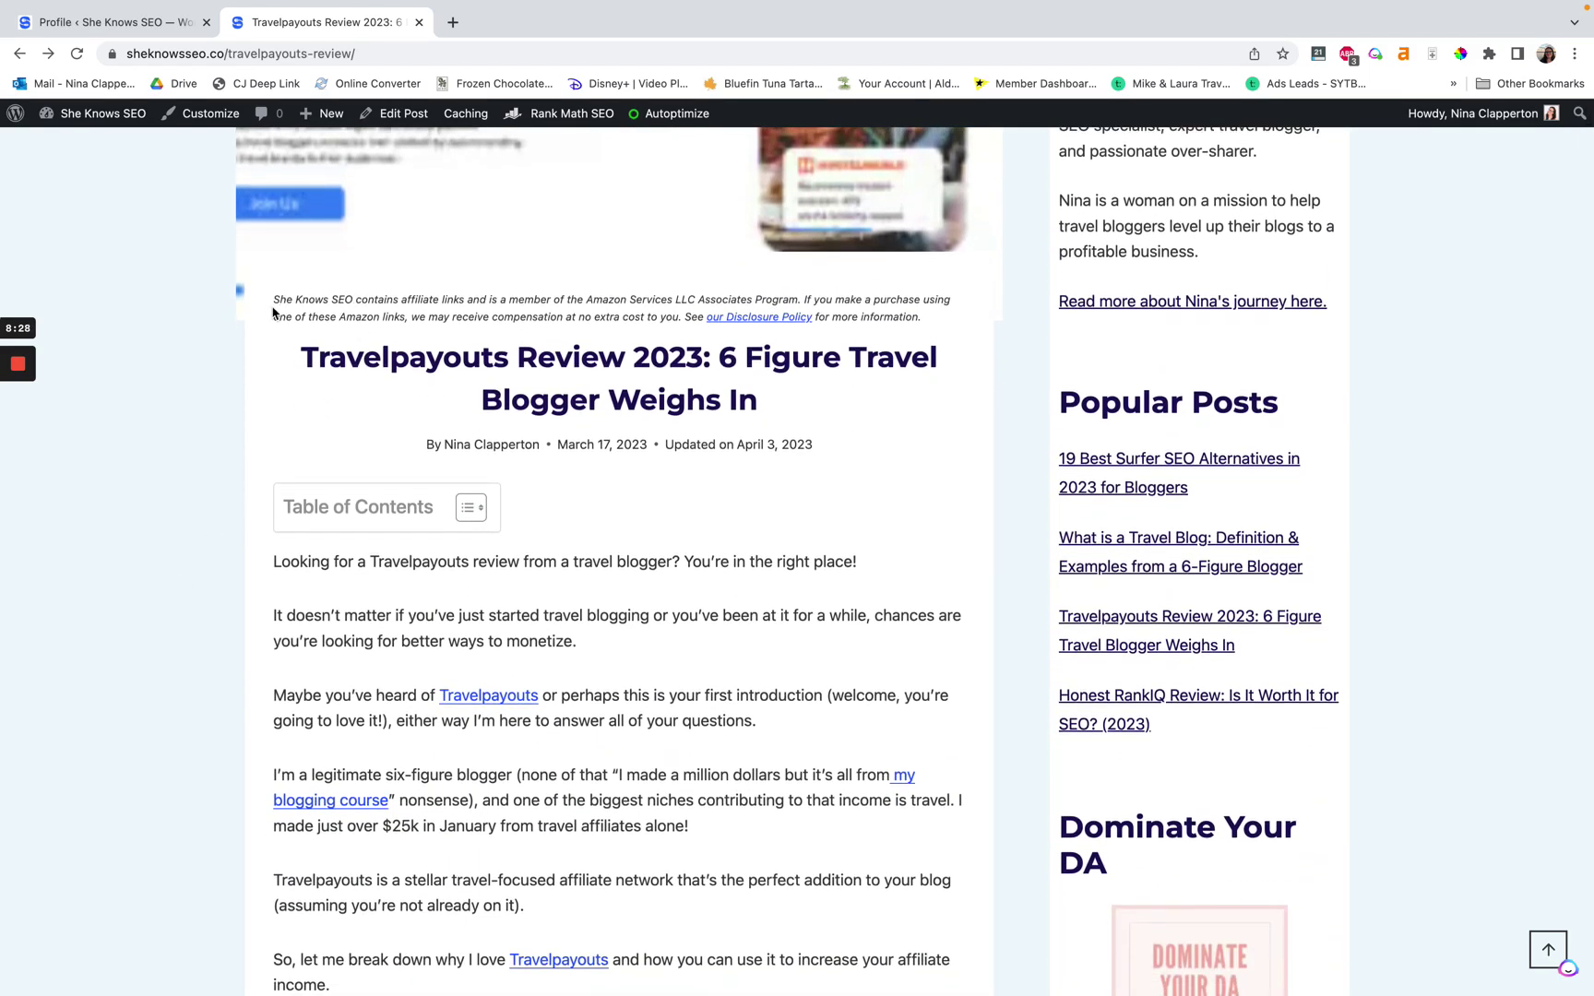
scroll(323, 318, "down", 2)
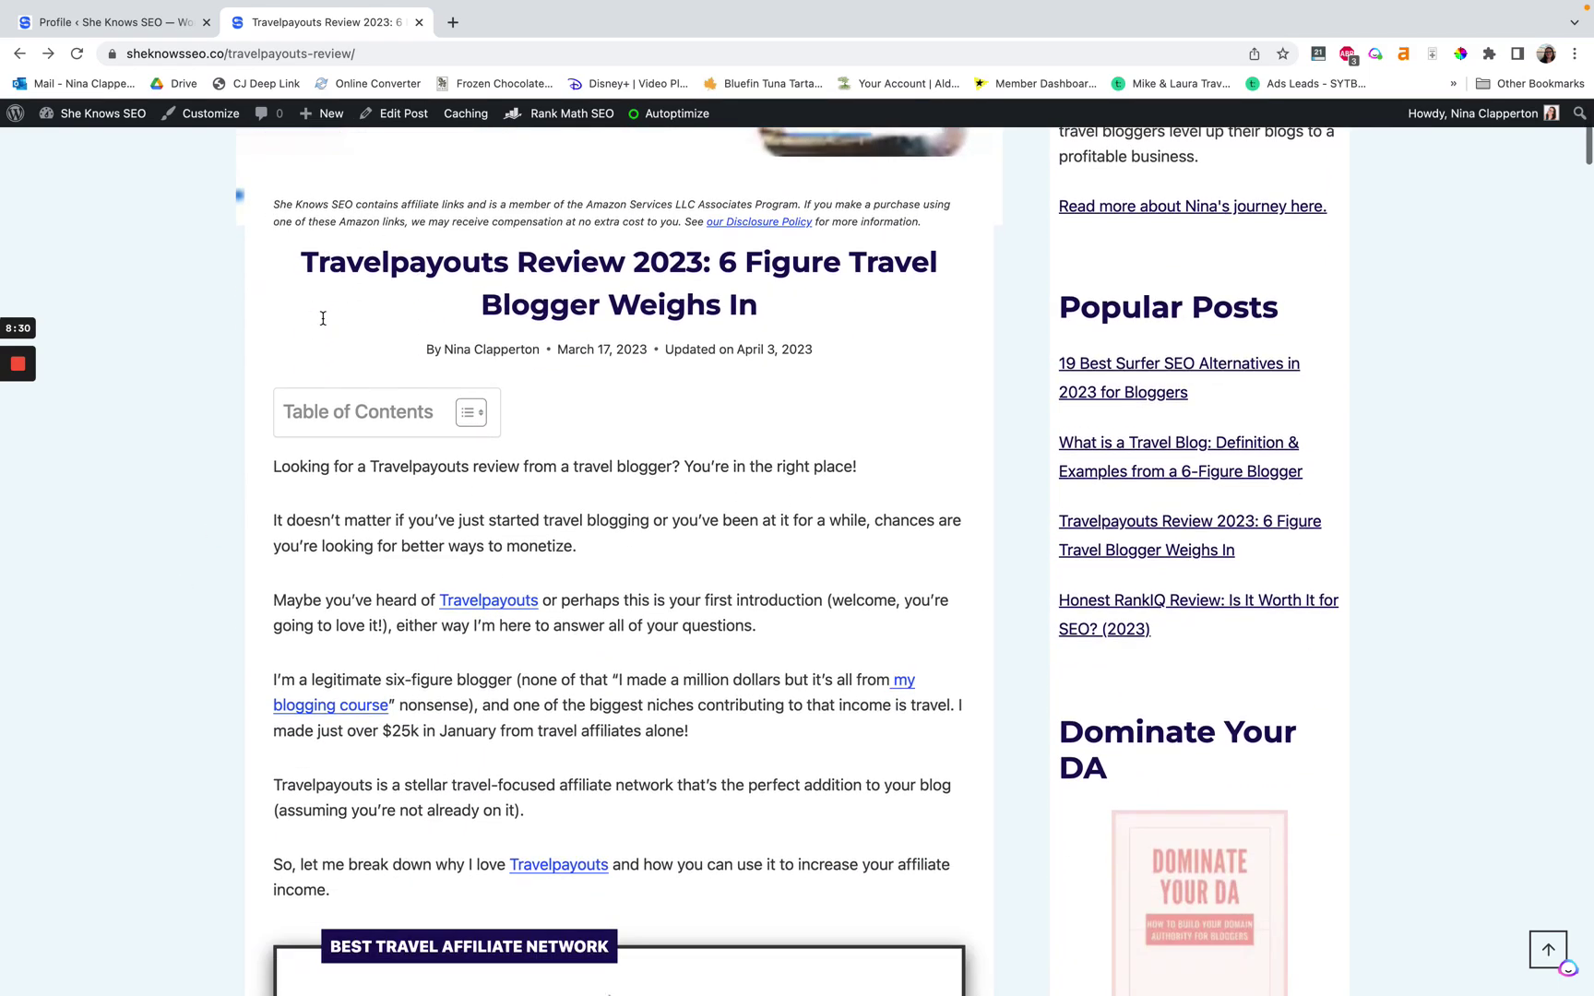
scroll(296, 304, "down", 4)
scroll(256, 320, "down", 20)
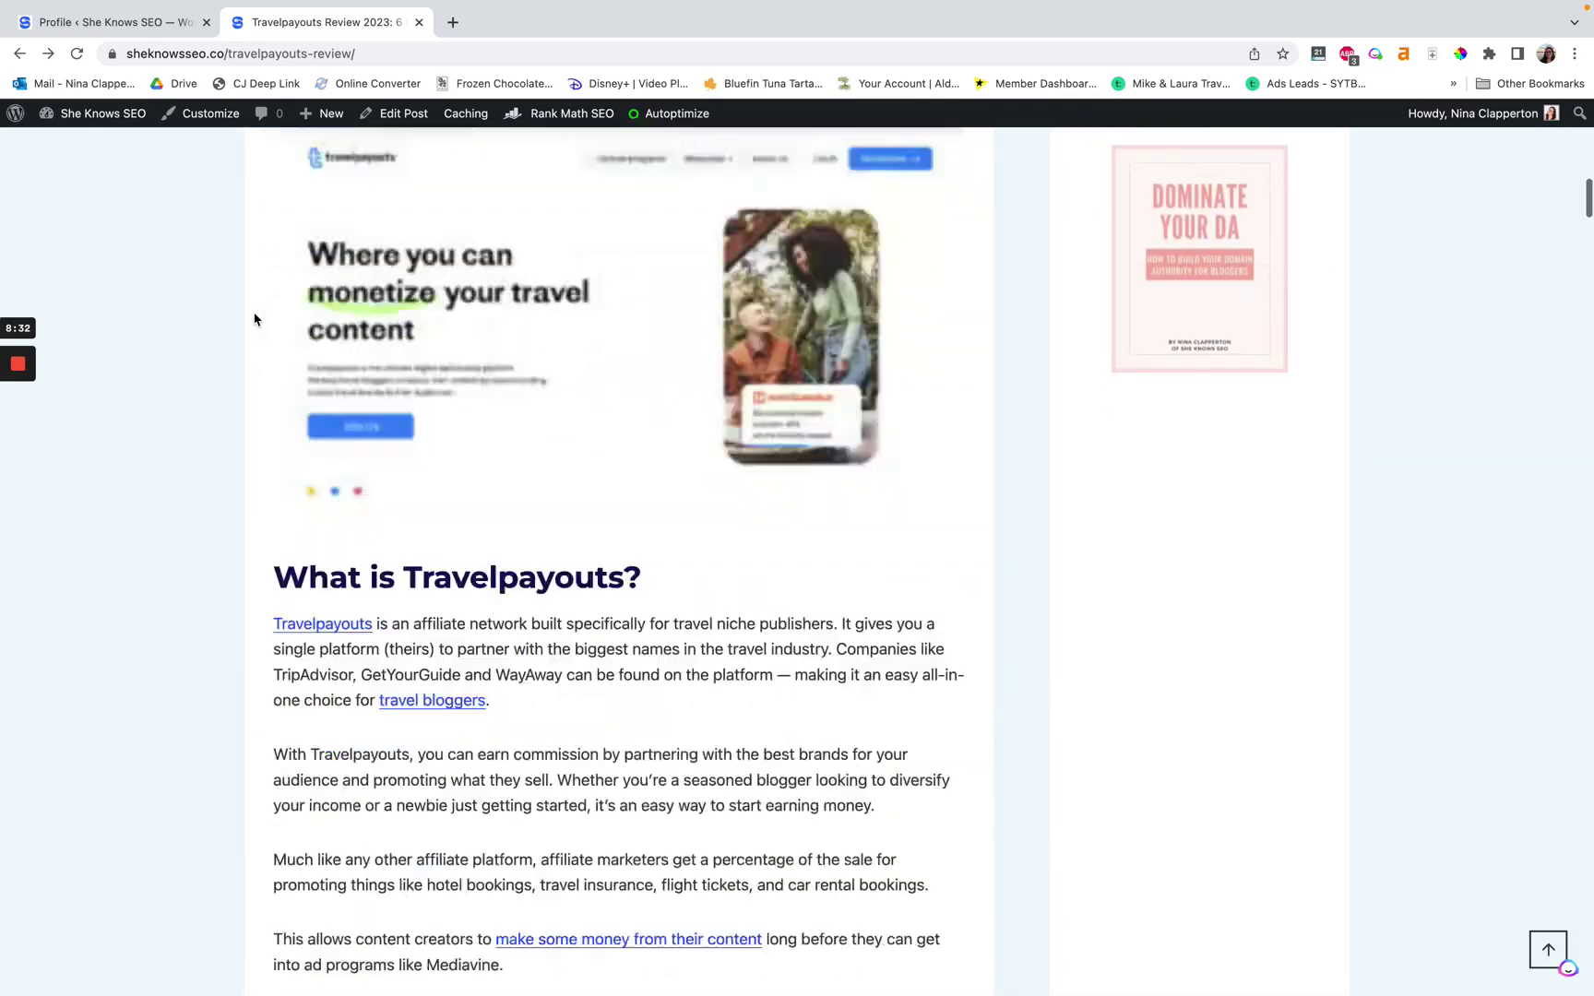
scroll(254, 320, "down", 20)
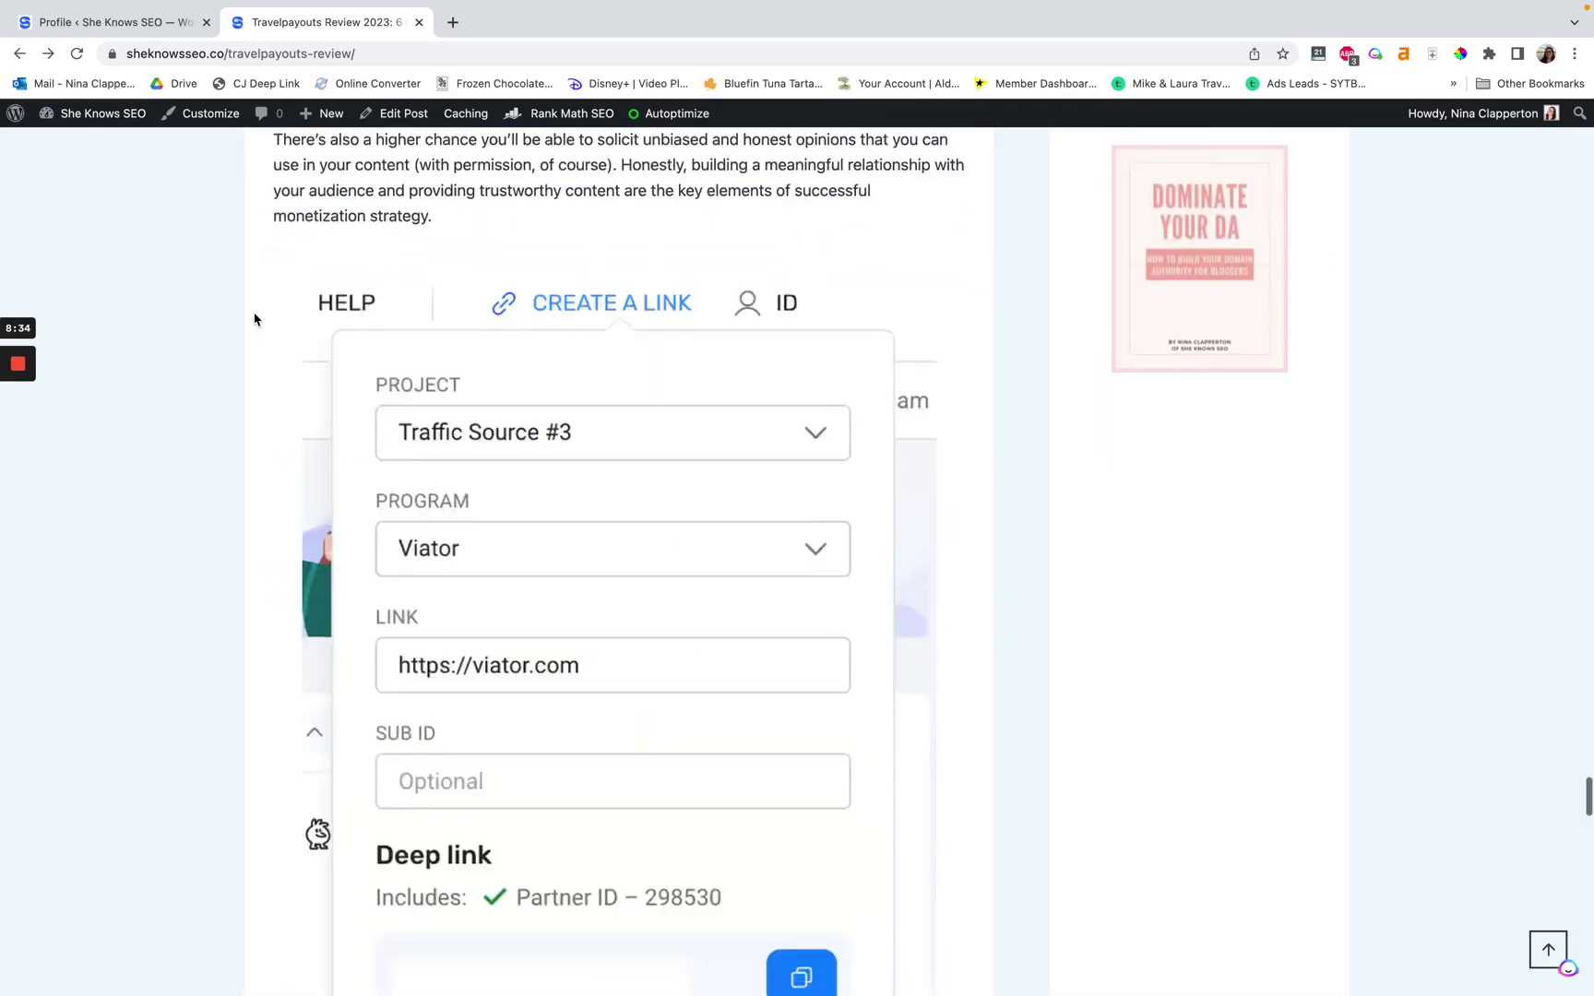
scroll(255, 319, "down", 20)
scroll(254, 319, "up", 10)
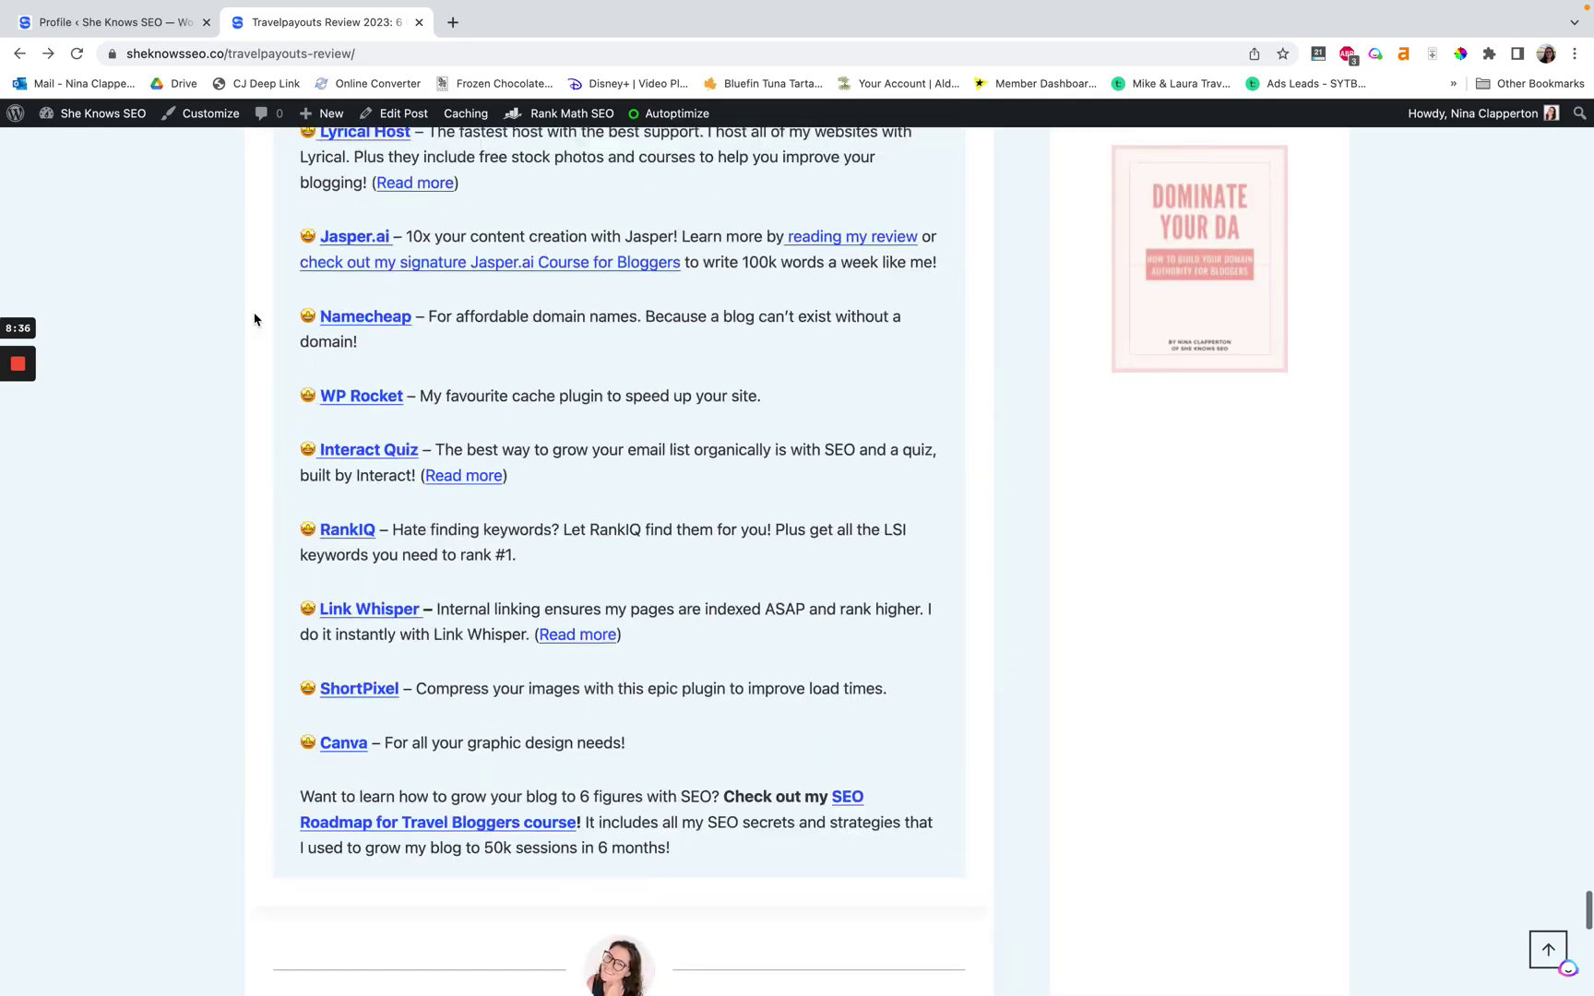
scroll(255, 319, "up", 5)
scroll(254, 319, "down", 10)
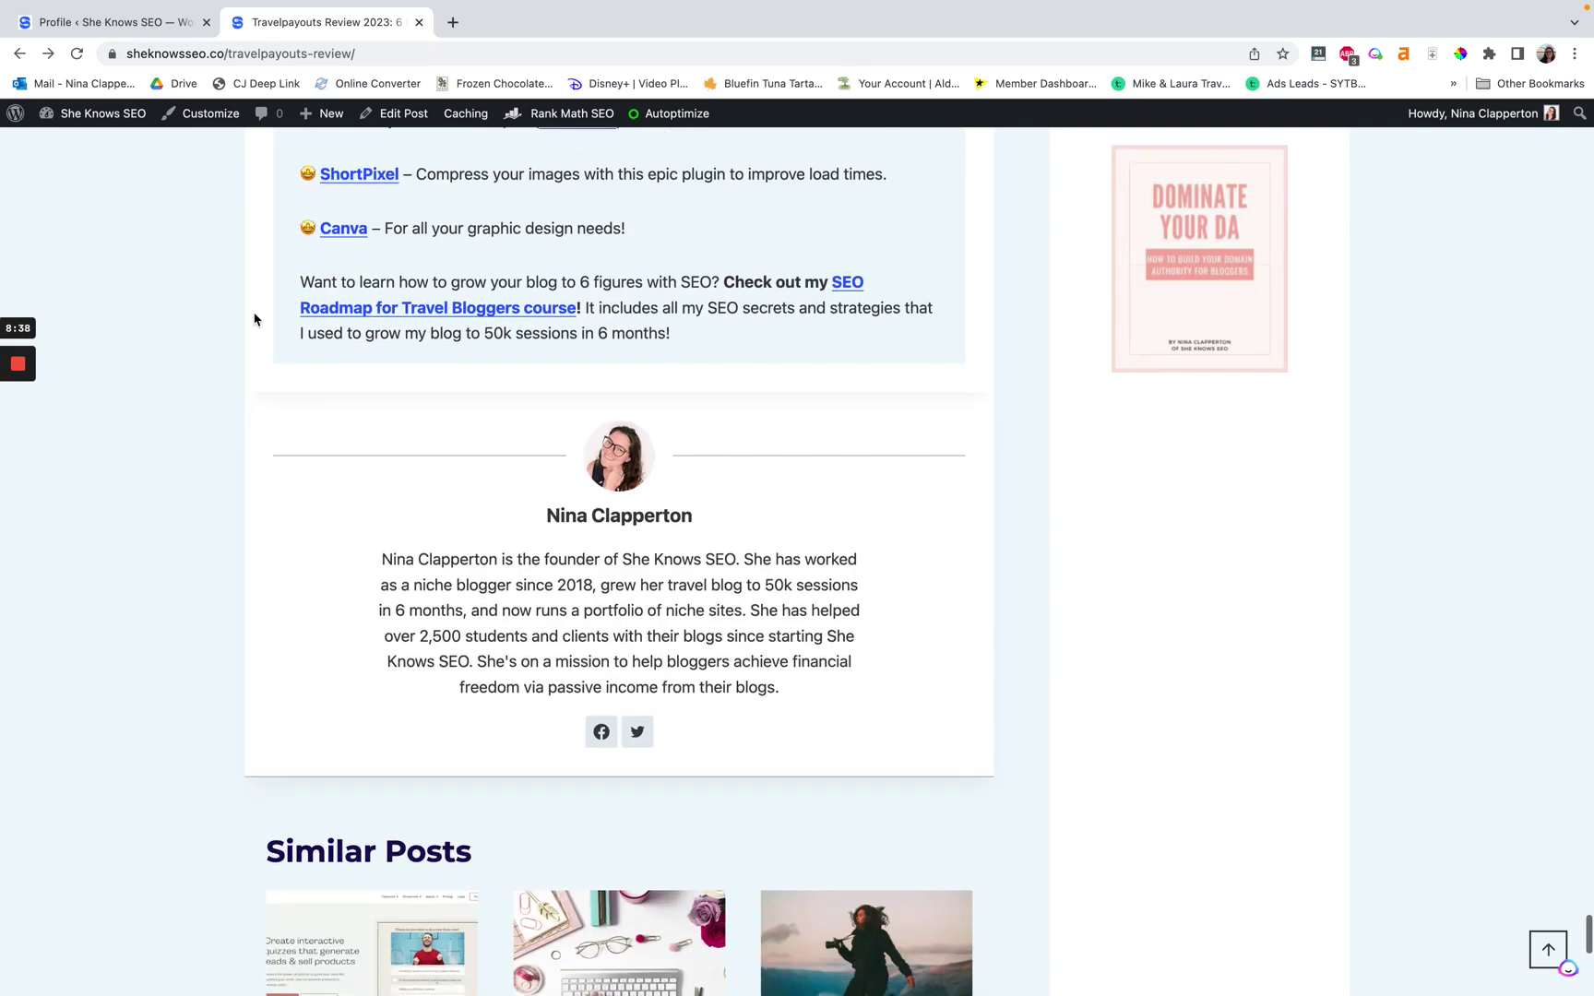
scroll(255, 319, "up", 3)
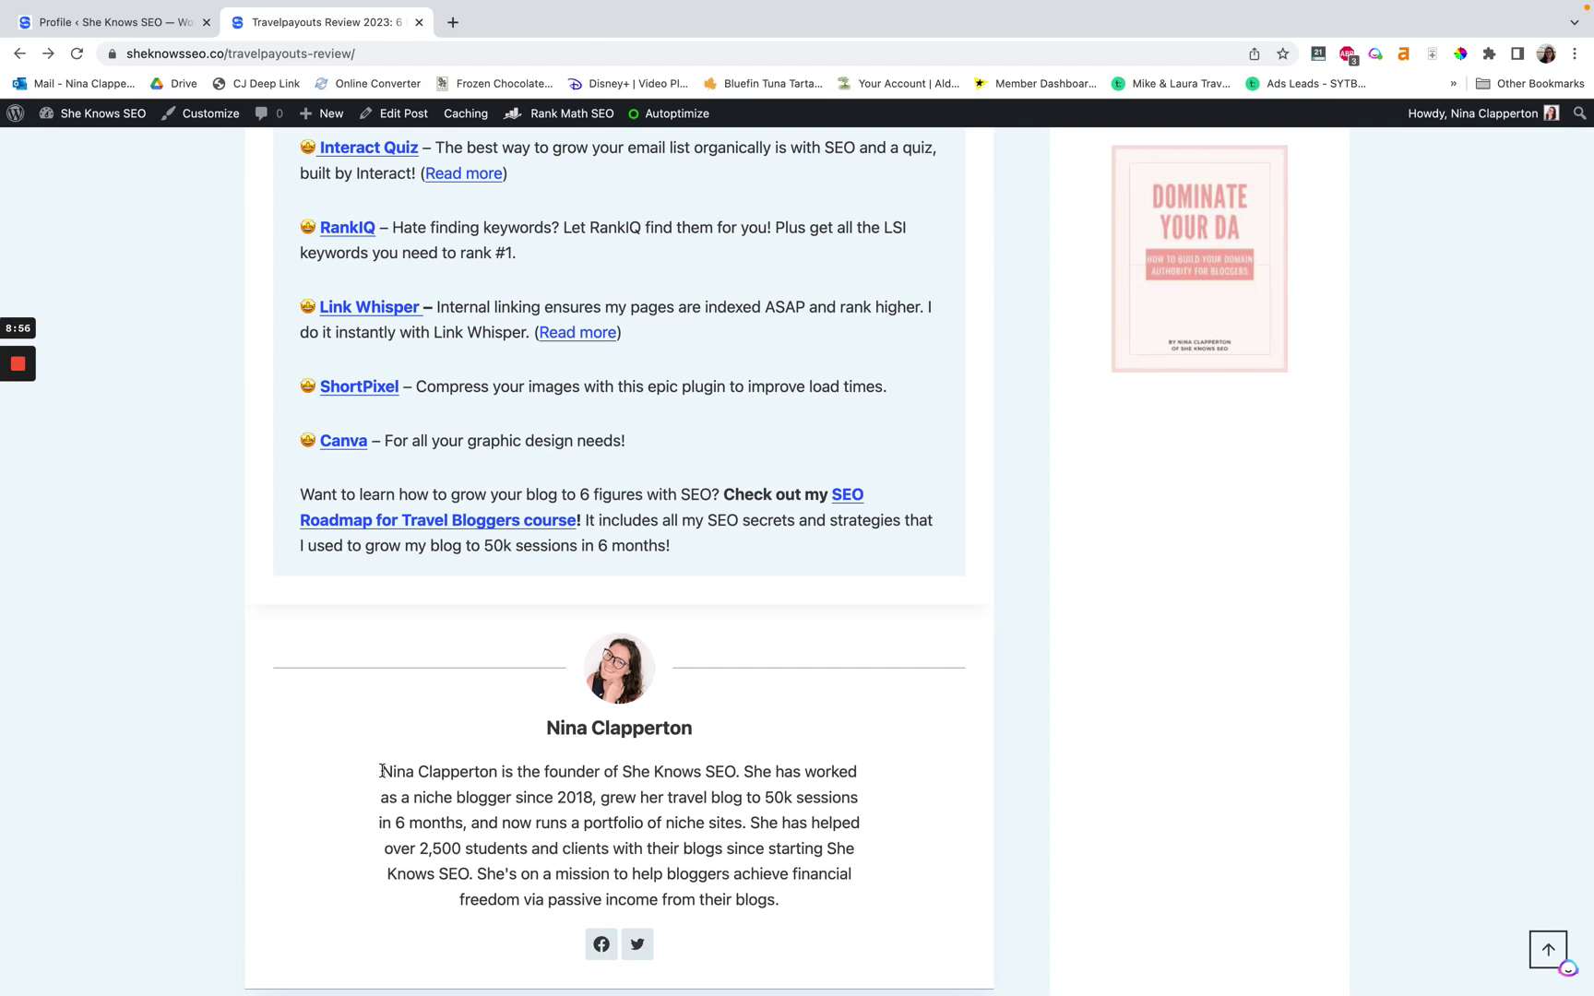
left_click_drag(382, 771, 847, 907)
left_click(826, 909)
scroll(237, 572, "down", 2)
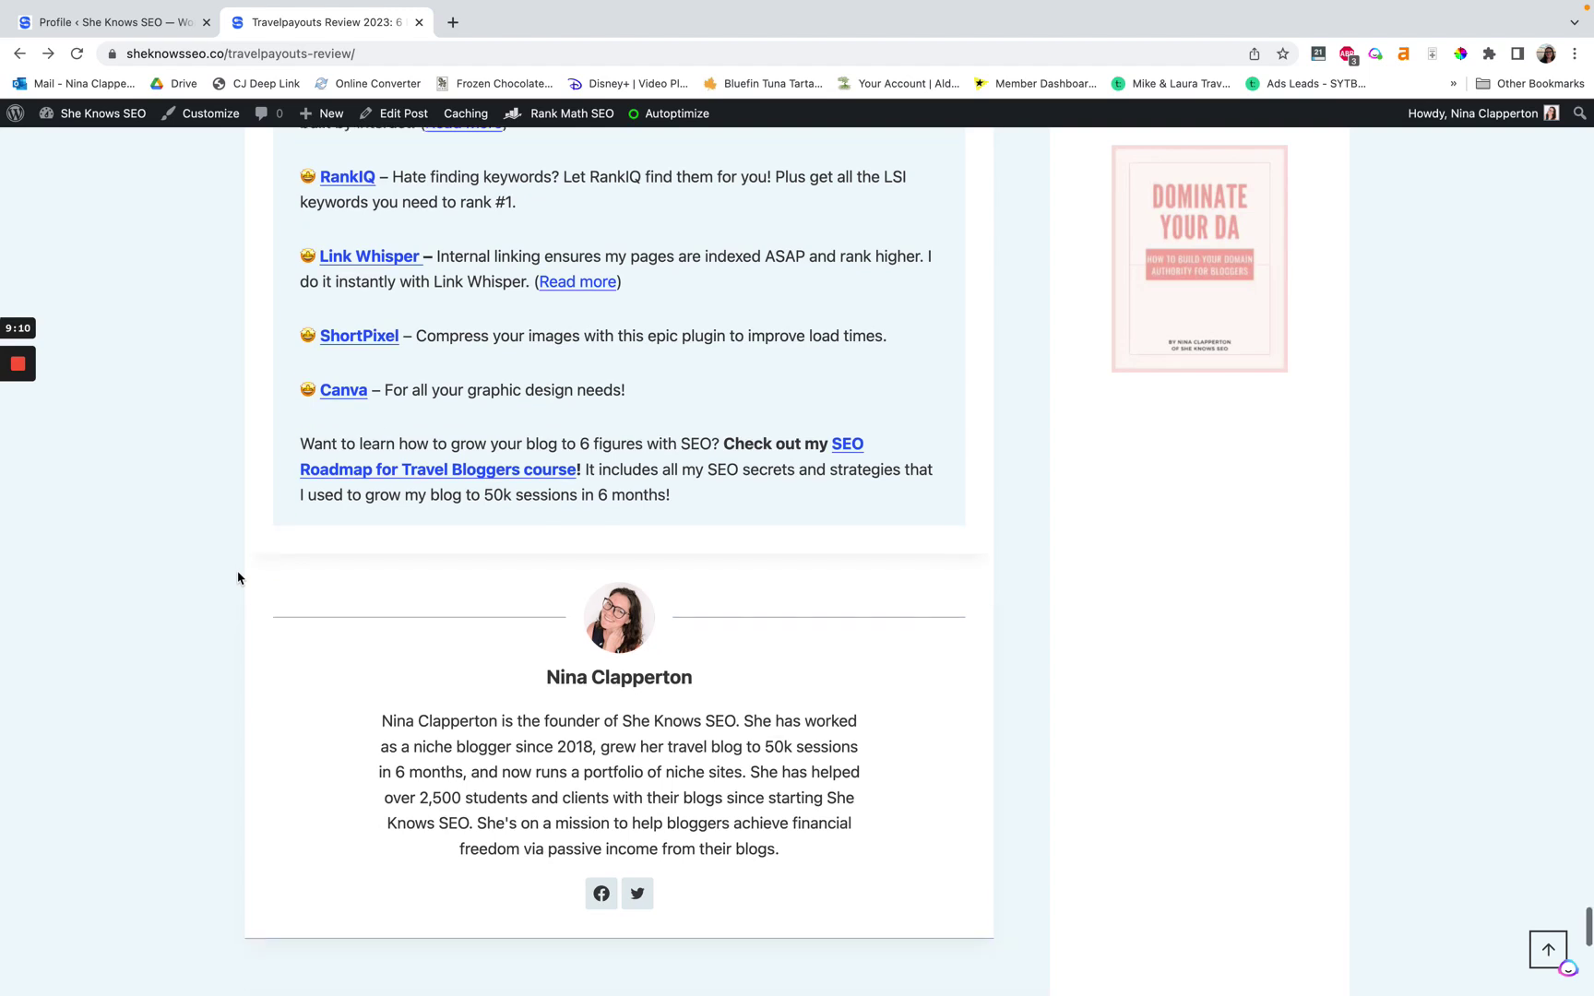
scroll(238, 577, "up", 2)
scroll(237, 578, "up", 1)
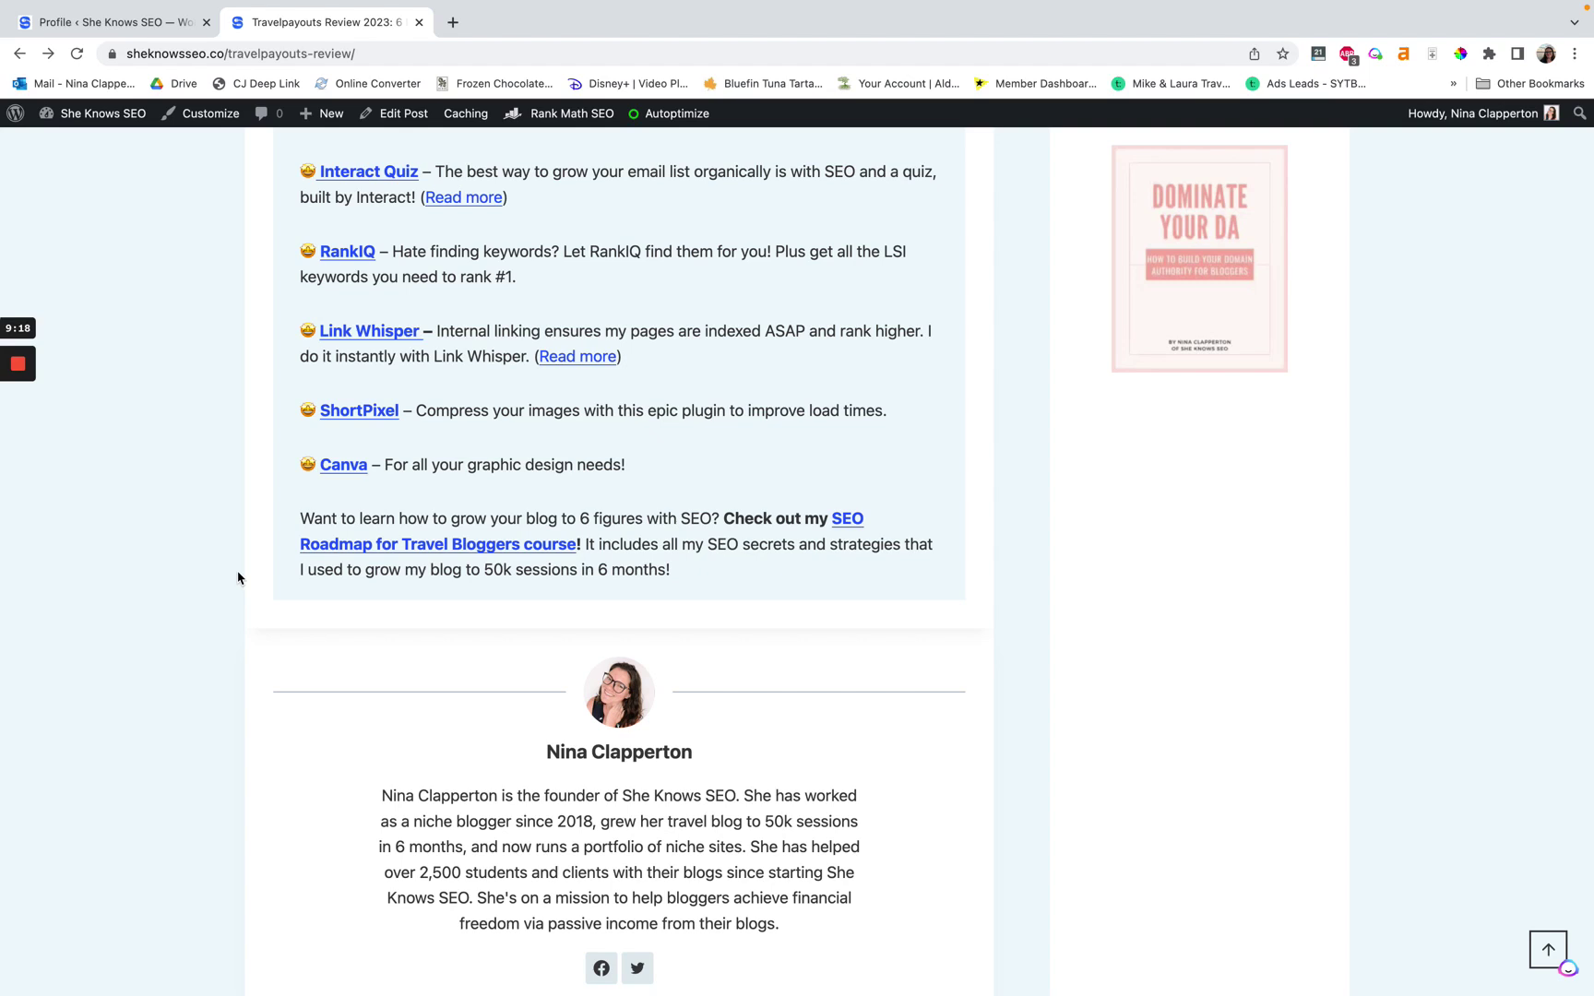
scroll(237, 578, "down", 3)
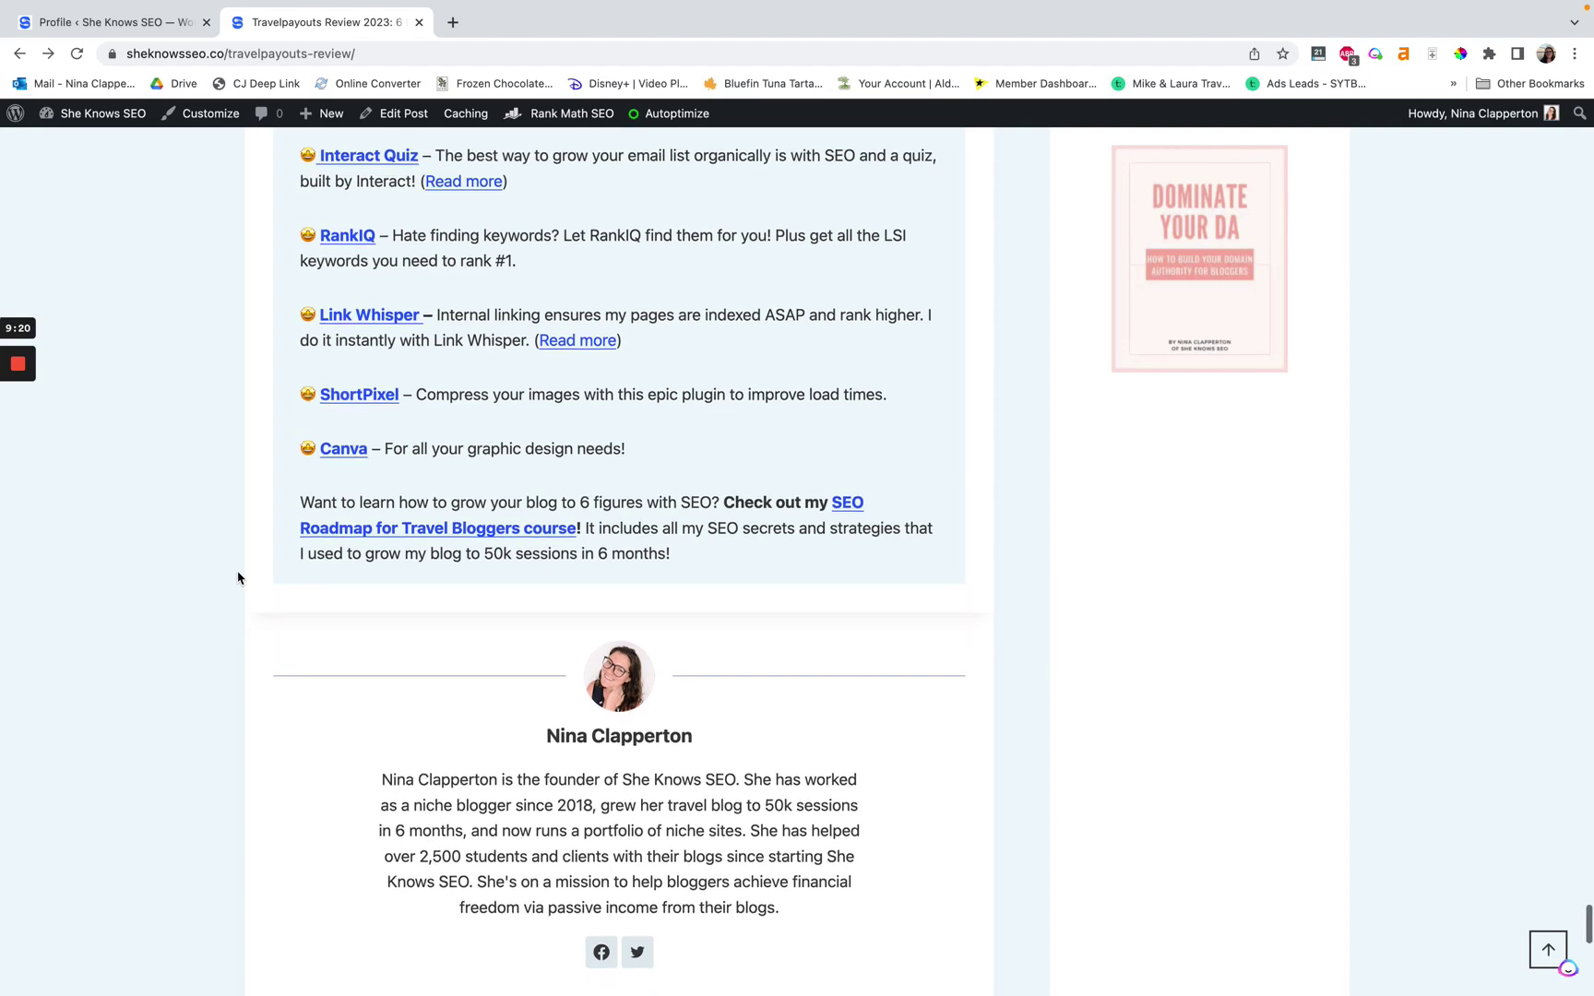